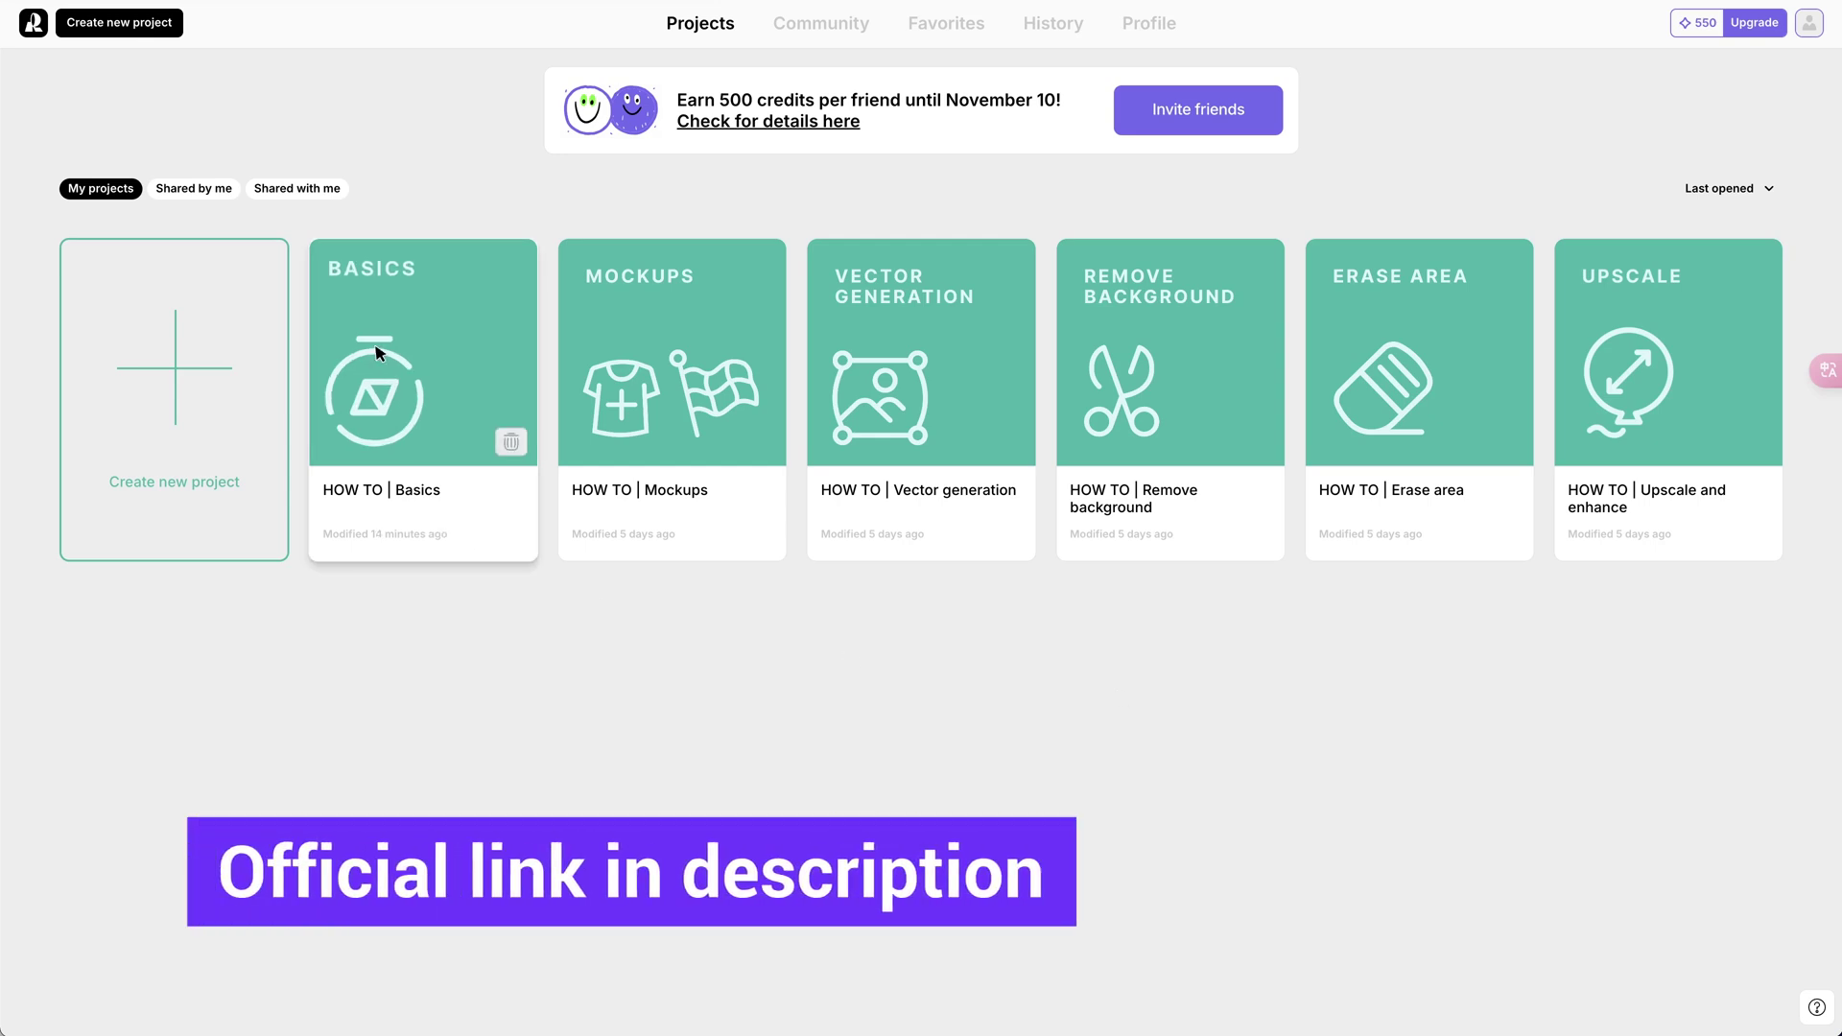
- Create a new project, reposition its image frame on the canvas and browse the available image styles
click(193, 428)
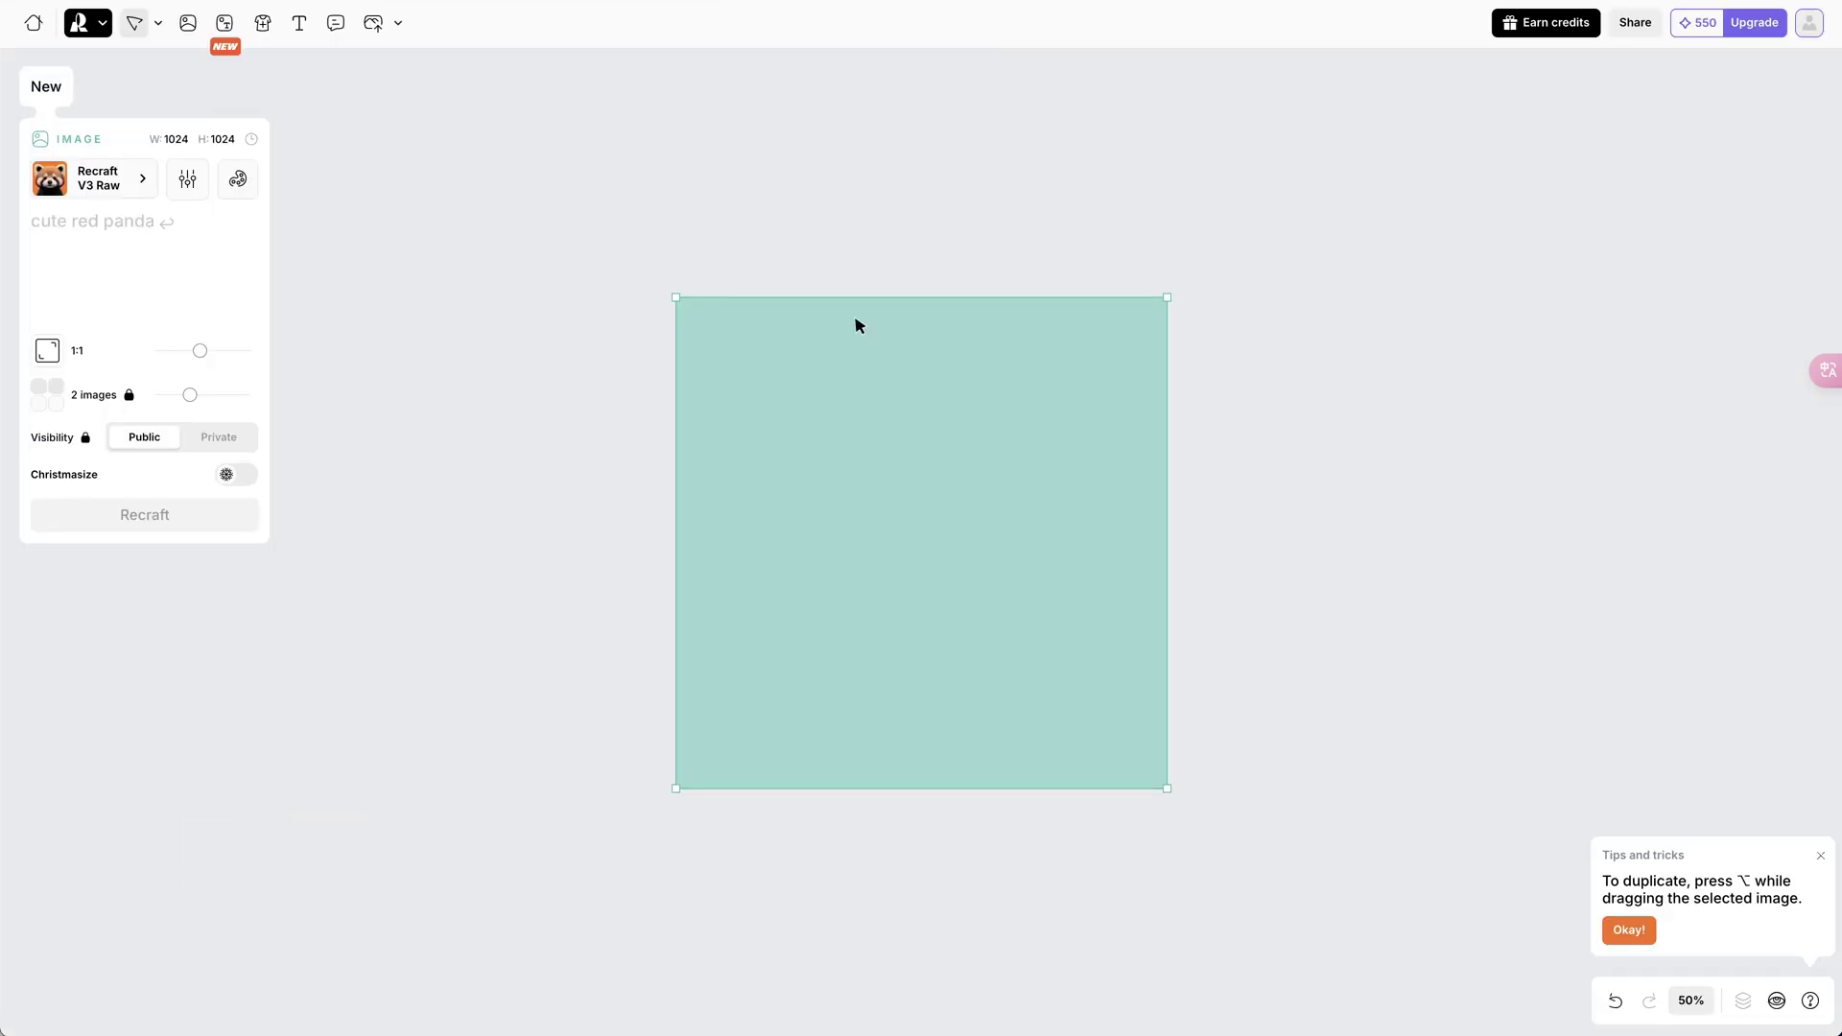
drag(883, 396, 854, 383)
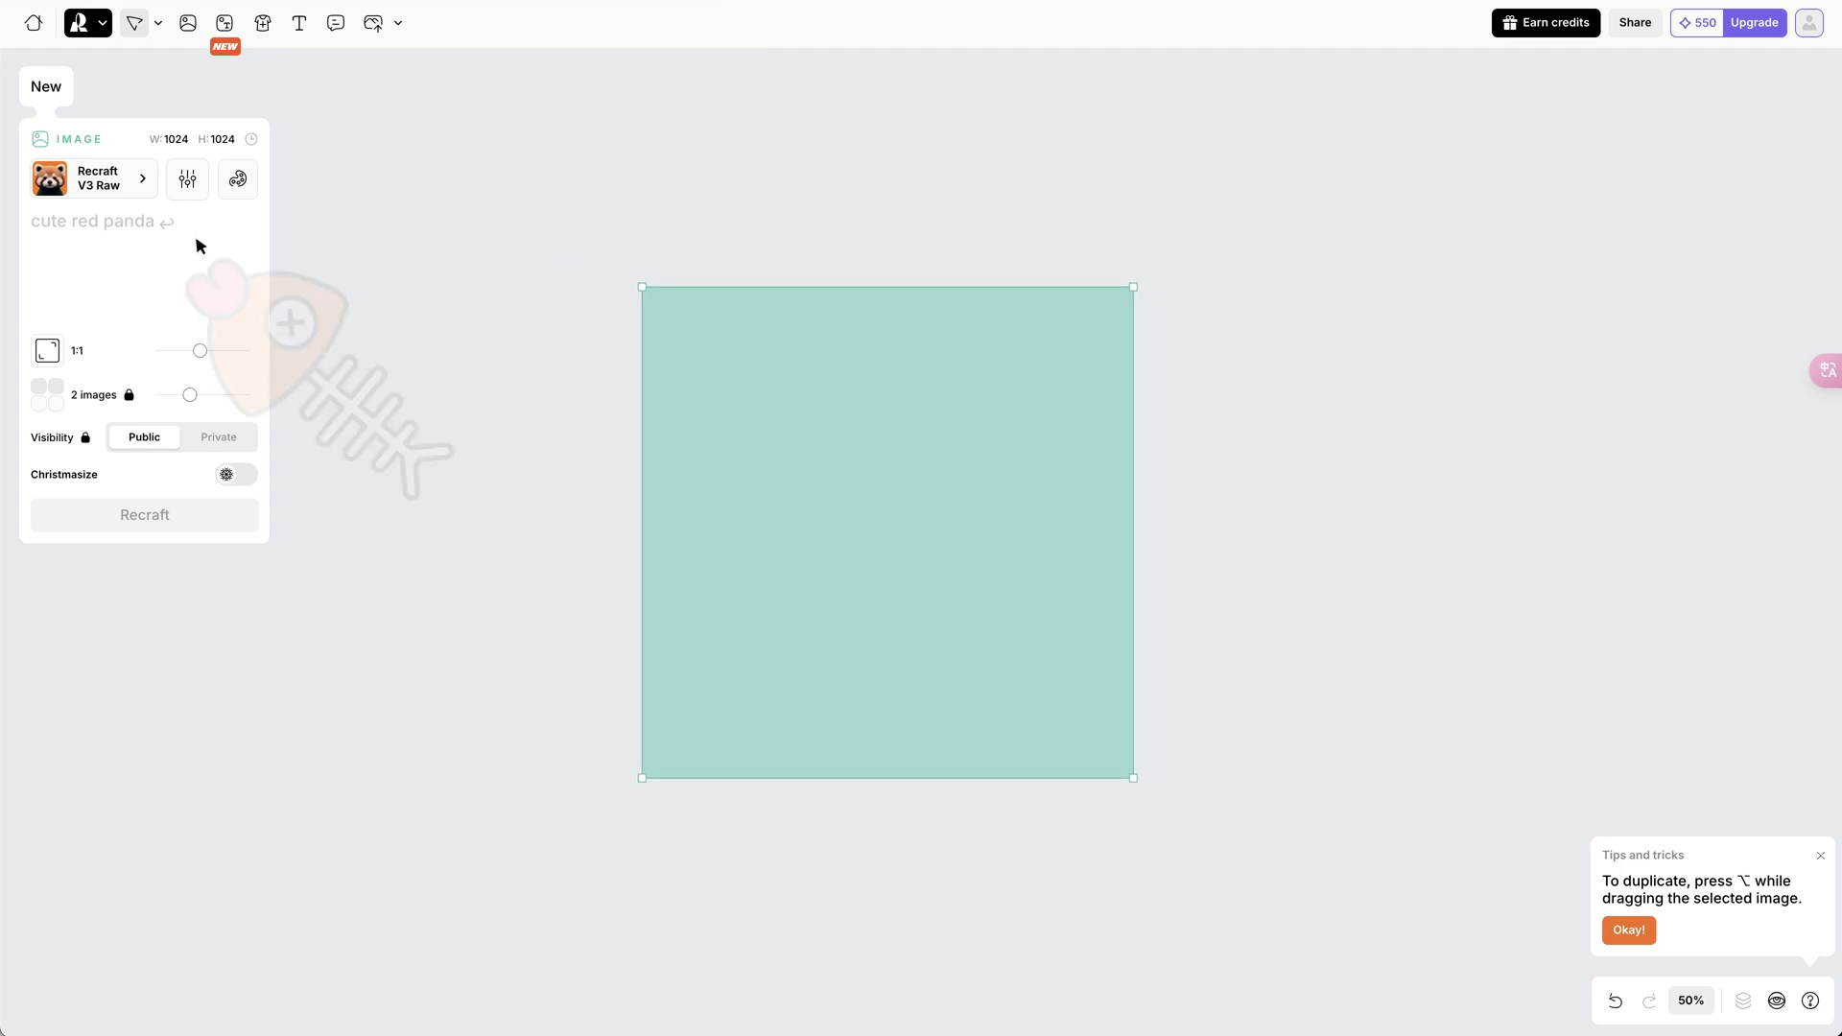
click(111, 184)
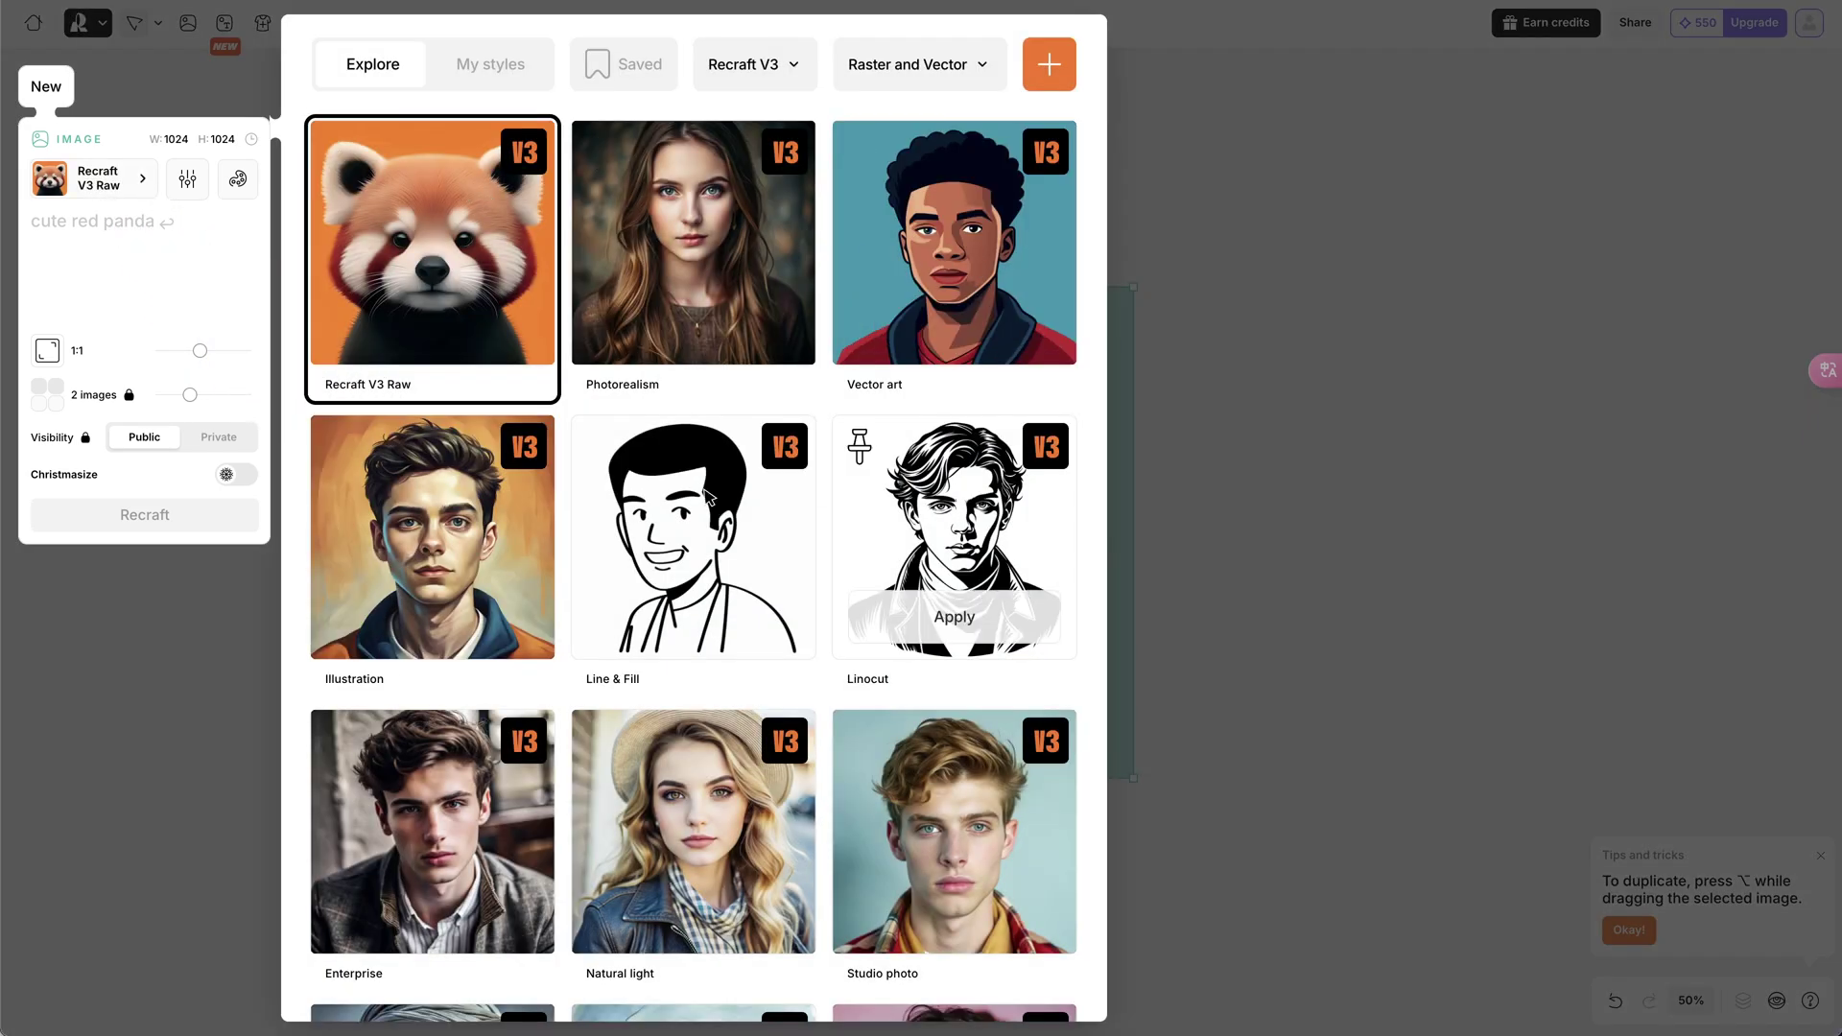
scroll(838, 549, down, 12)
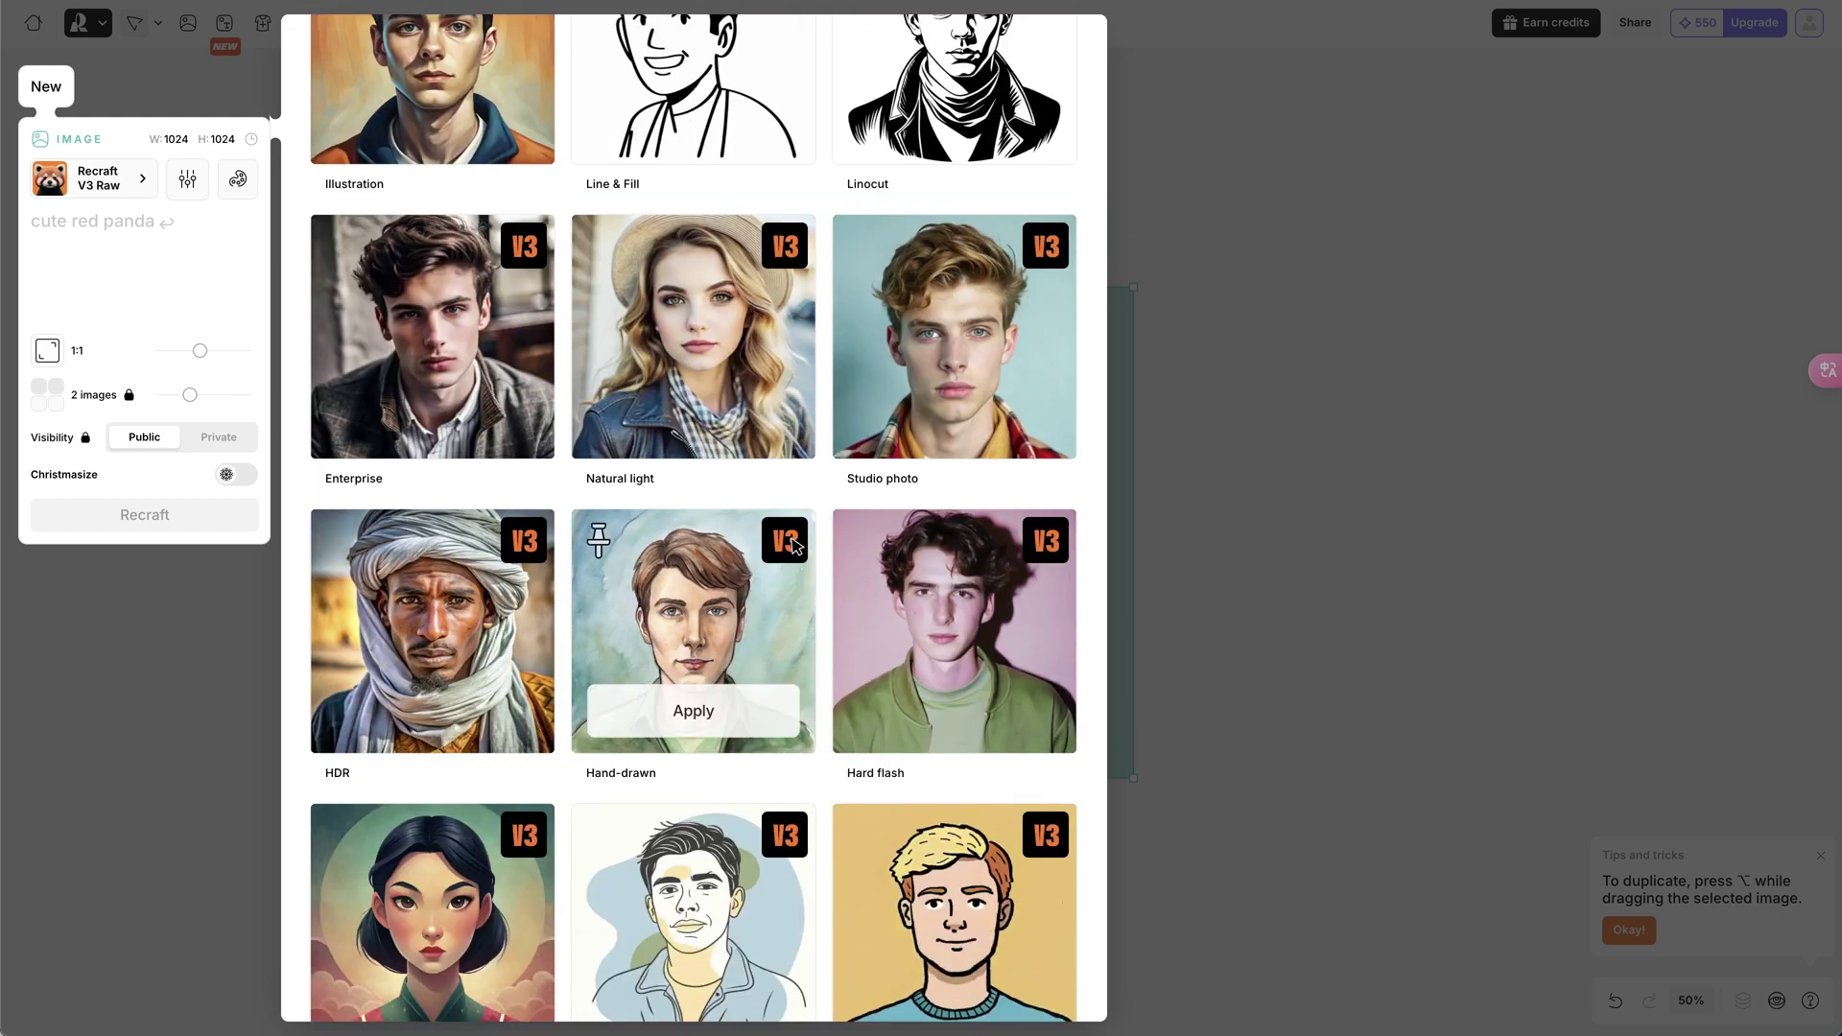
scroll(800, 547, down, 3)
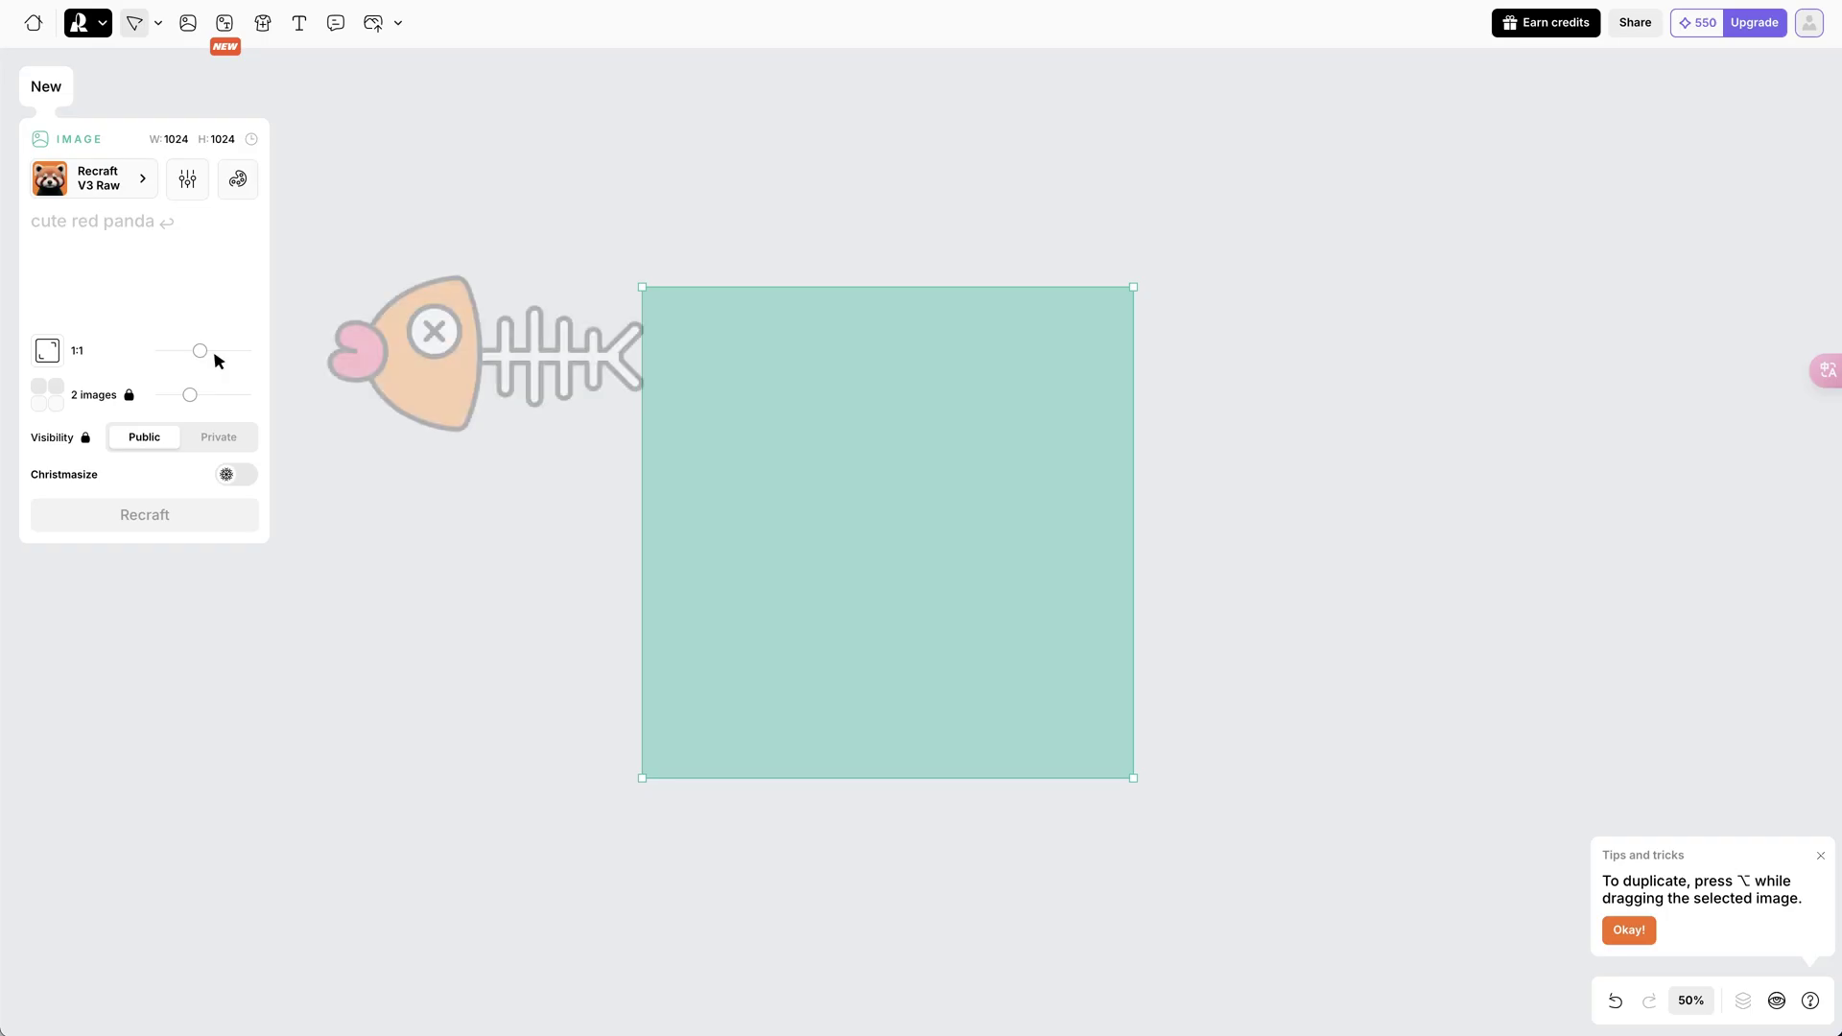
mouse_move(201, 352)
mouse_down()
mouse_move(160, 352)
mouse_move(275, 358)
mouse_move(200, 354)
mouse_up()
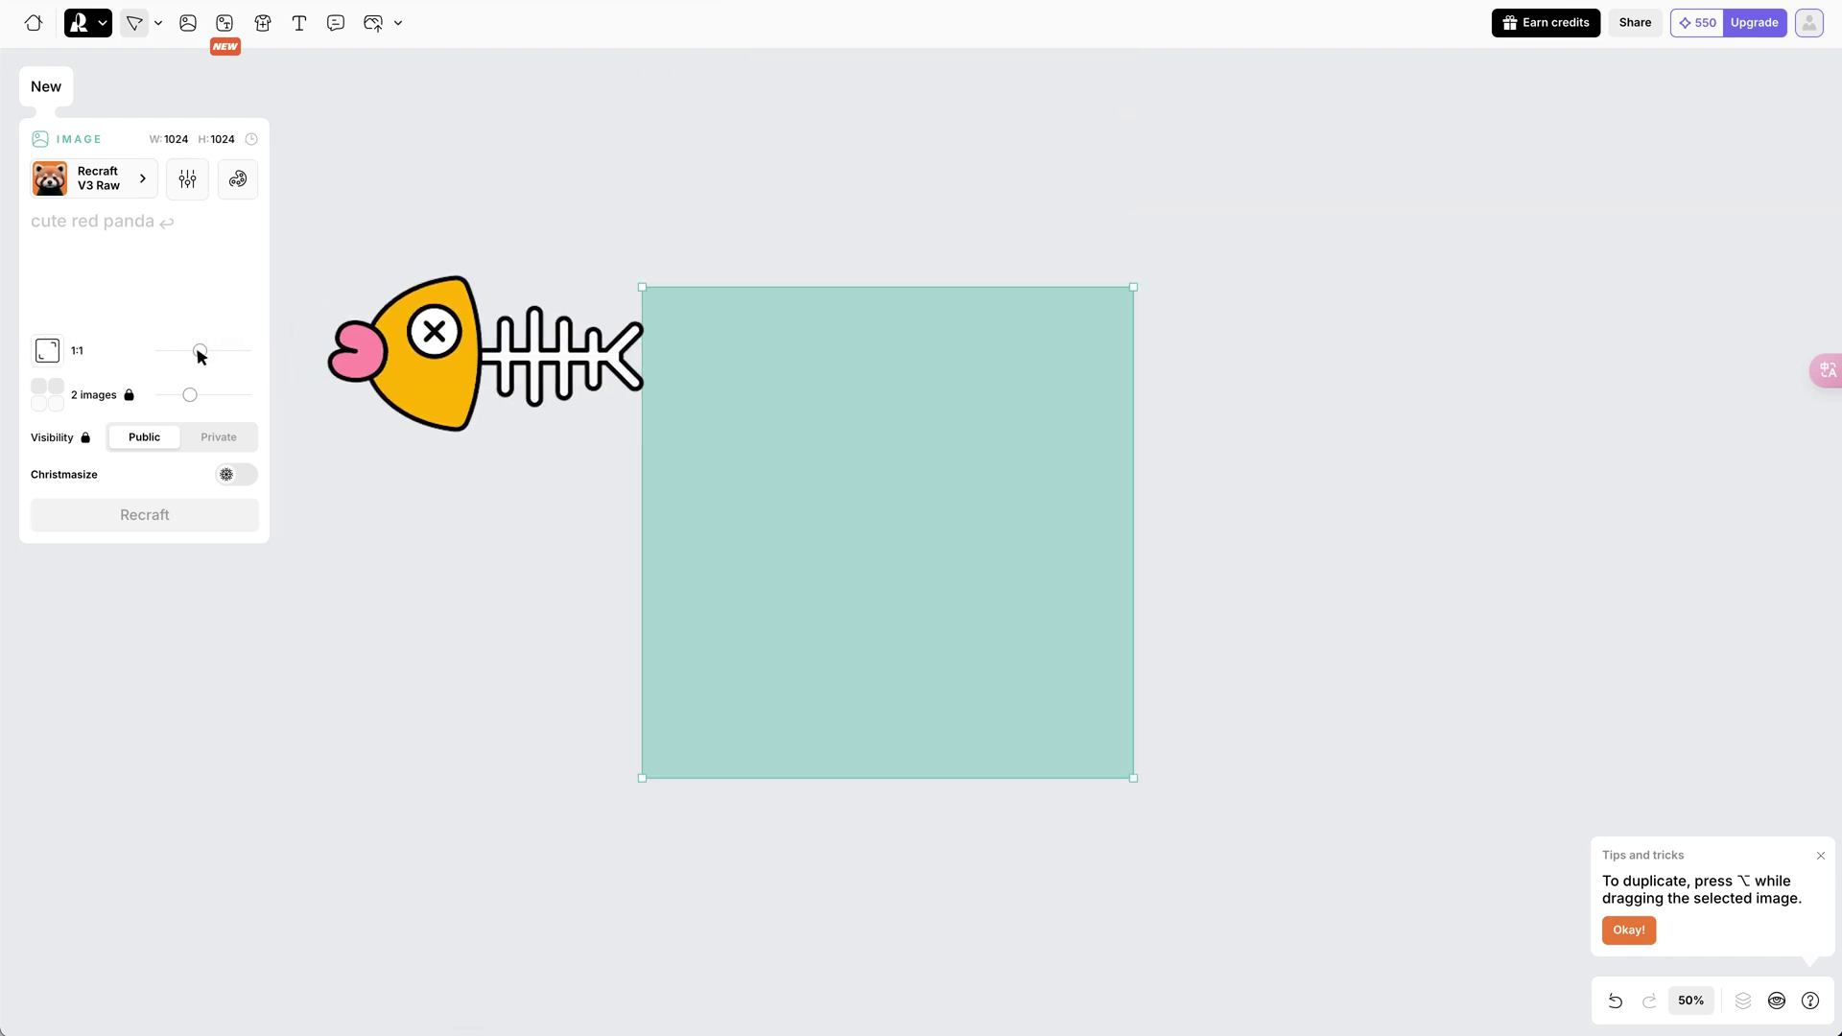
- Enter the prompt "cute red panda" and generate two images with the Recraft V3 Raw style at 1:1
click(189, 235)
text(cute r)
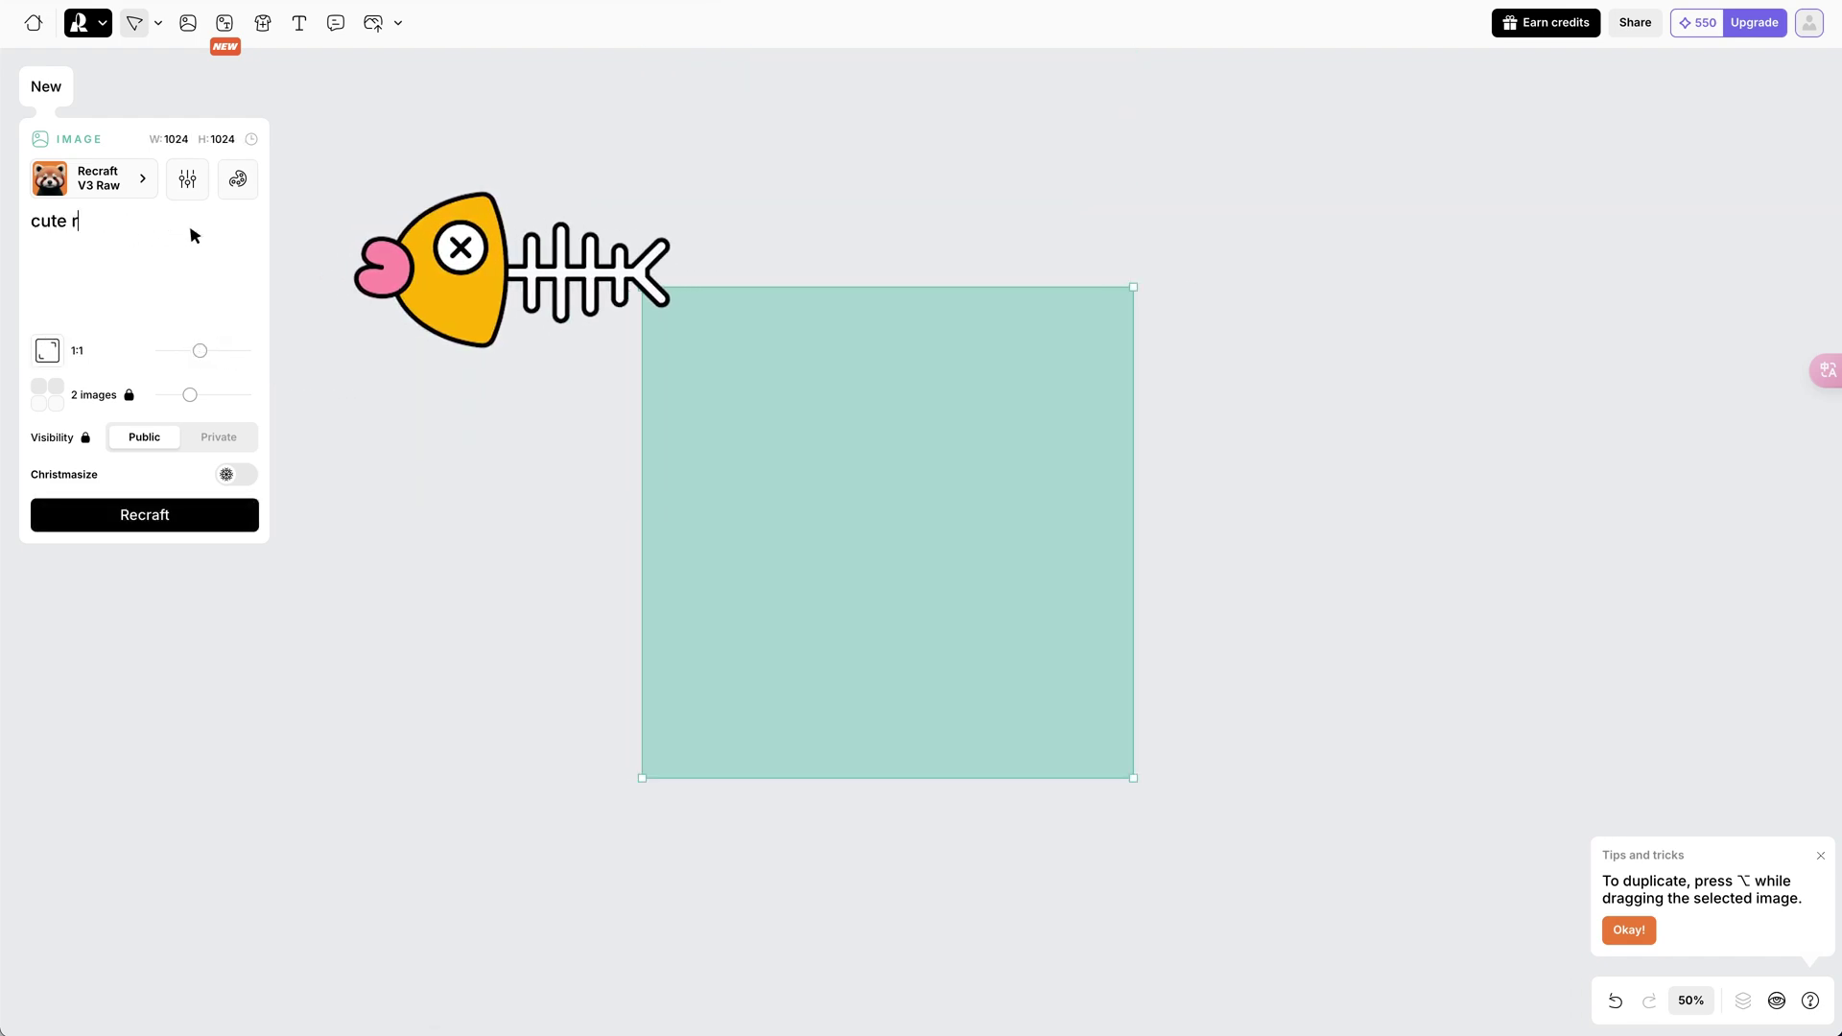
text(ed panda)
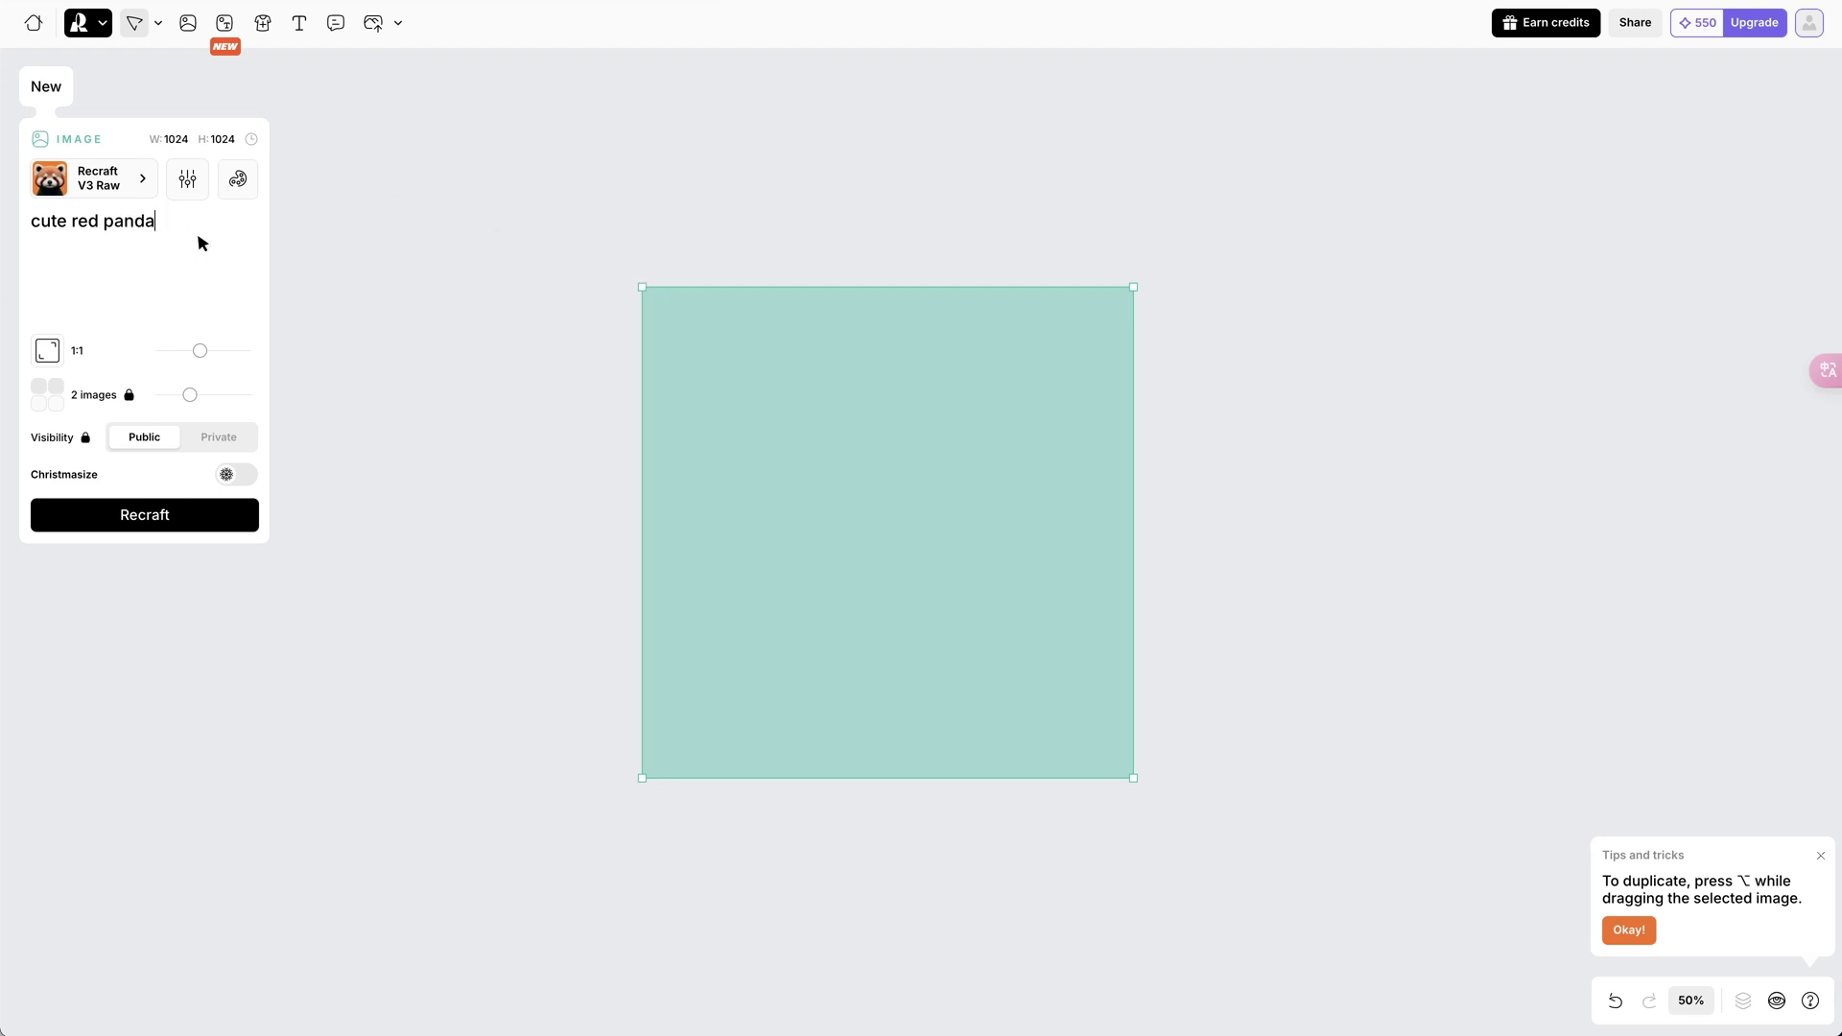
click(377, 144)
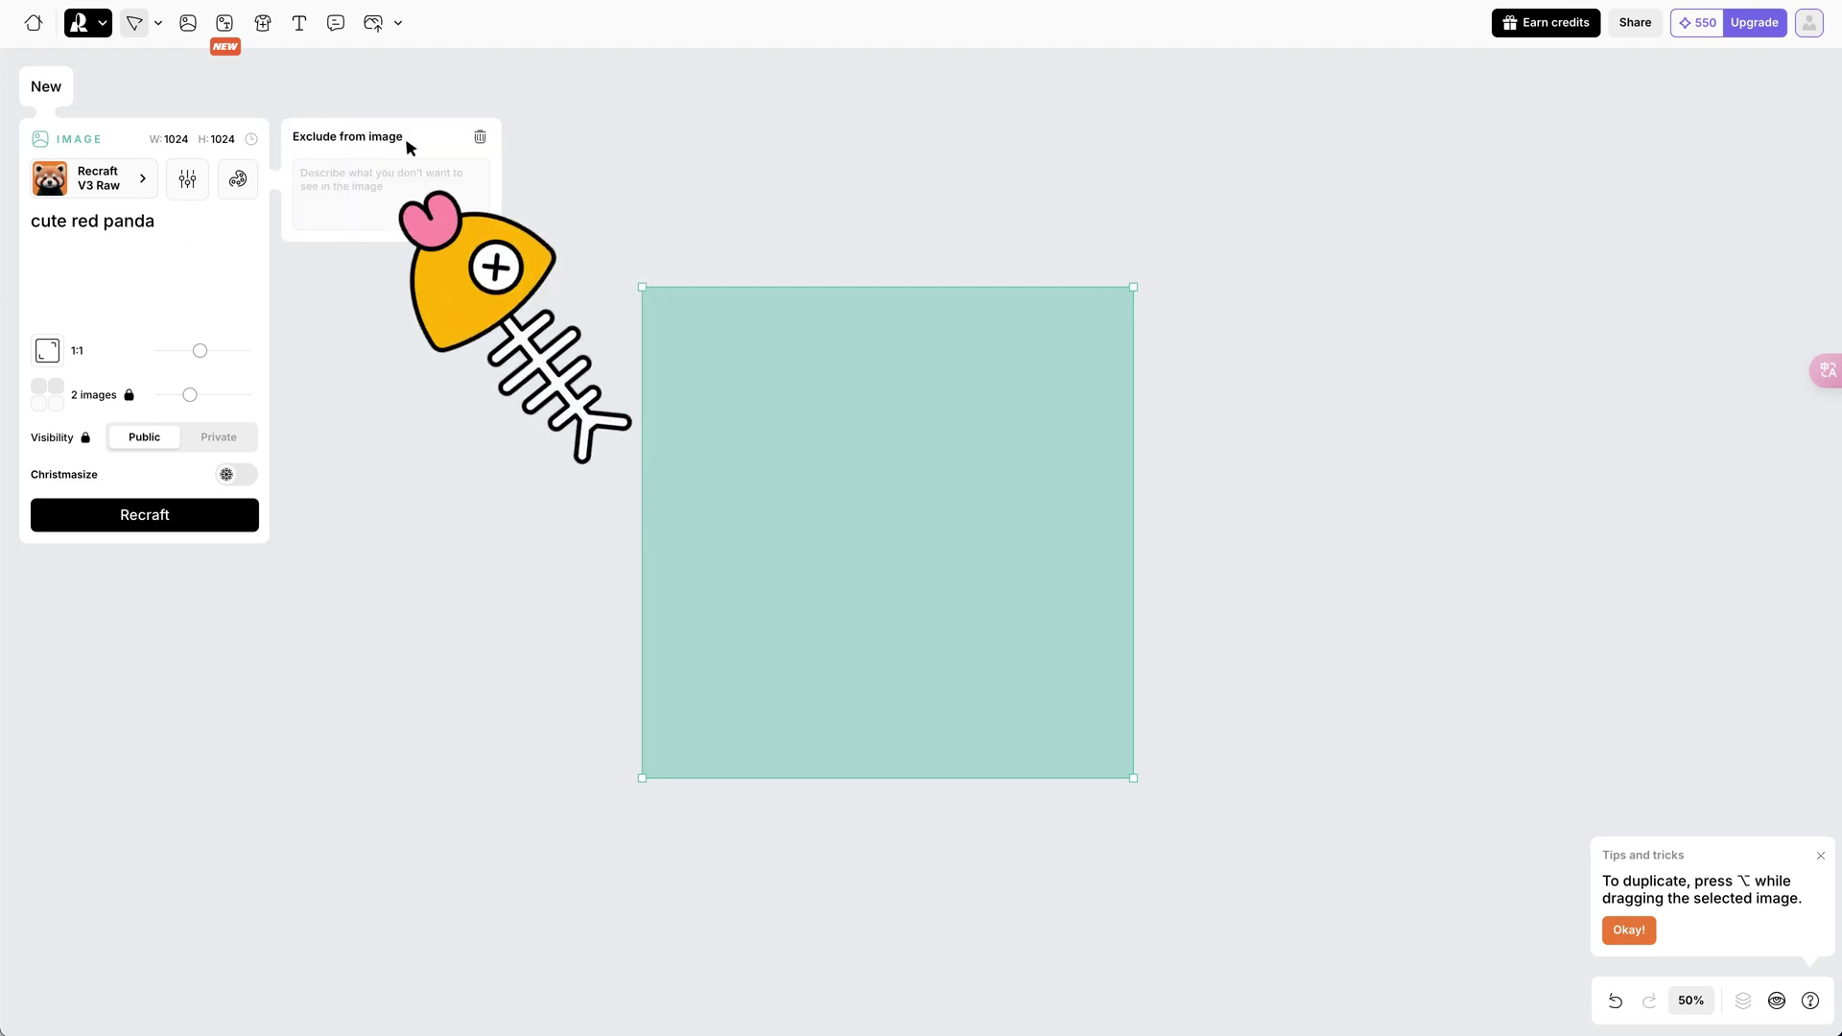
click(238, 179)
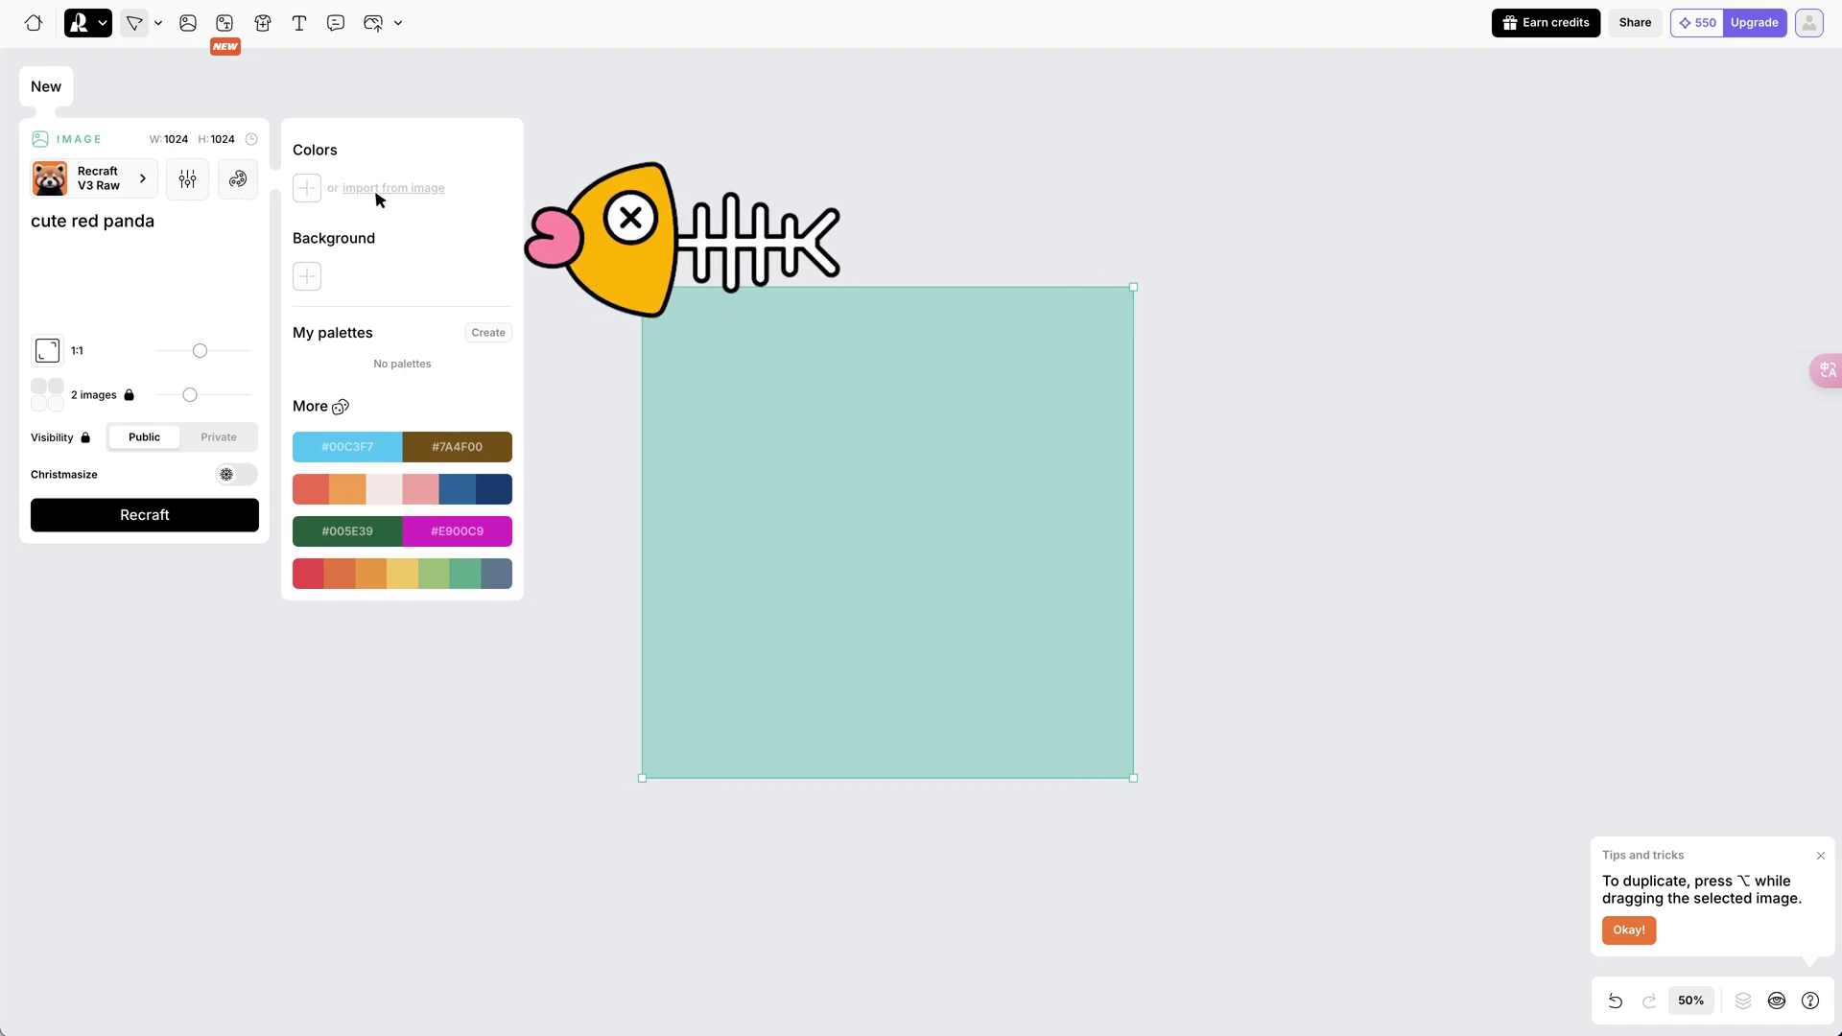
click(168, 543)
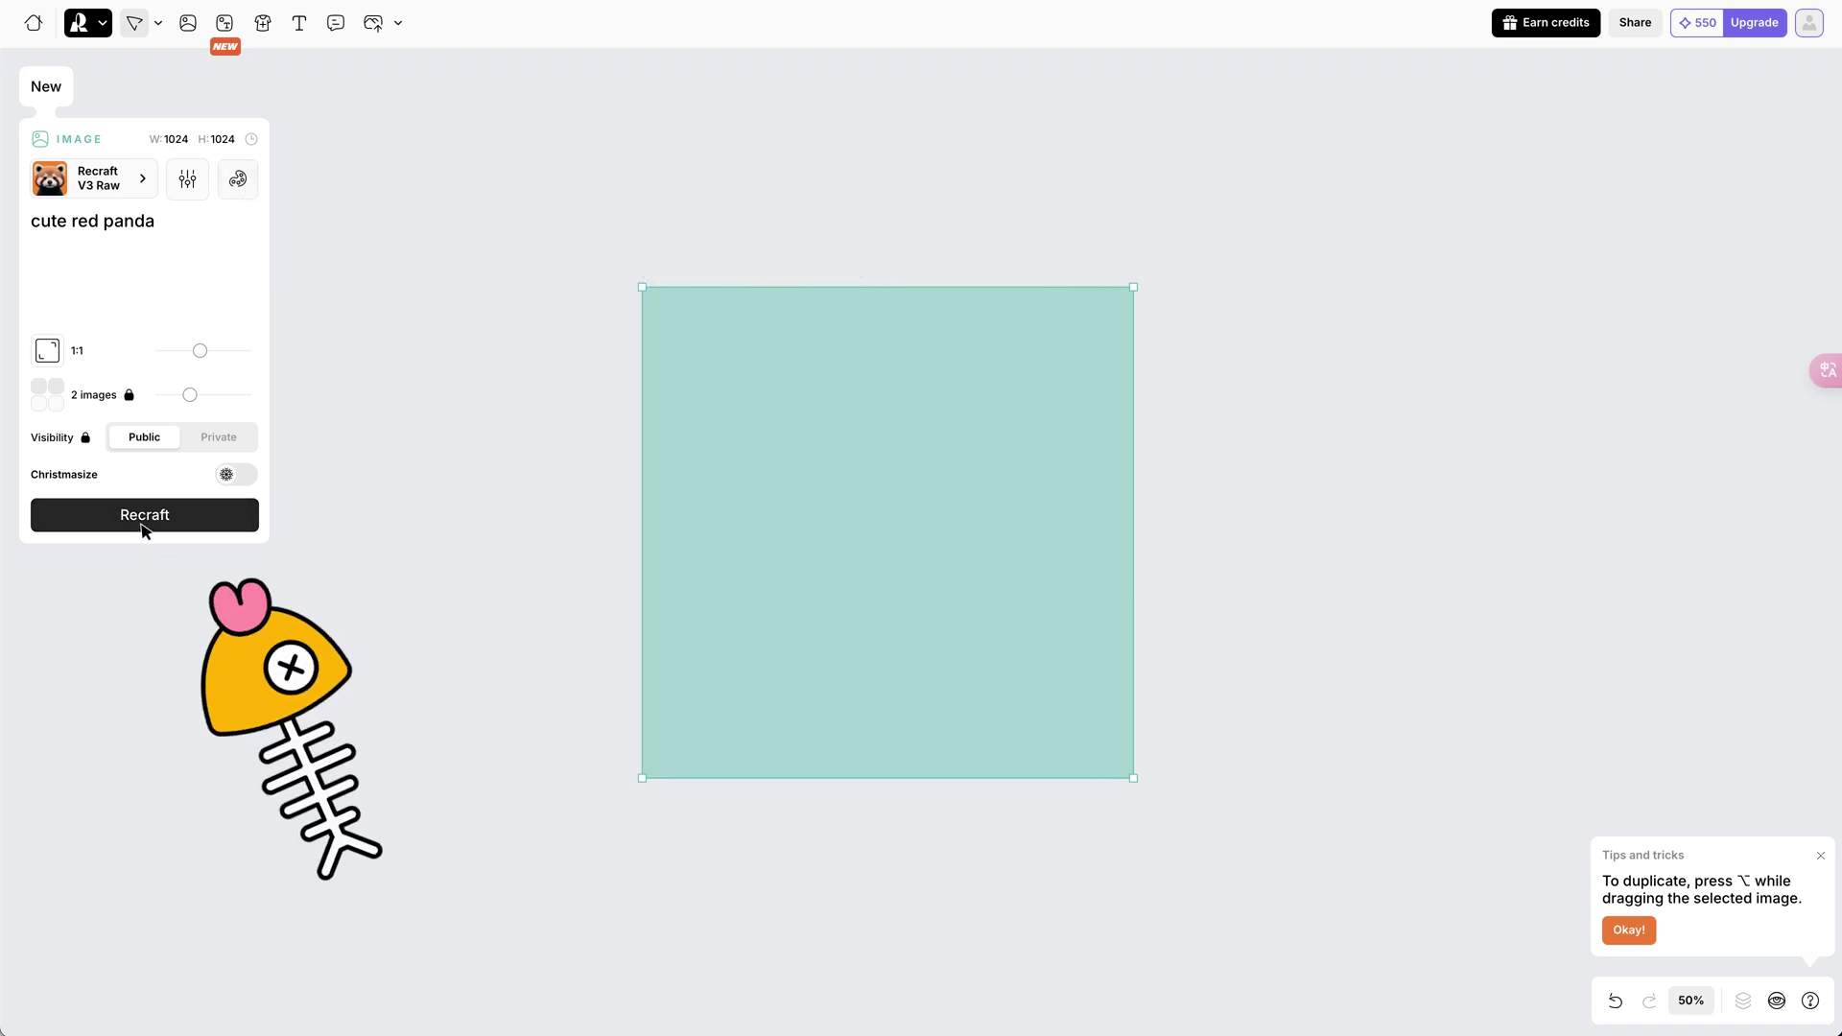
click(148, 522)
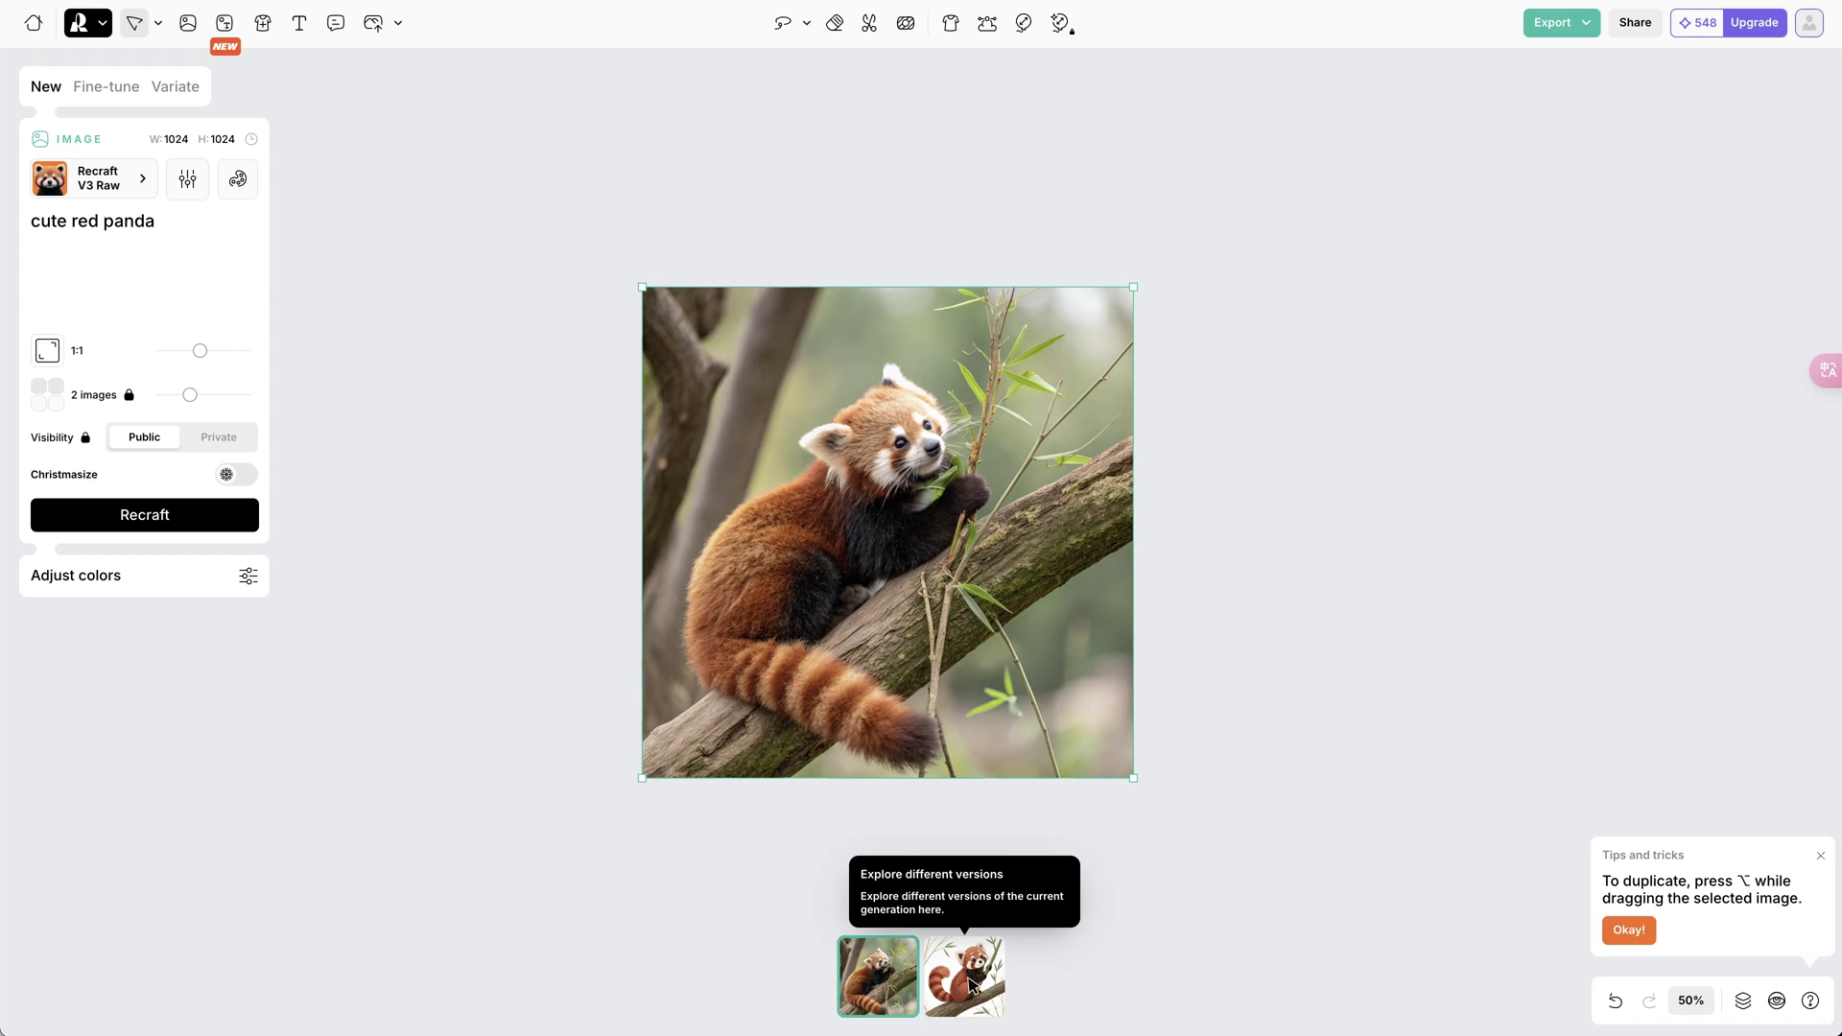
- Compare the two generated red panda versions and examine the first one up close
click(972, 985)
click(871, 983)
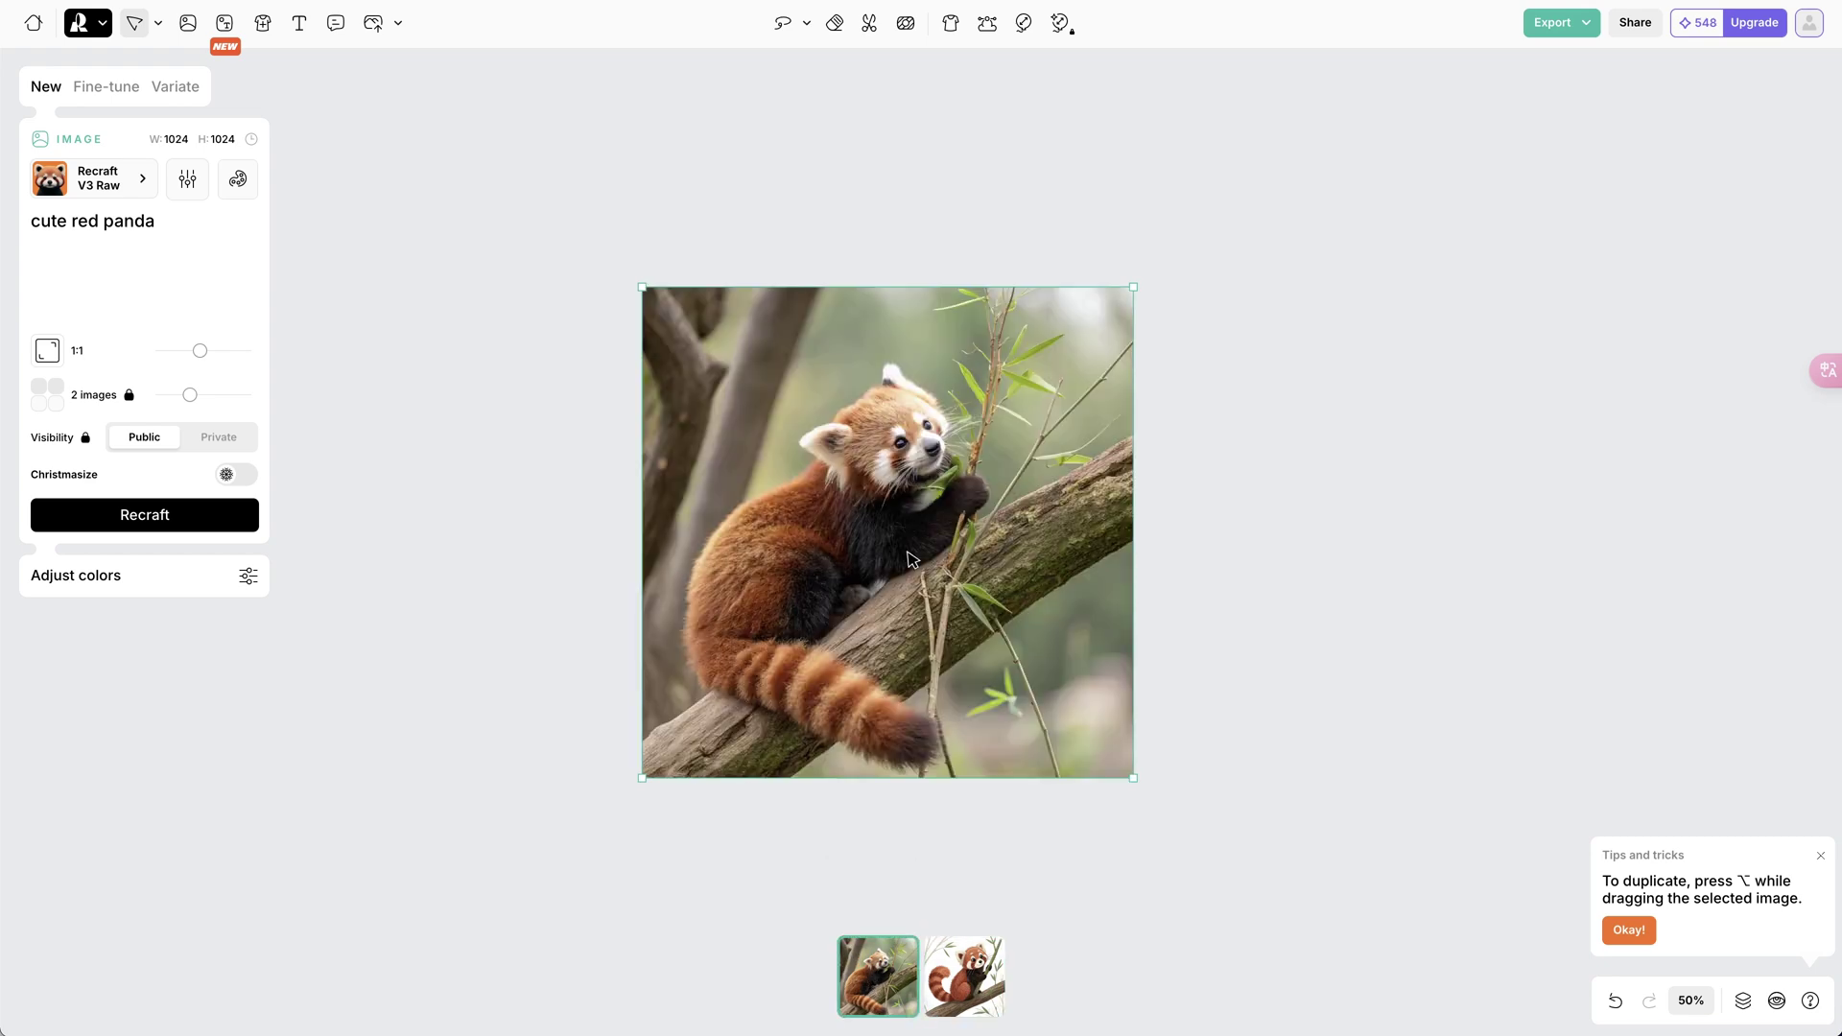
scroll(847, 493, up, 10)
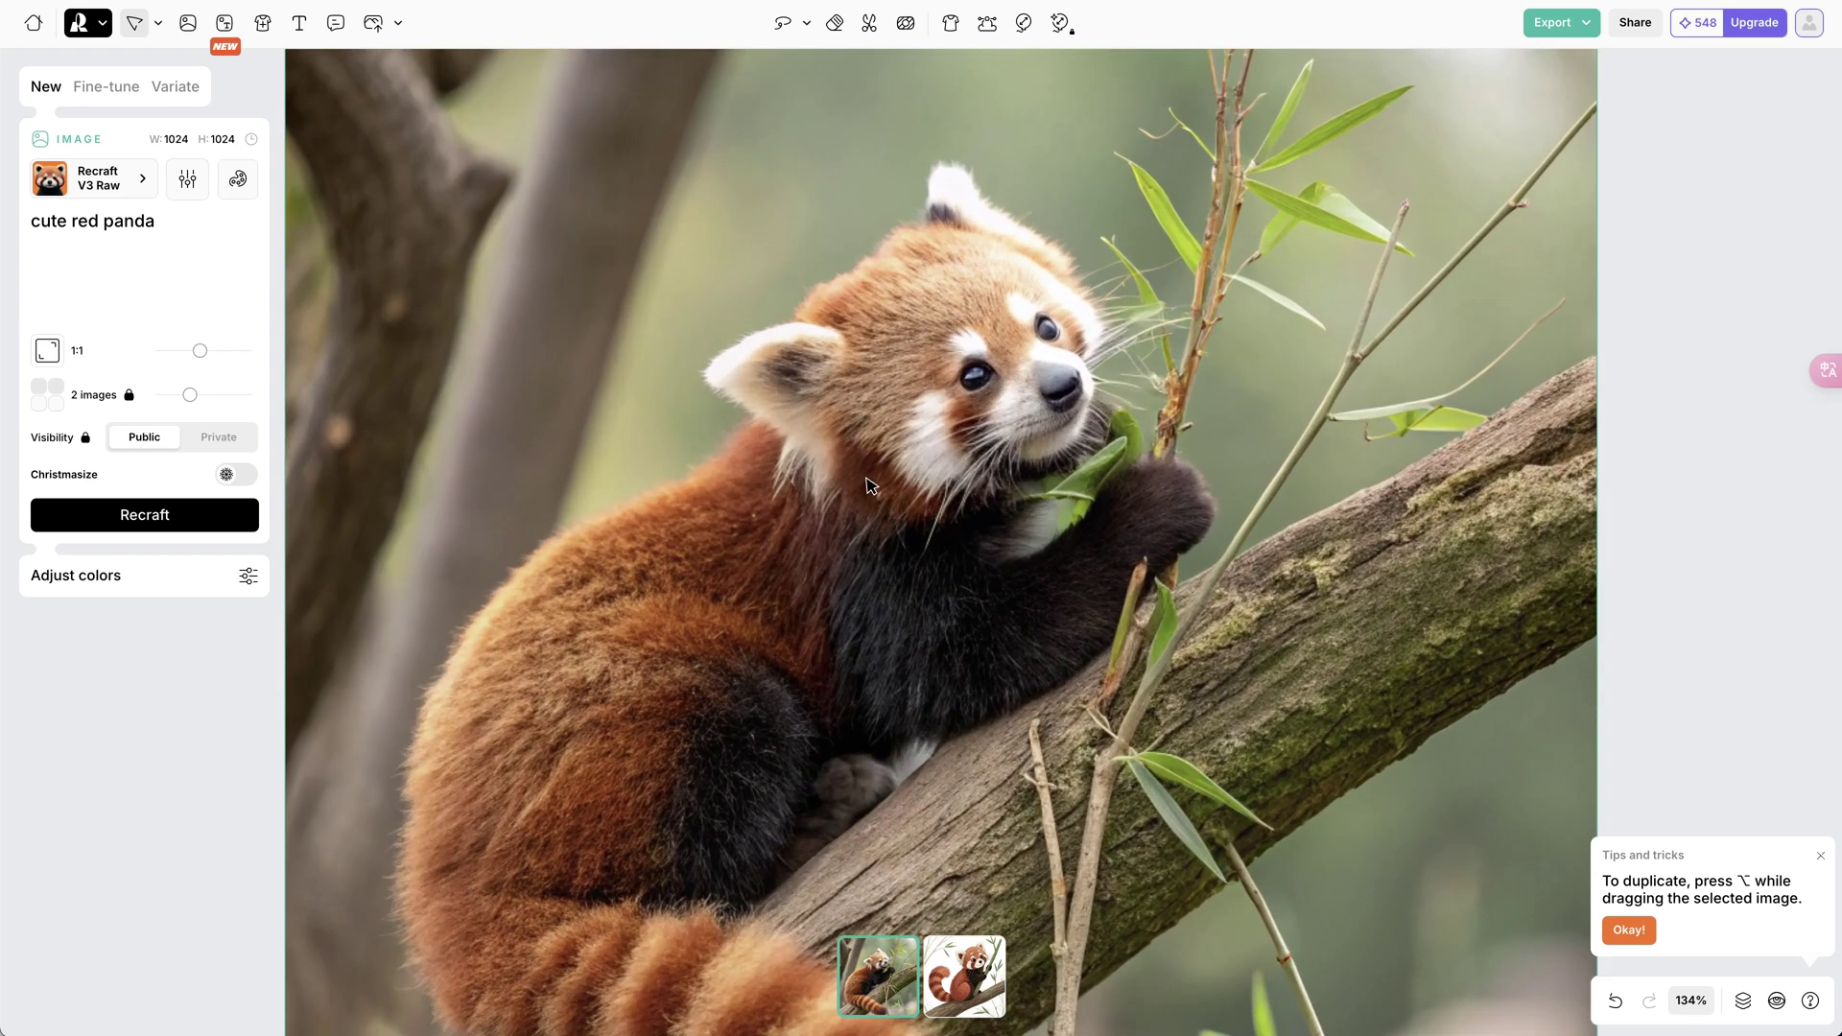
scroll(847, 493, up, 4)
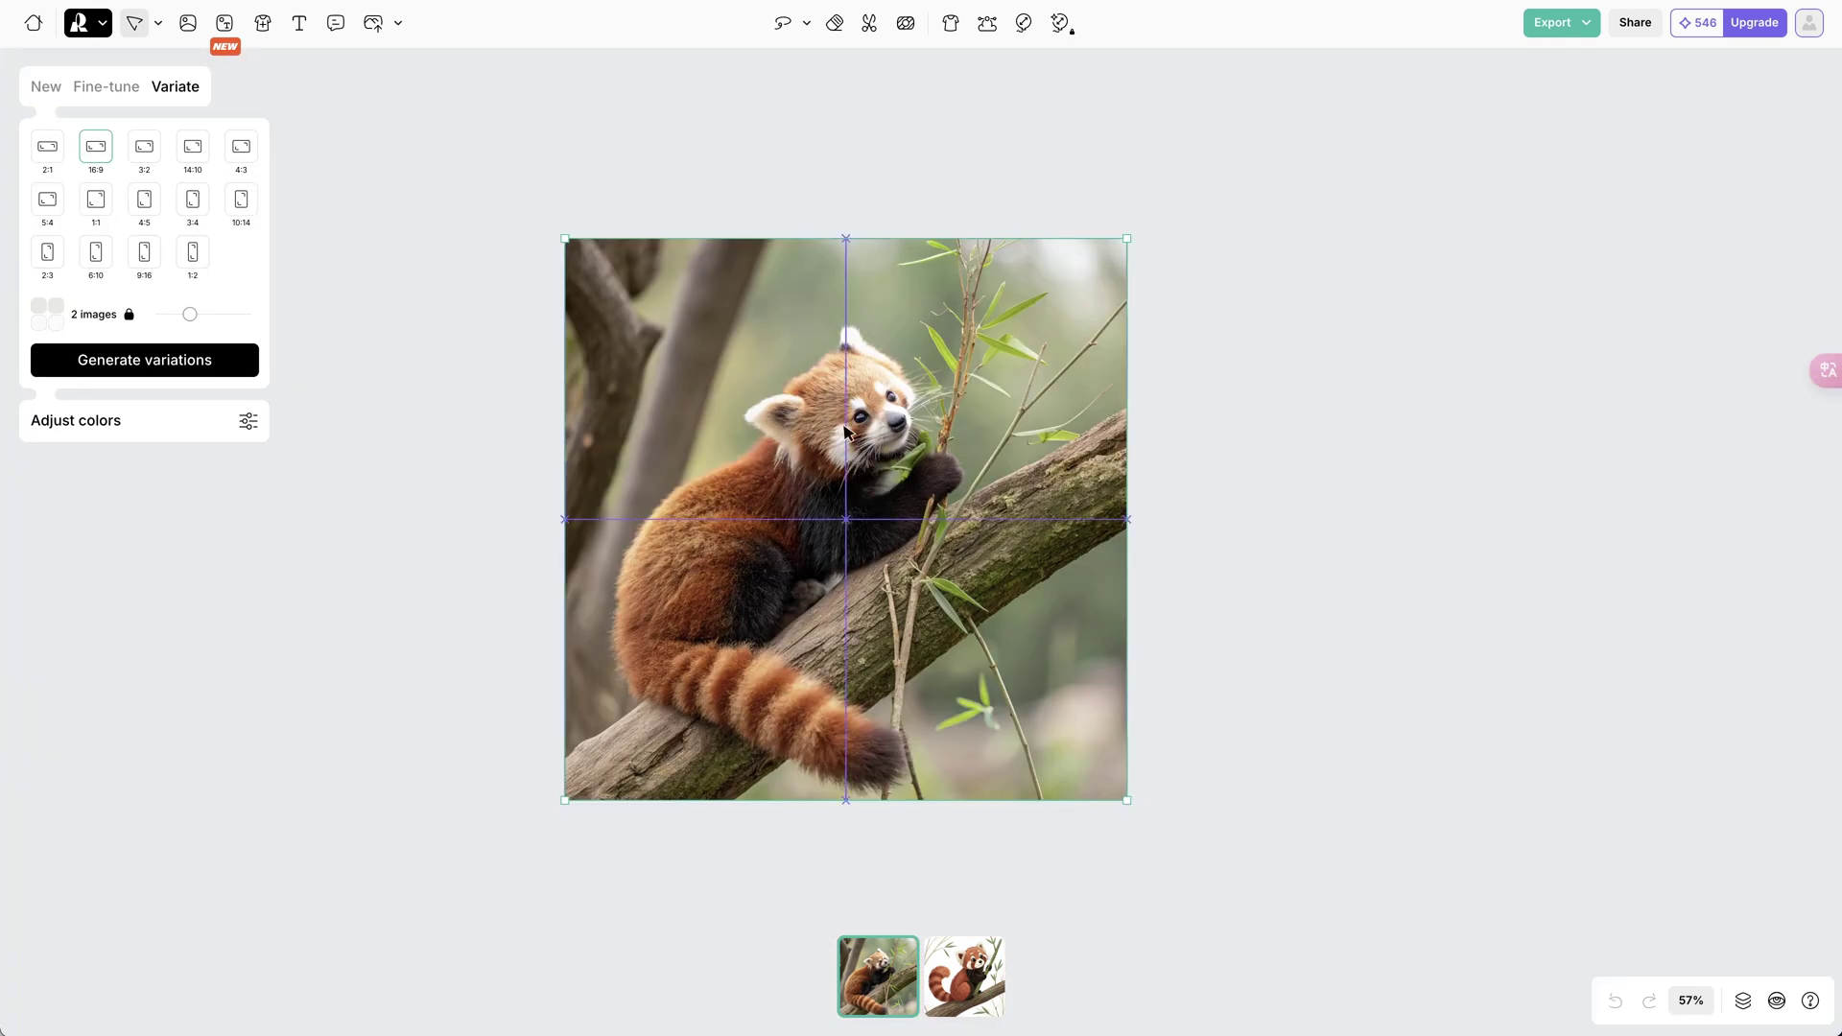
- Duplicate the red panda image beside the original and generate two 16:9 variations of the copy
alt+drag(845, 432, 1569, 435)
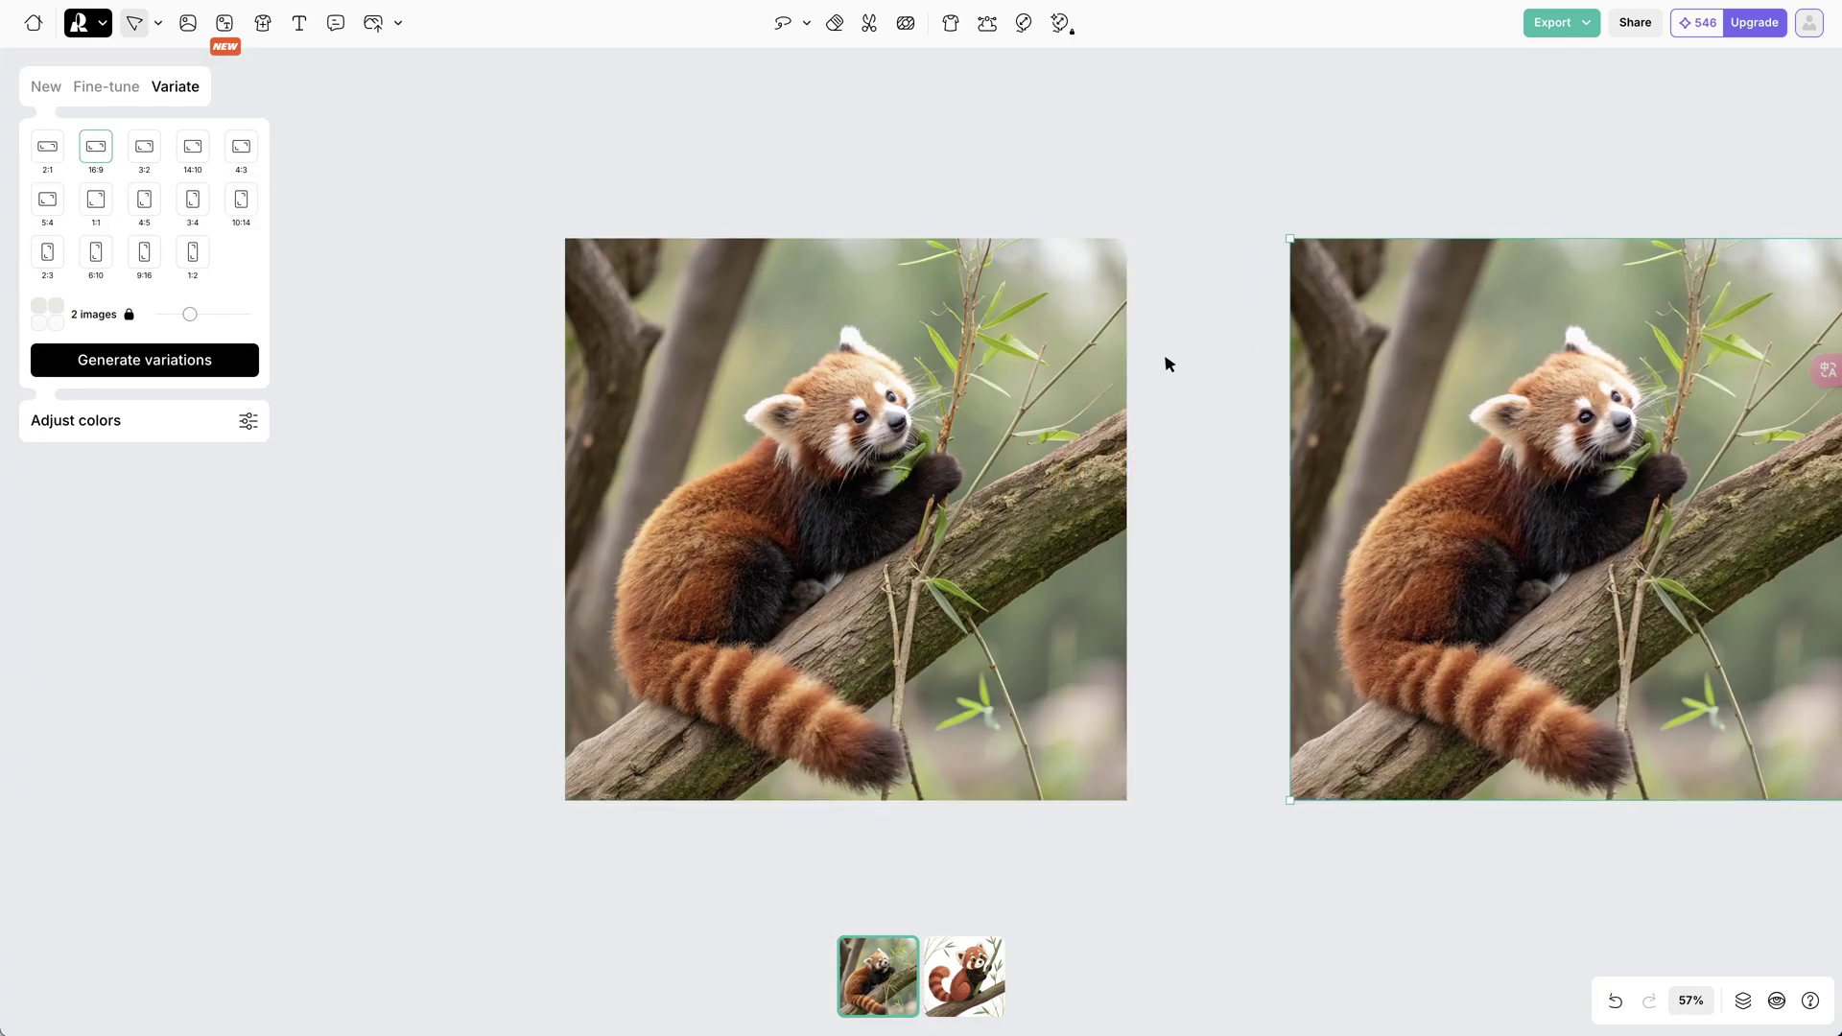
click(180, 353)
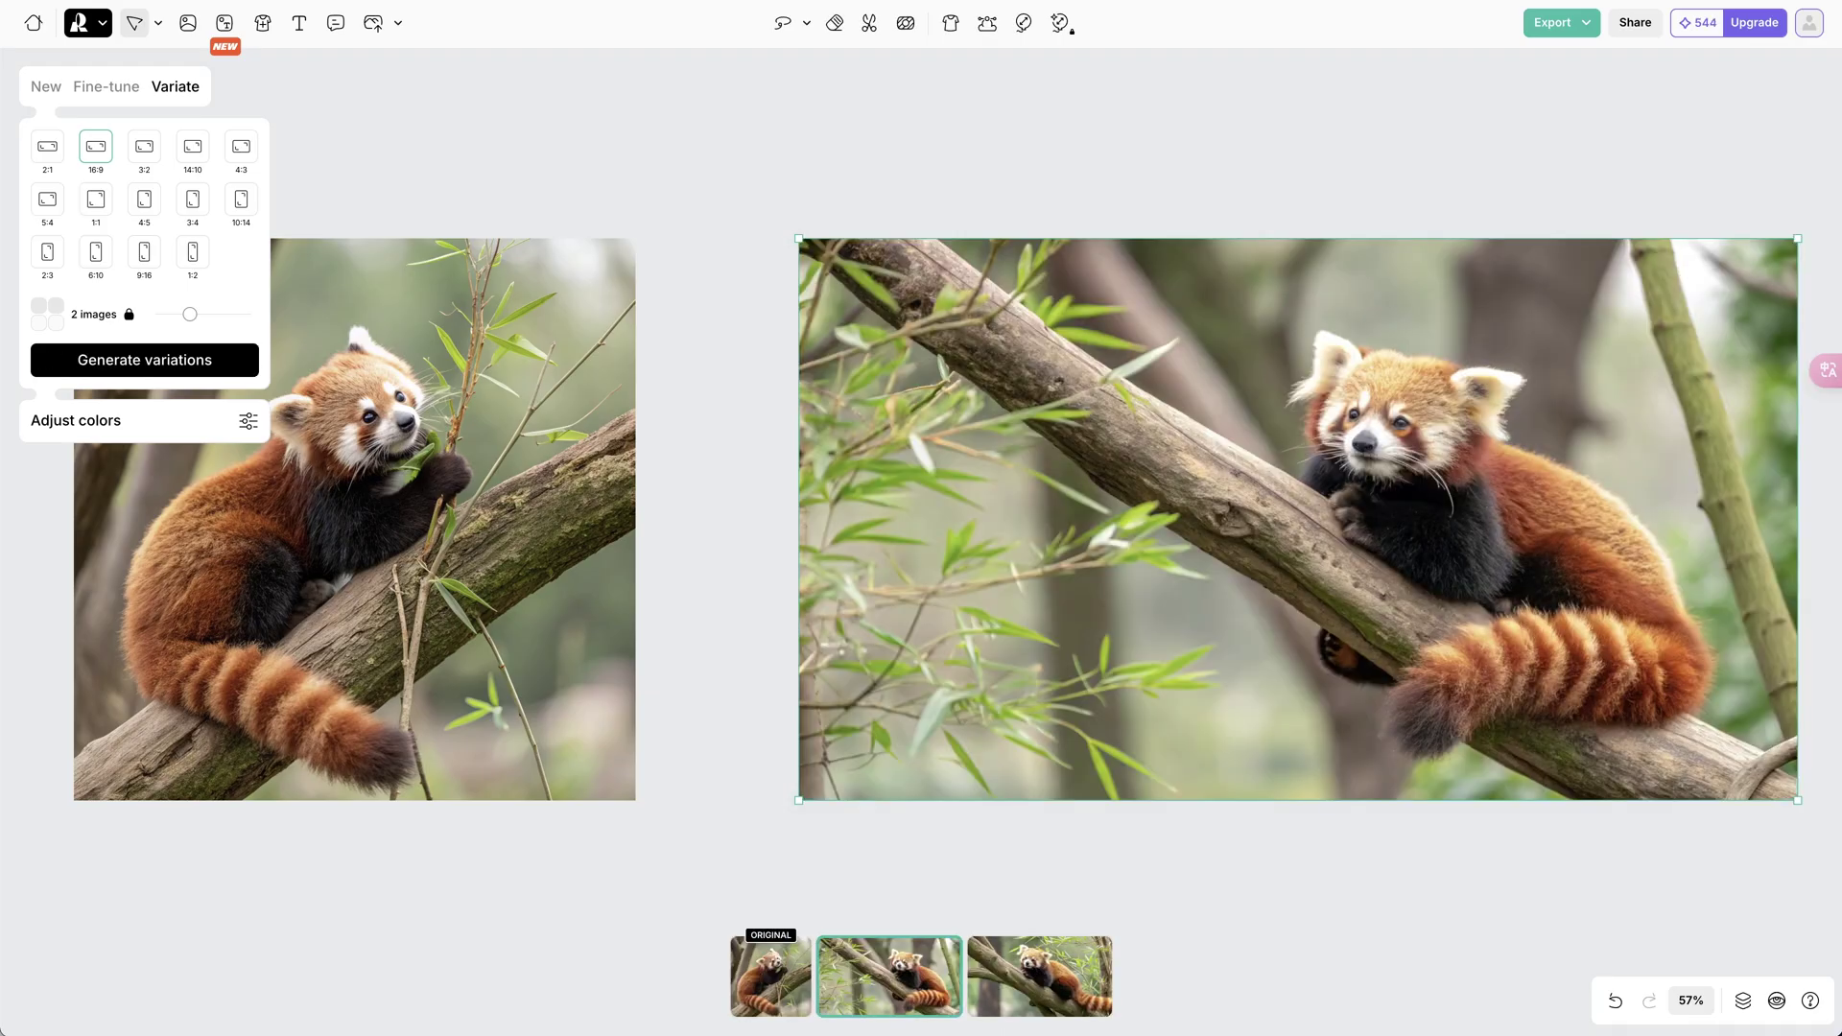
drag(1283, 356, 881, 351)
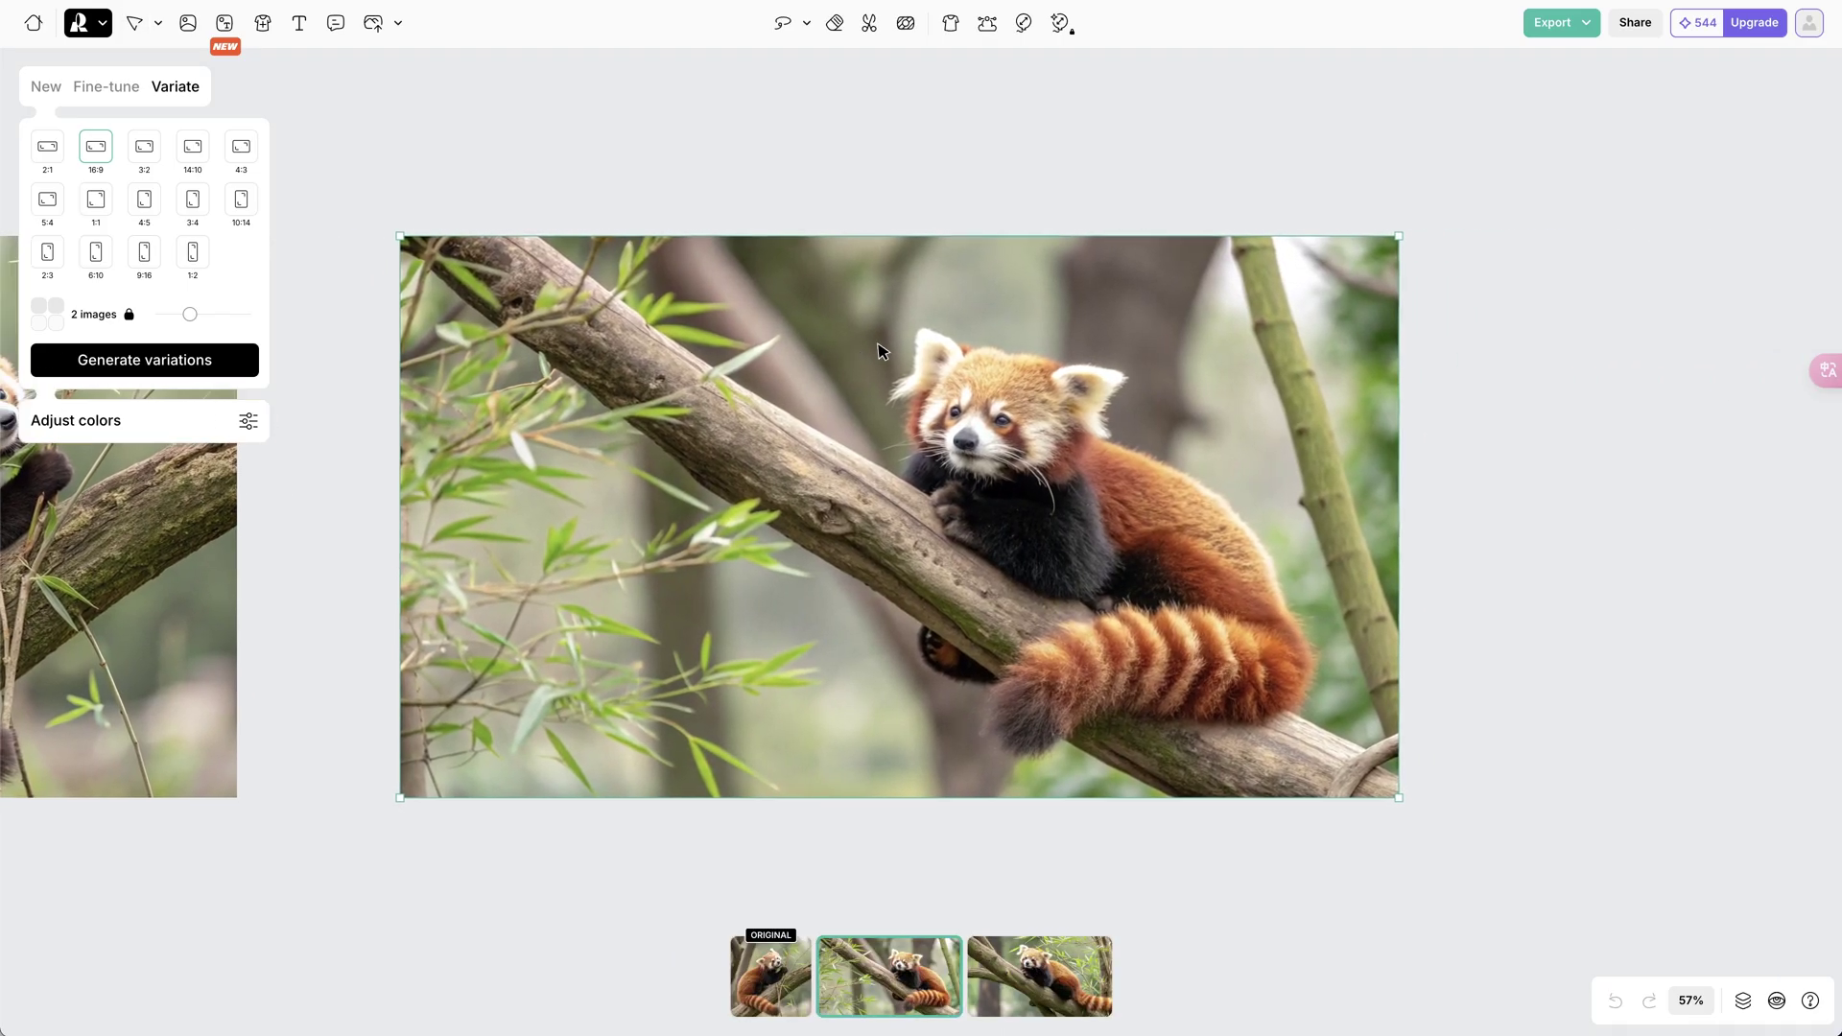
scroll(1010, 419, right, 2)
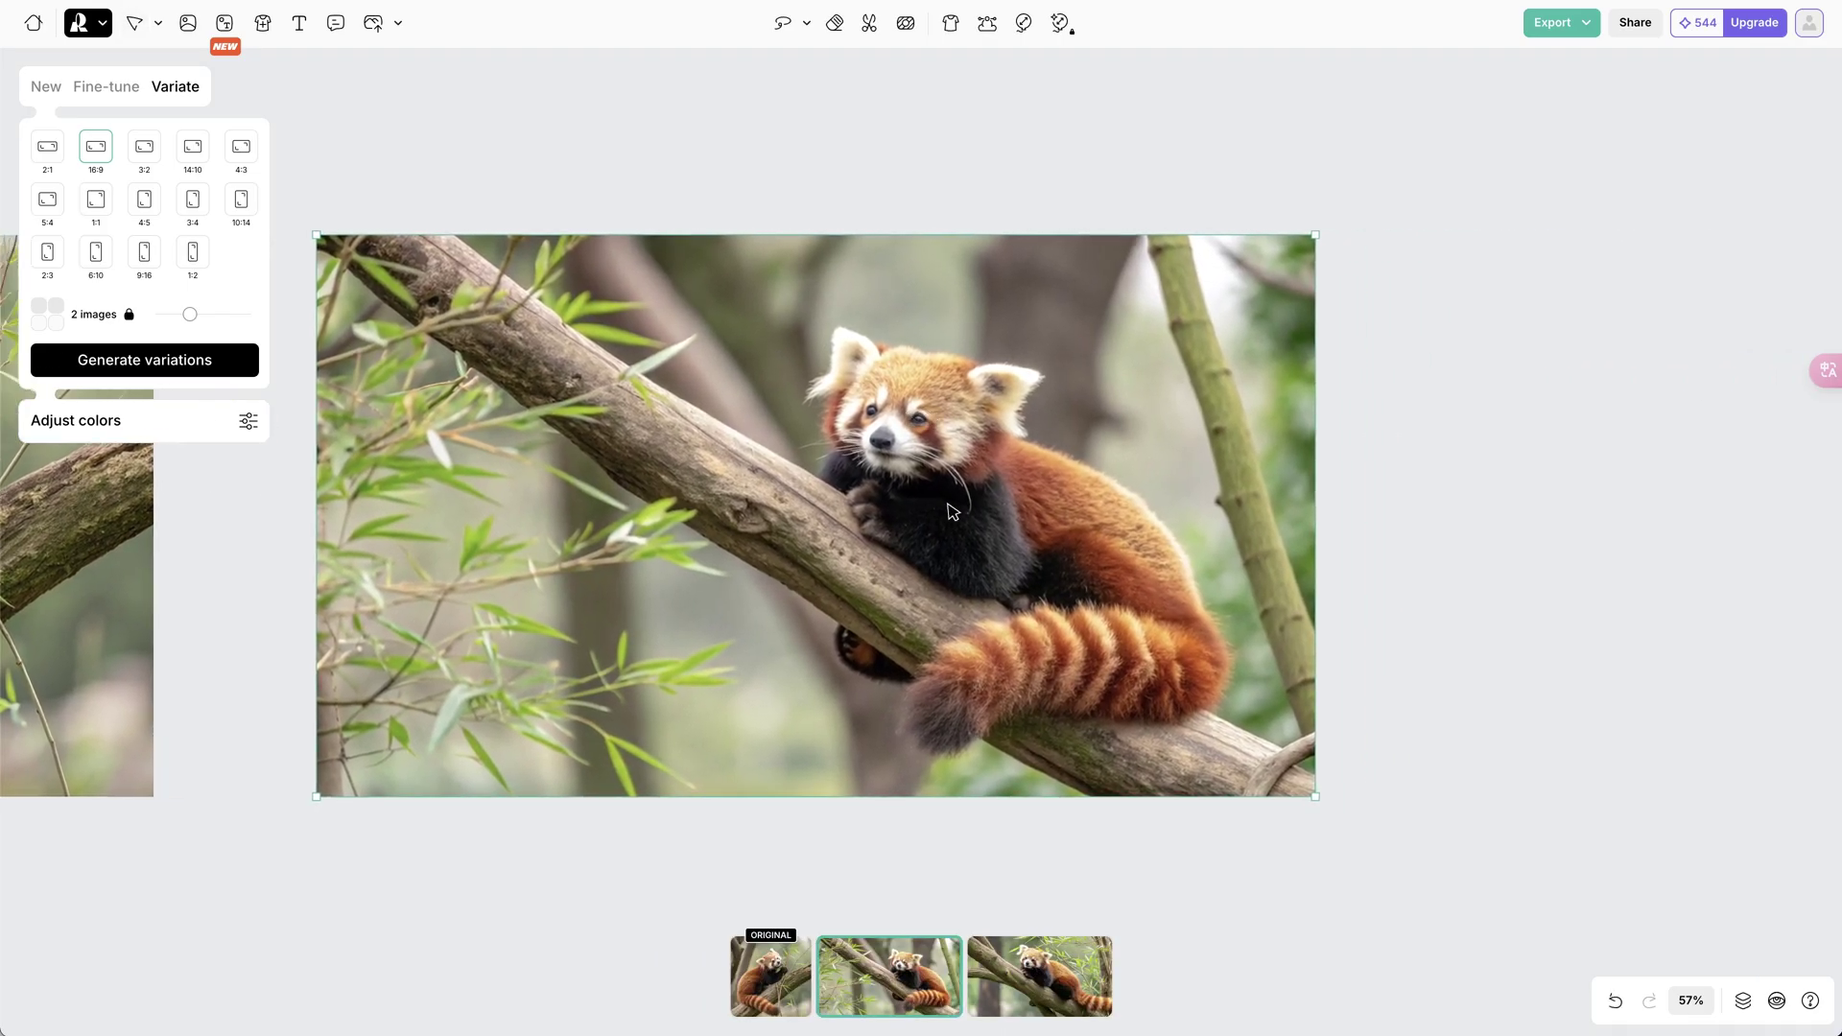
scroll(921, 407, up, 10)
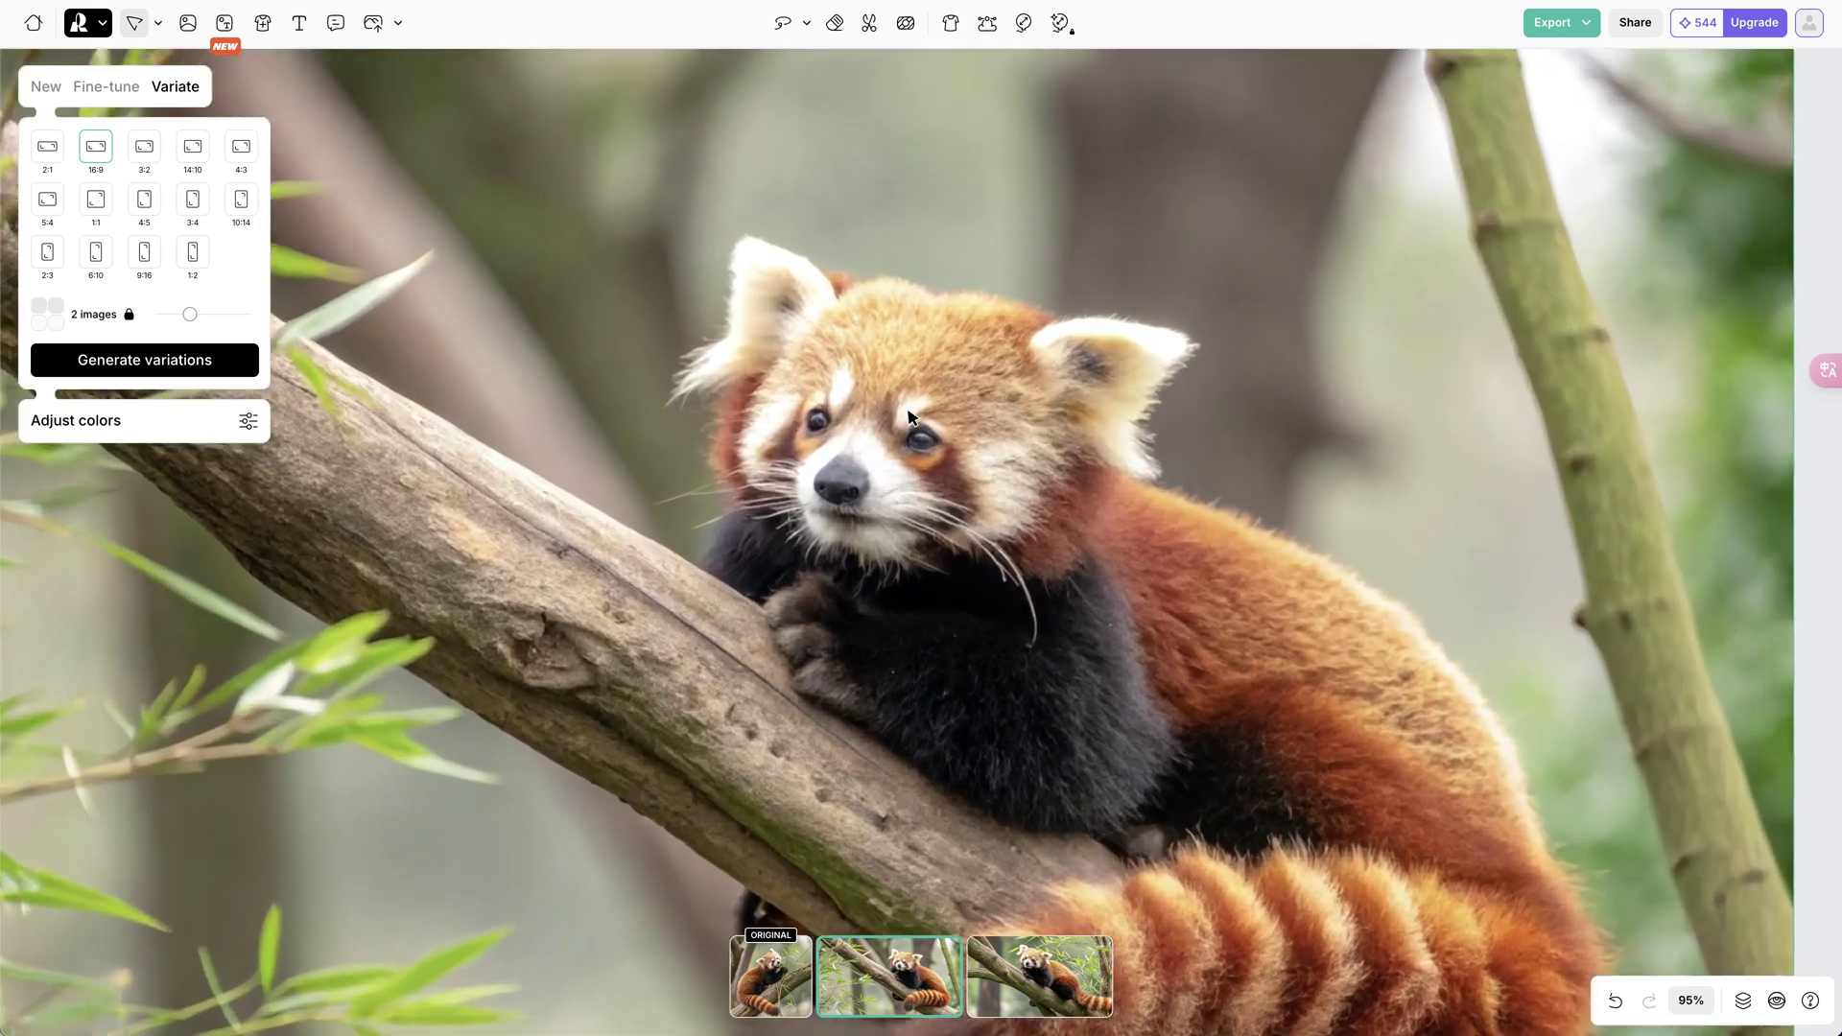
scroll(903, 427, down, 10)
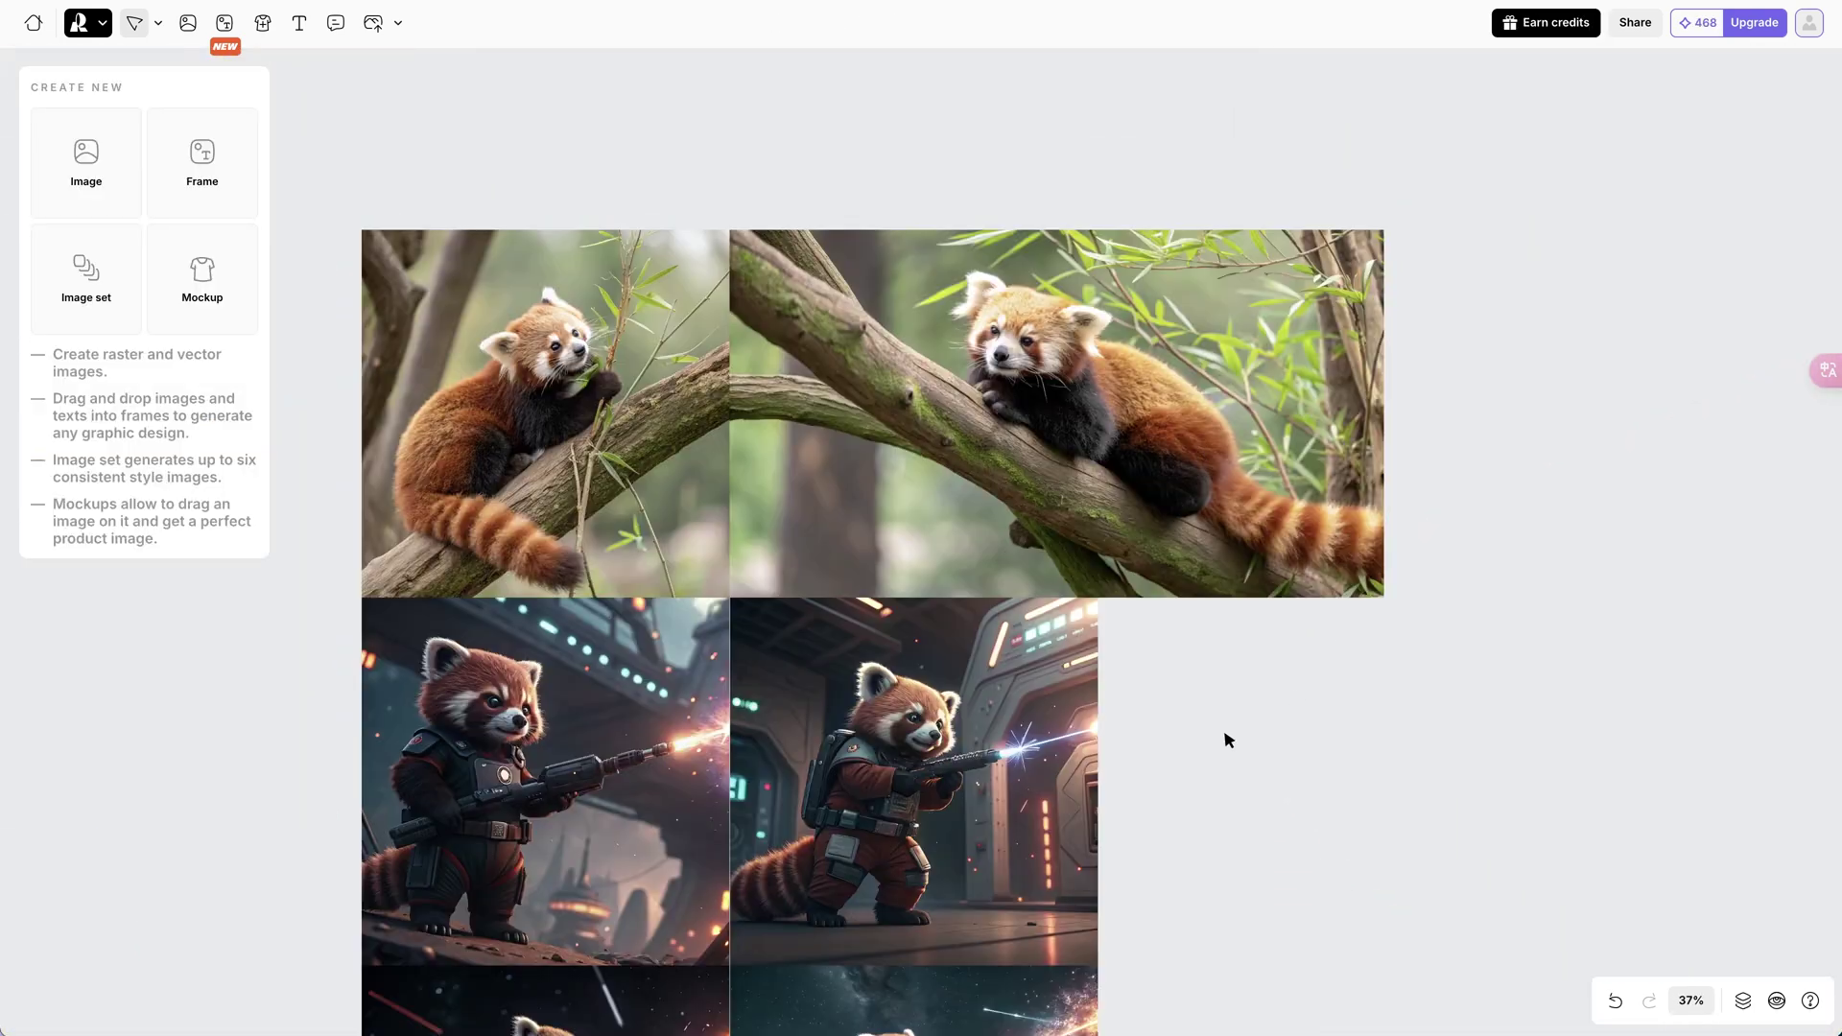
- Examine the other generated red panda images on the canvas, checking styles and fine detail from the sci-fi scenes to the clay and superhero versions
drag(1226, 741, 1197, 423)
drag(1192, 711, 1200, 502)
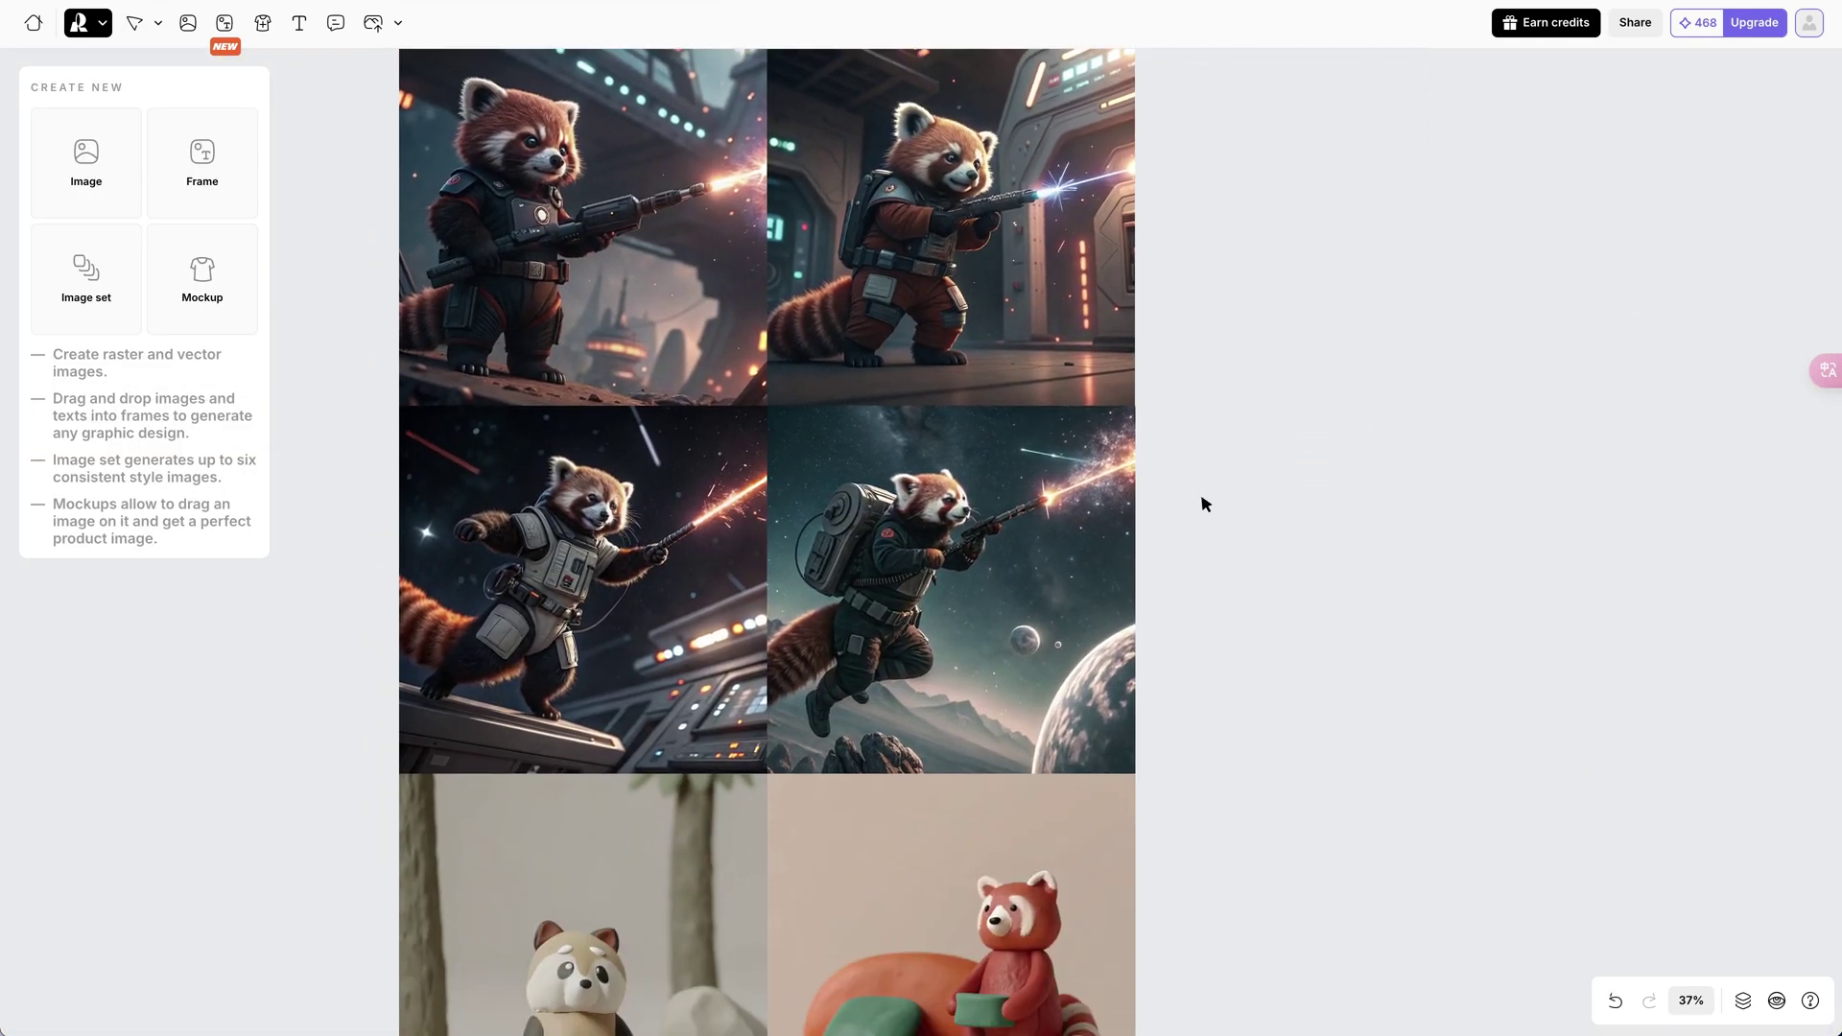
scroll(986, 369, up, 5)
drag(987, 371, 966, 745)
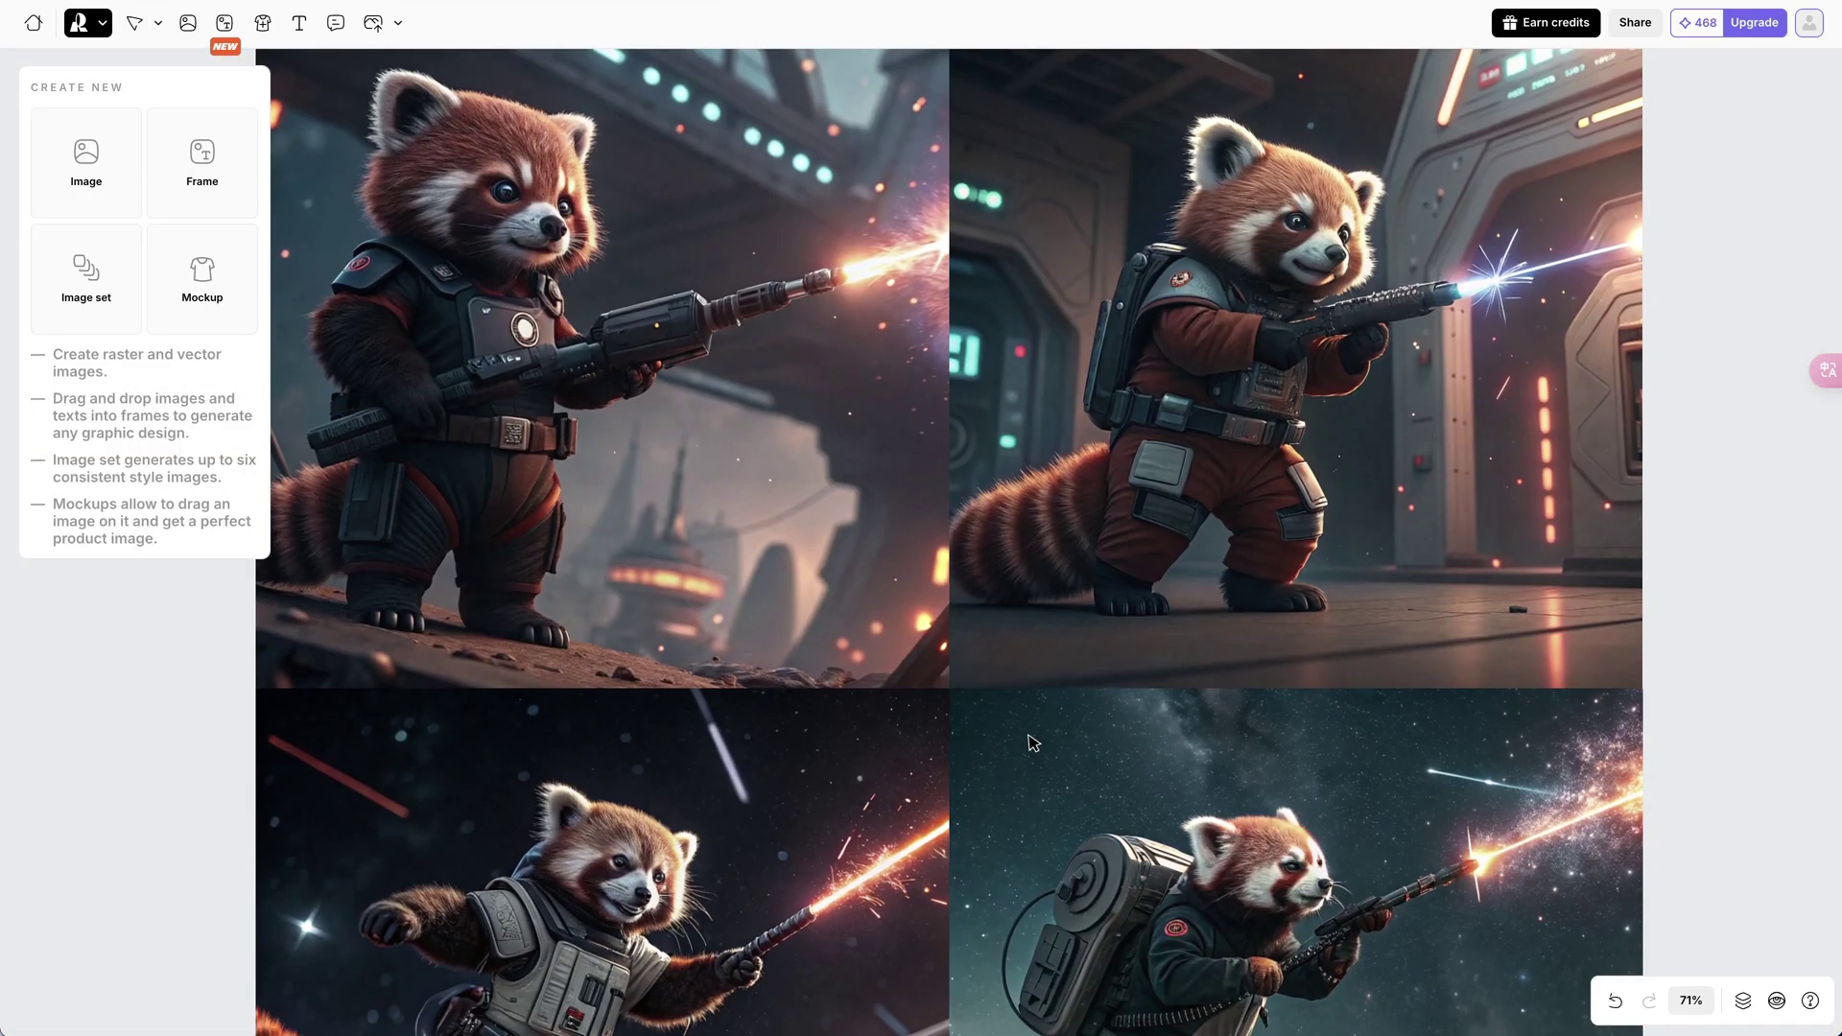
drag(1321, 825, 1348, 723)
scroll(1305, 830, down, 10)
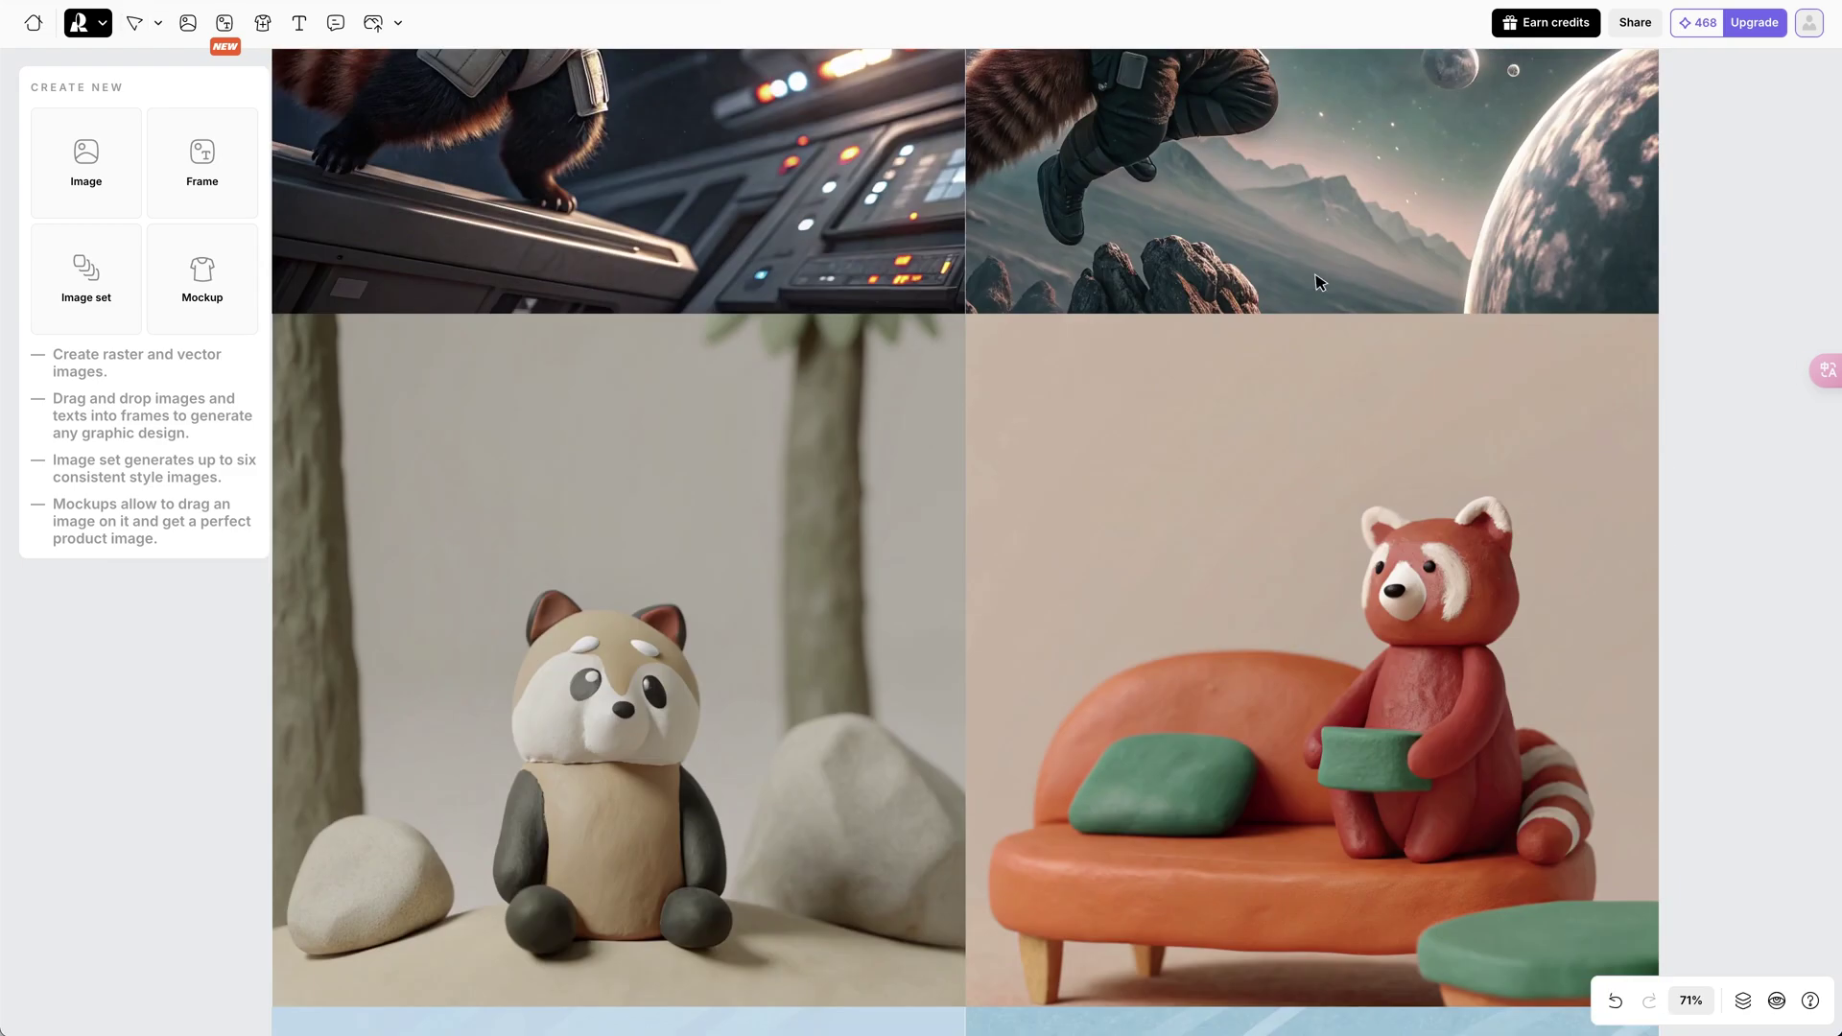
scroll(1216, 616, down, 6)
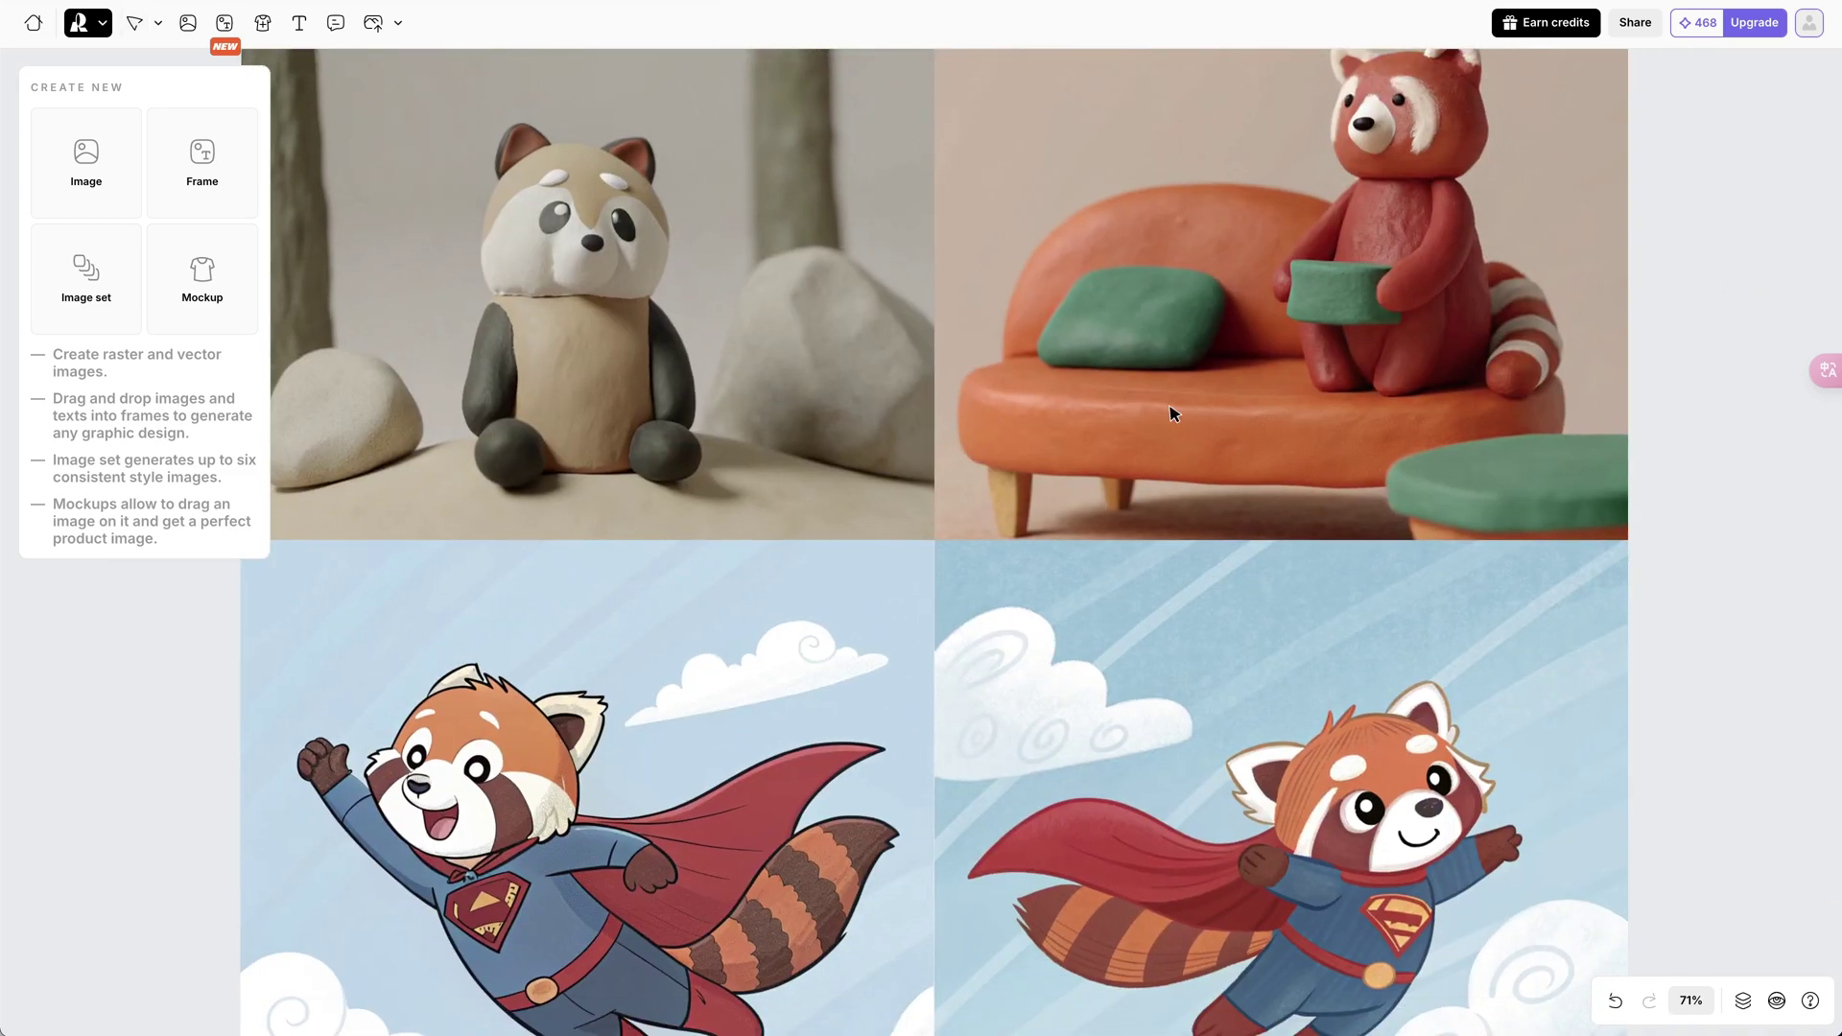
scroll(1199, 599, down, 11)
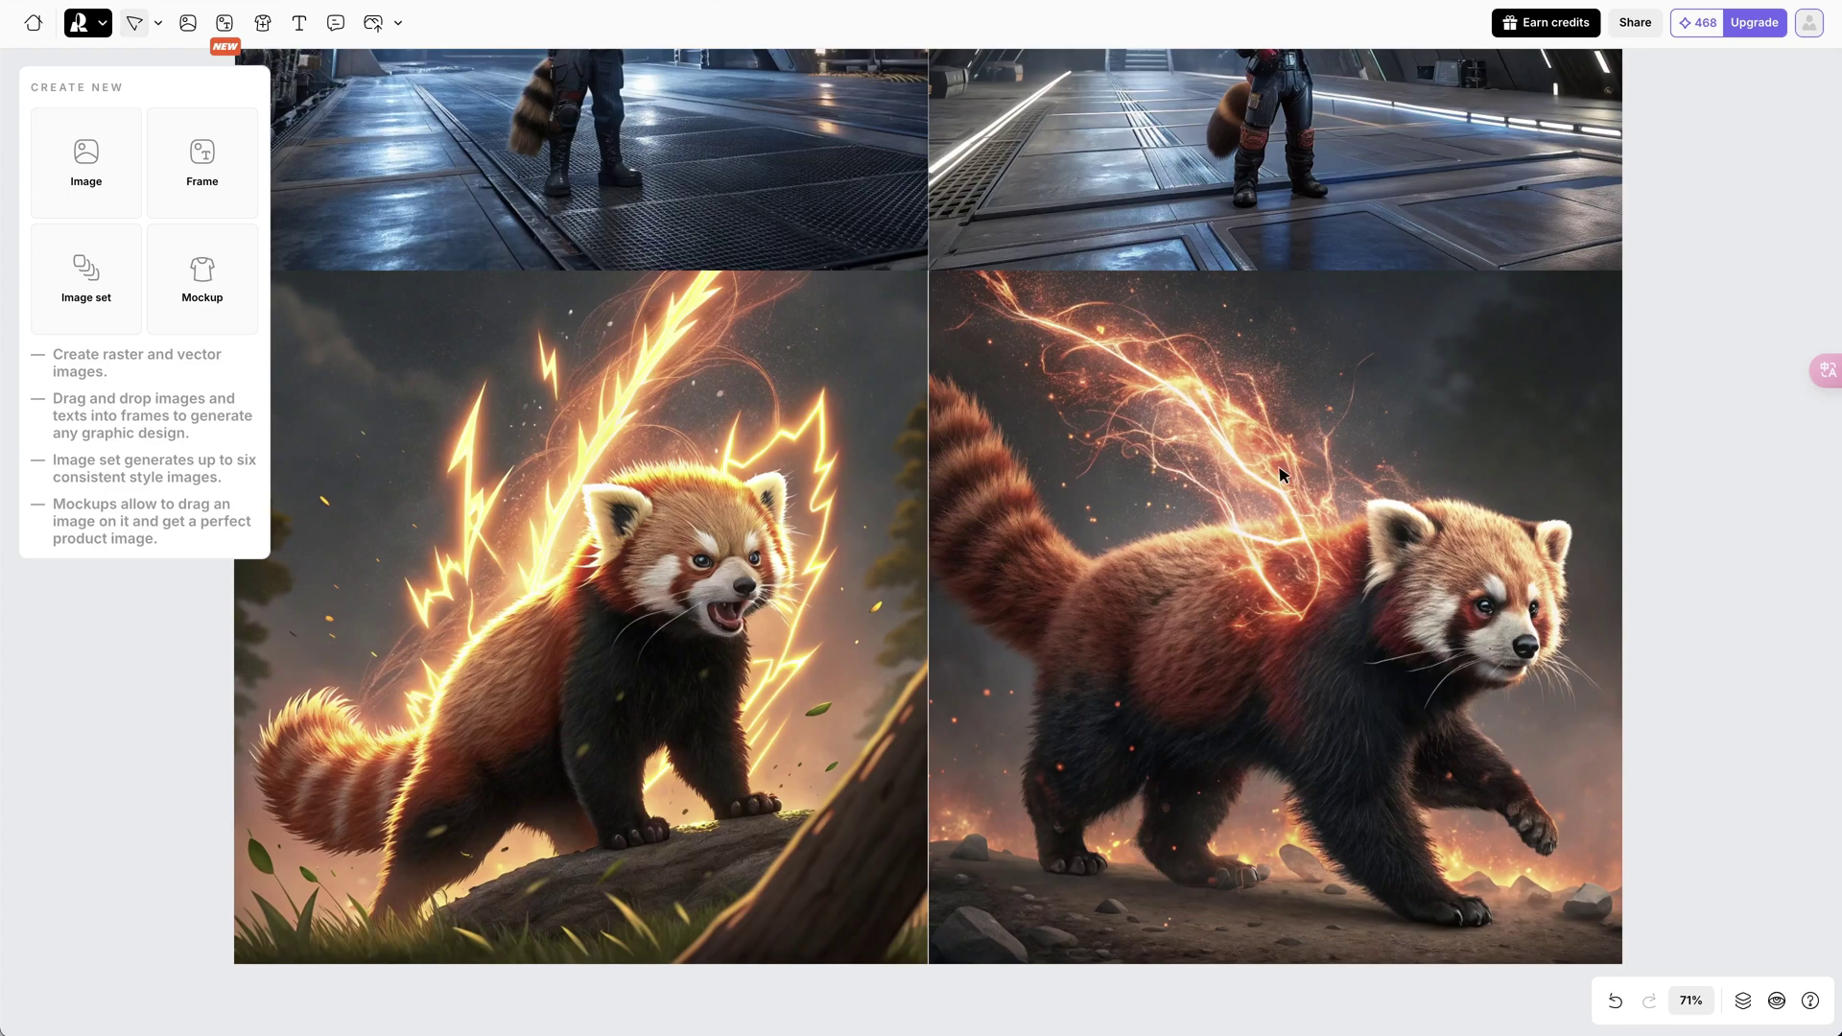
scroll(1280, 475, up, 4)
scroll(1077, 658, down, 4)
scroll(656, 427, up, 10)
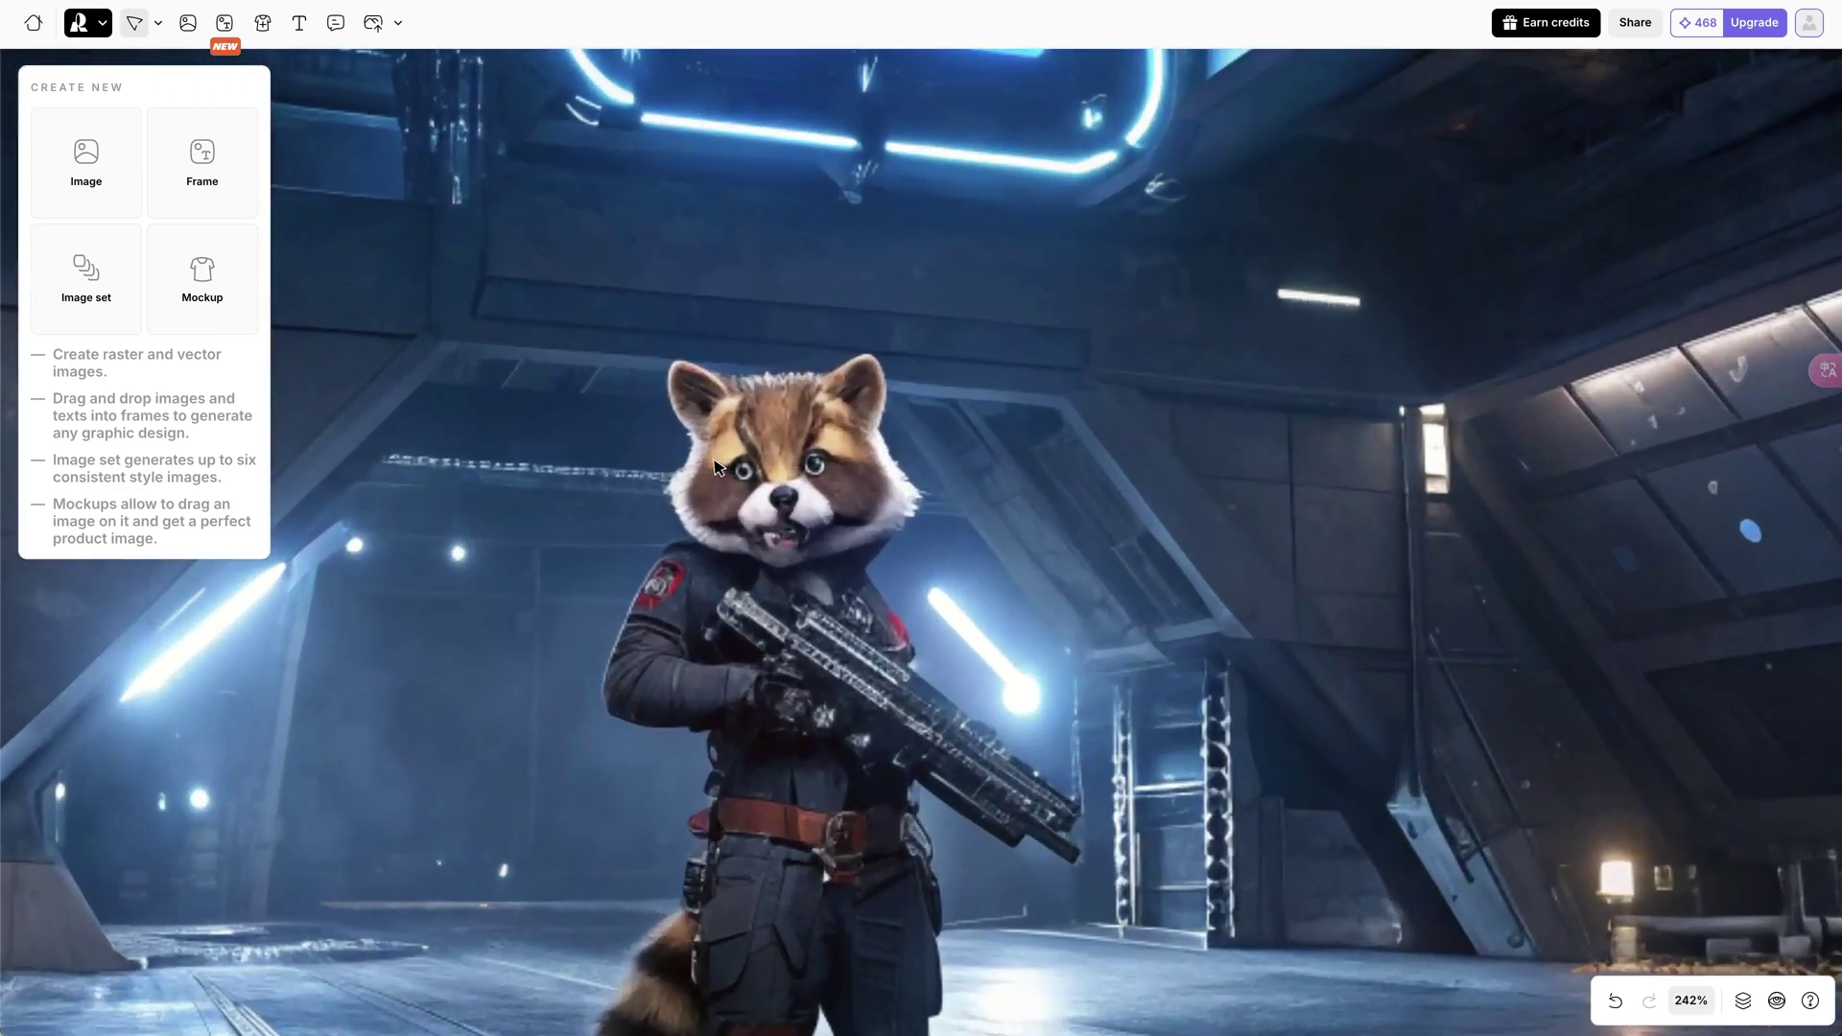
scroll(1457, 500, right, 15)
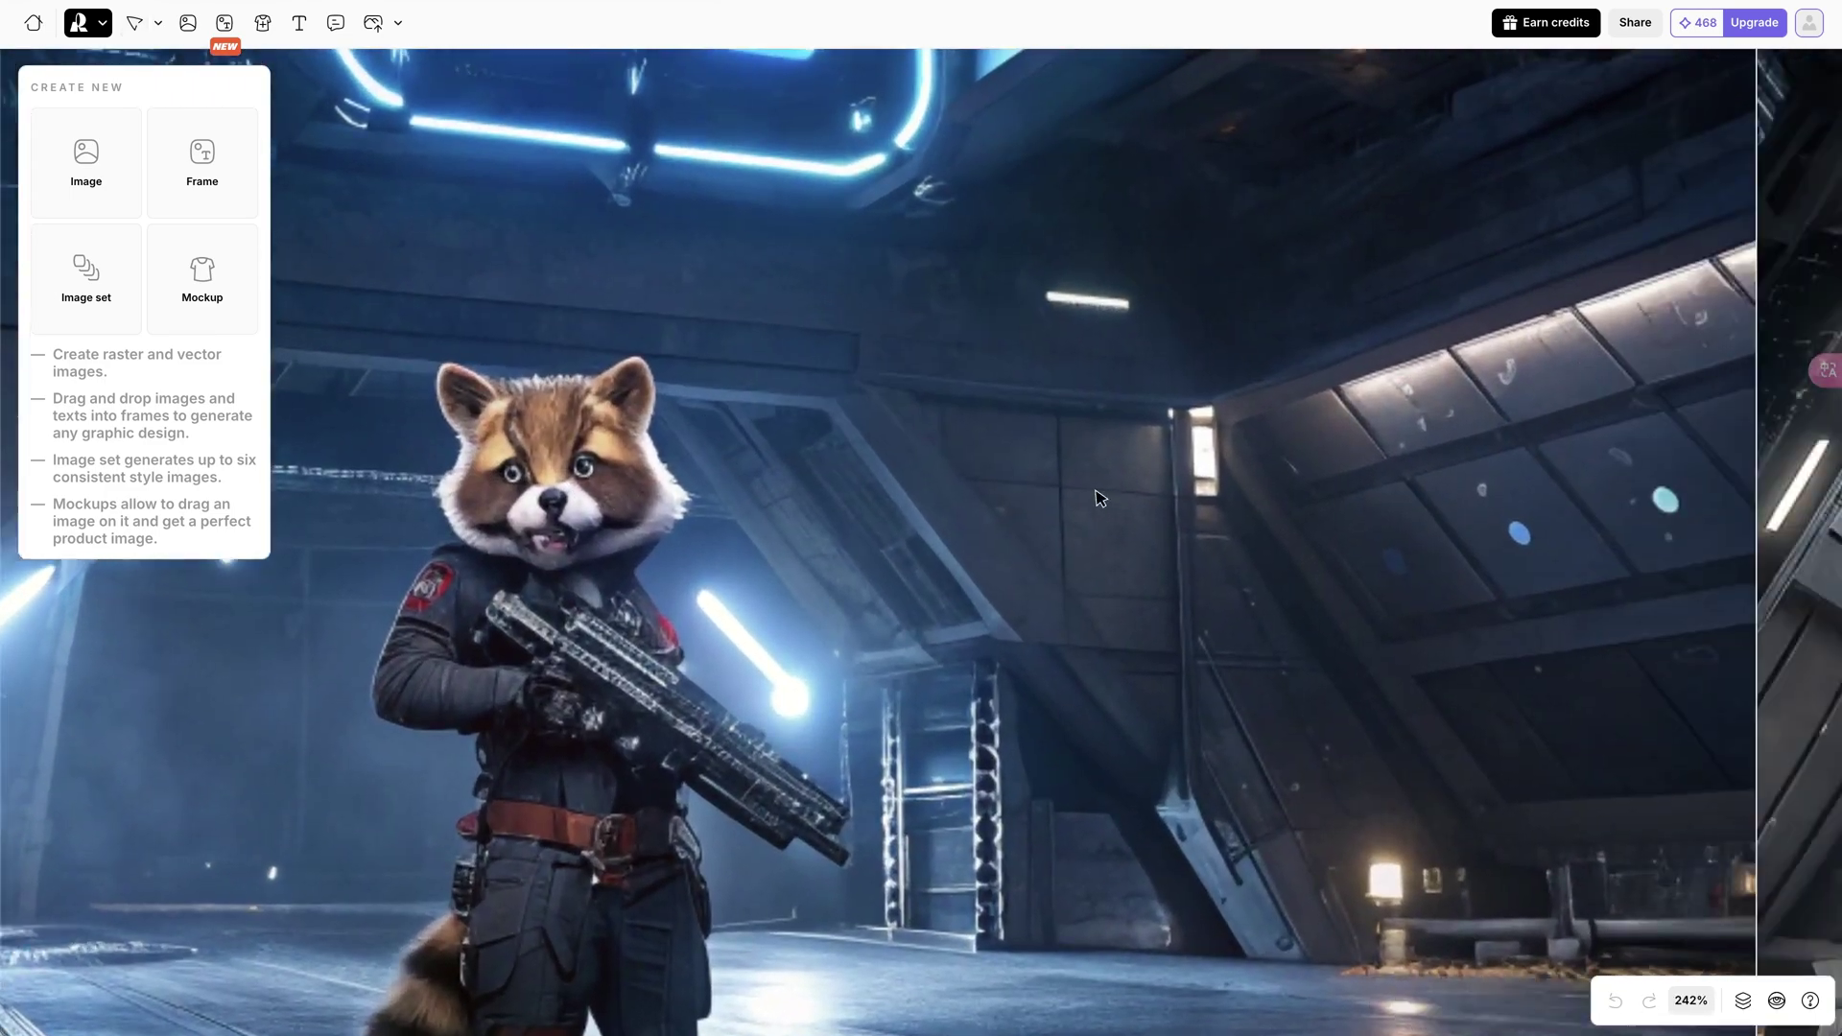
scroll(713, 470, right, 2)
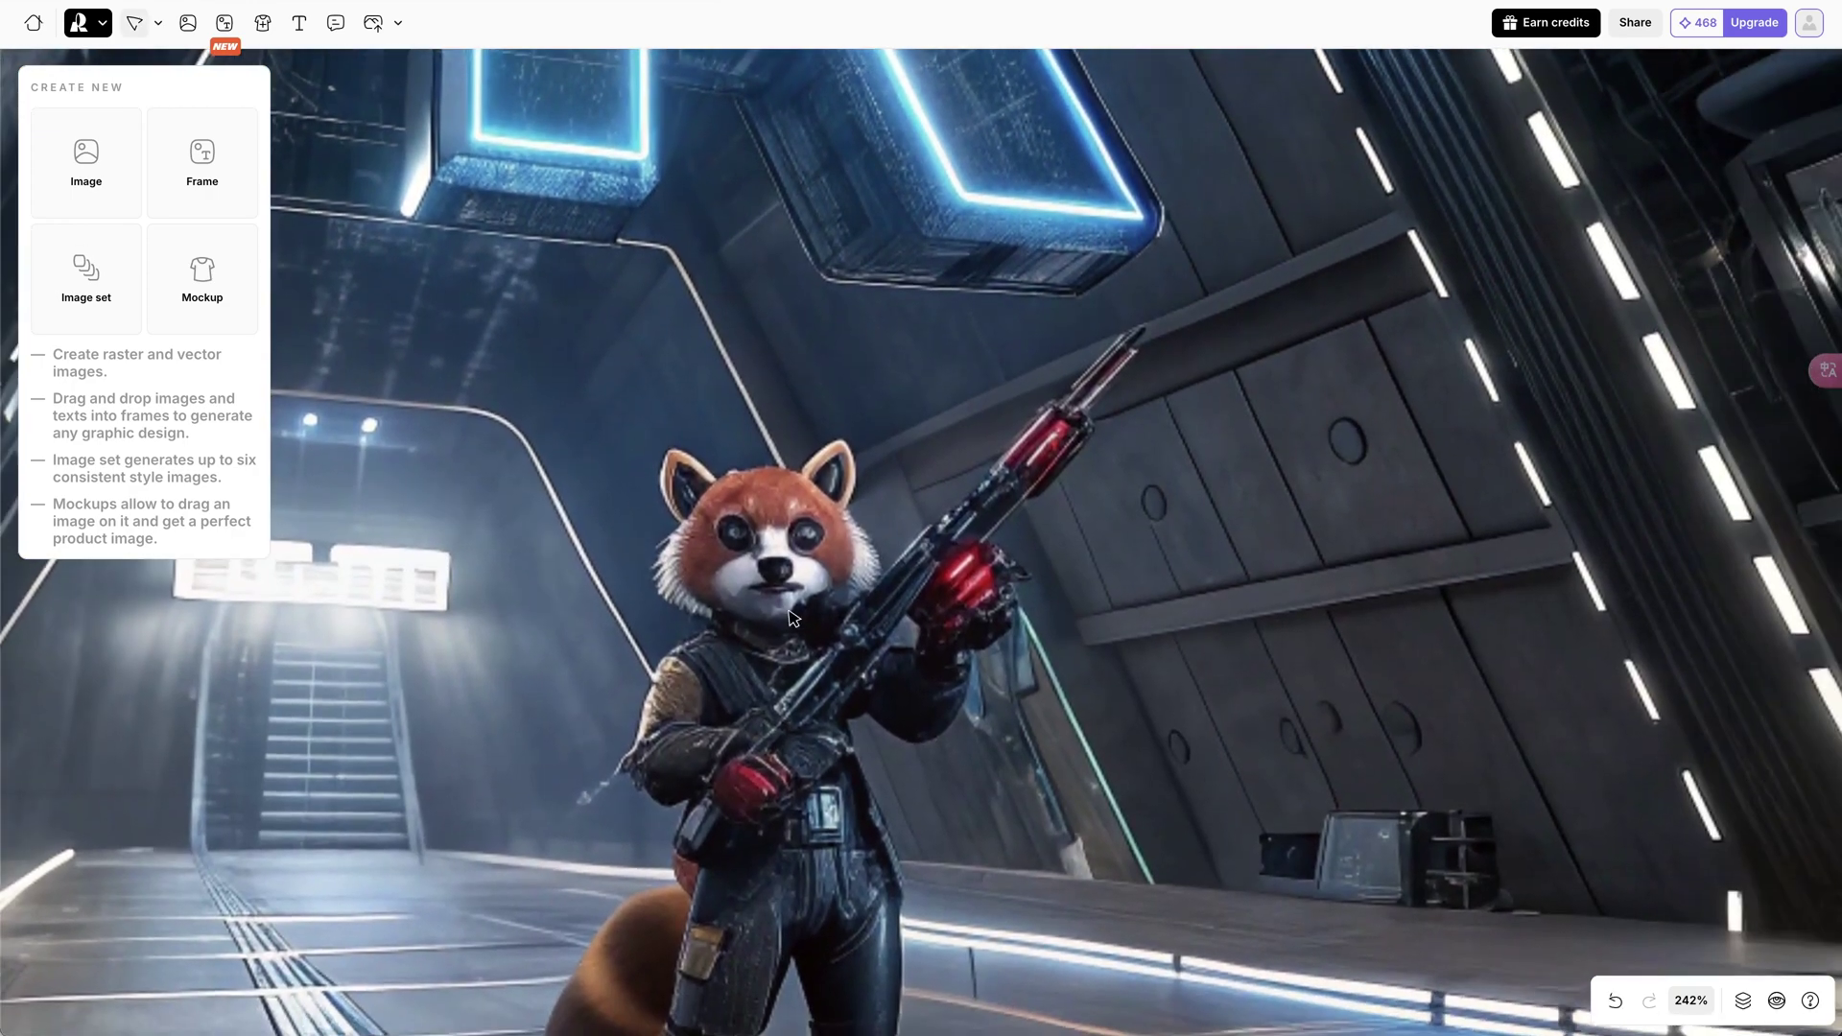
scroll(794, 566, up, 1)
scroll(831, 576, down, 3)
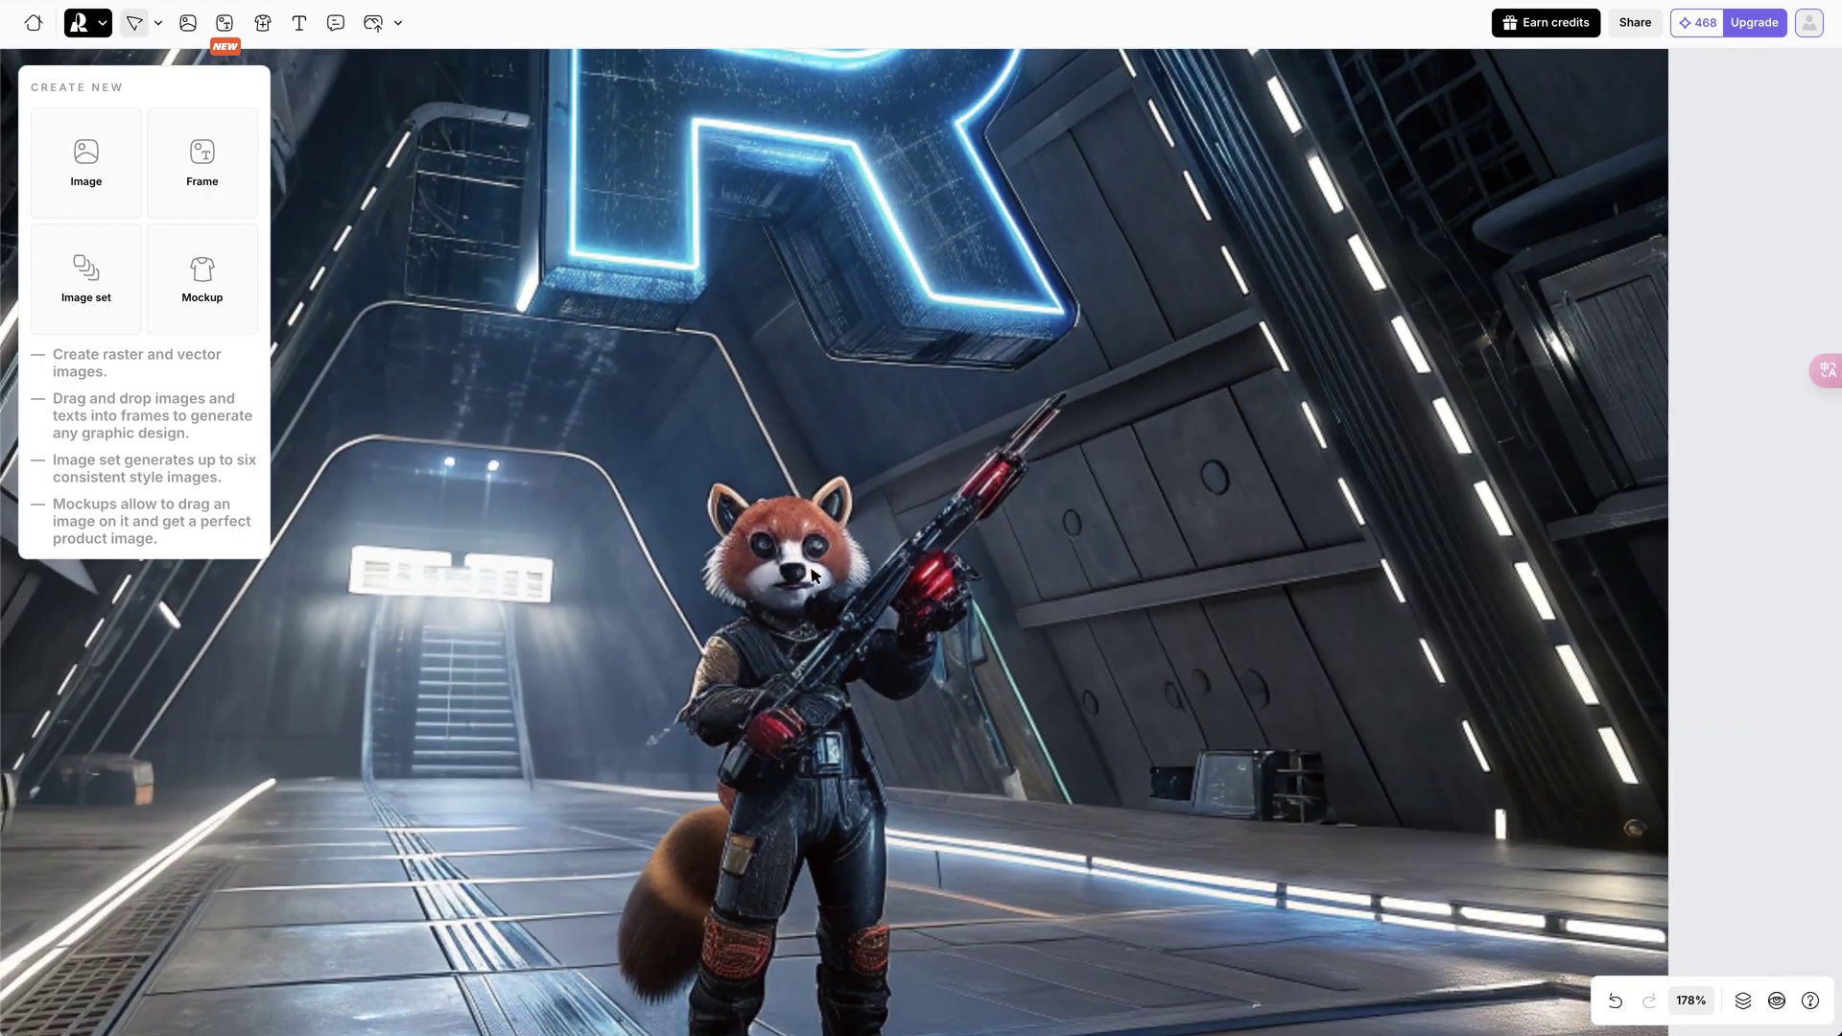
scroll(813, 579, up, 5)
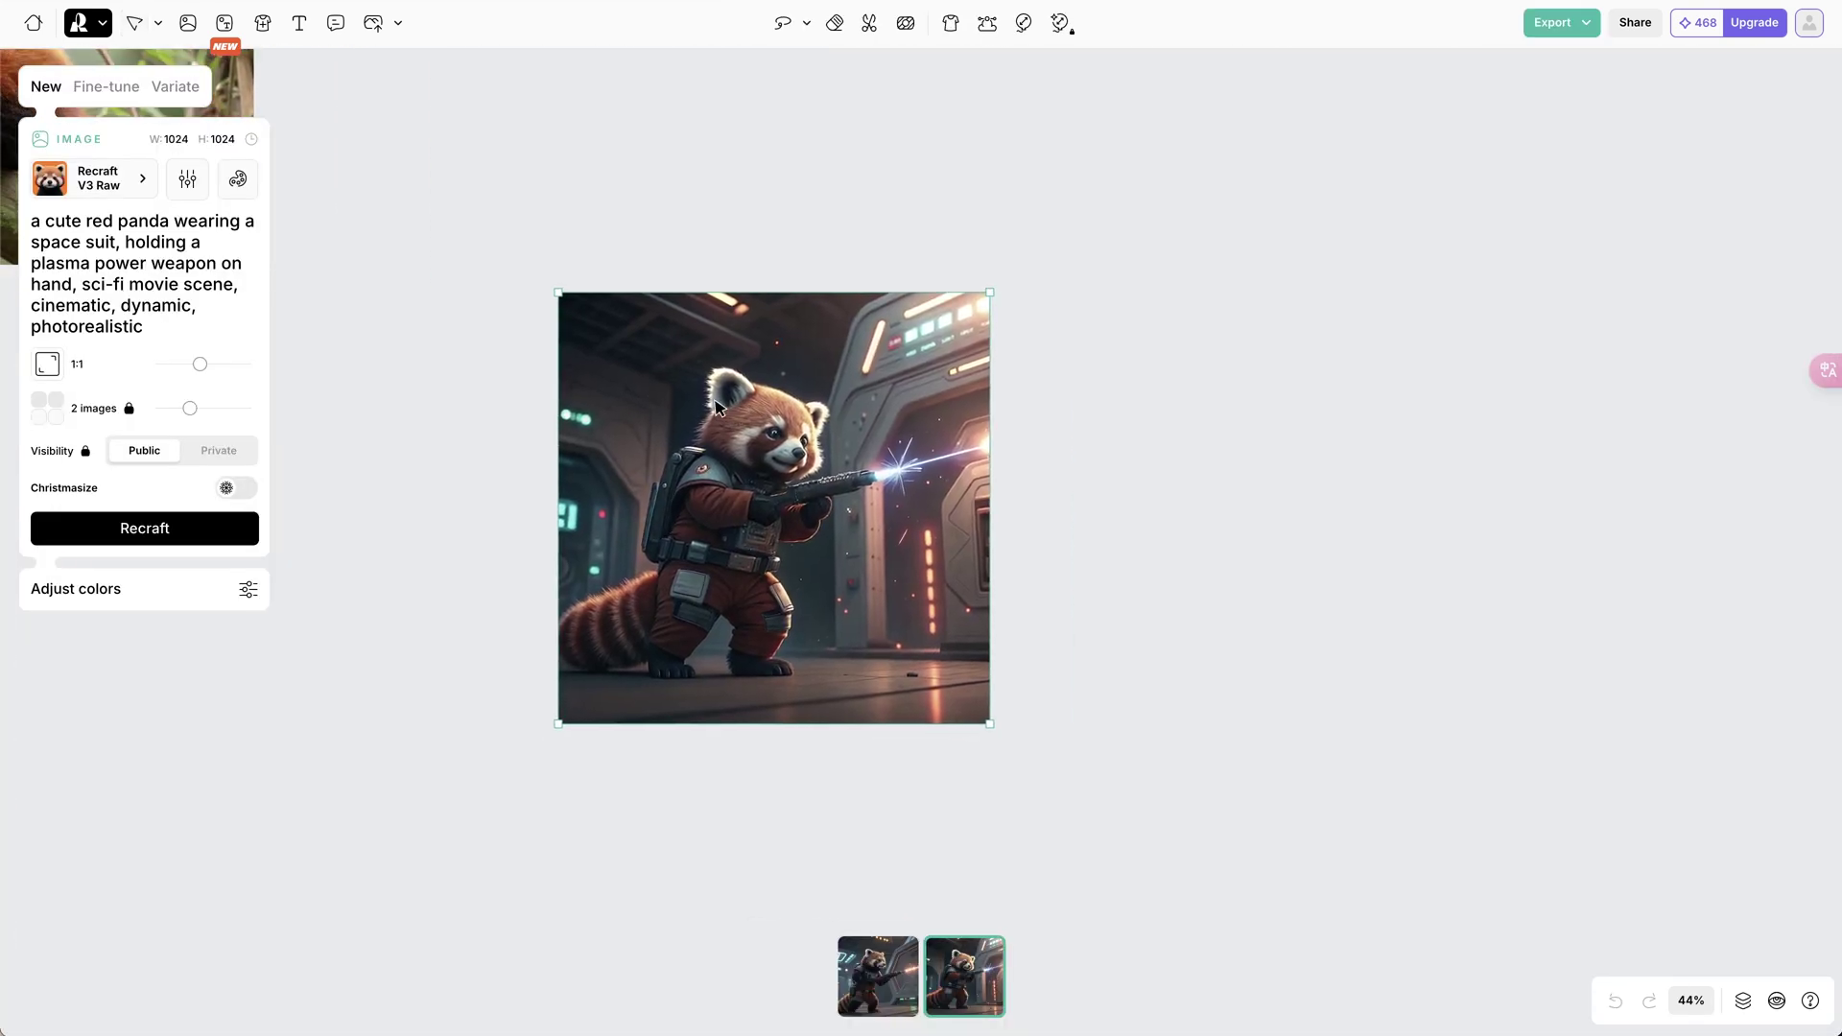
- Apply Clarity upscale to the image of the space-suit red panda firing a plasma weapon
click(1024, 24)
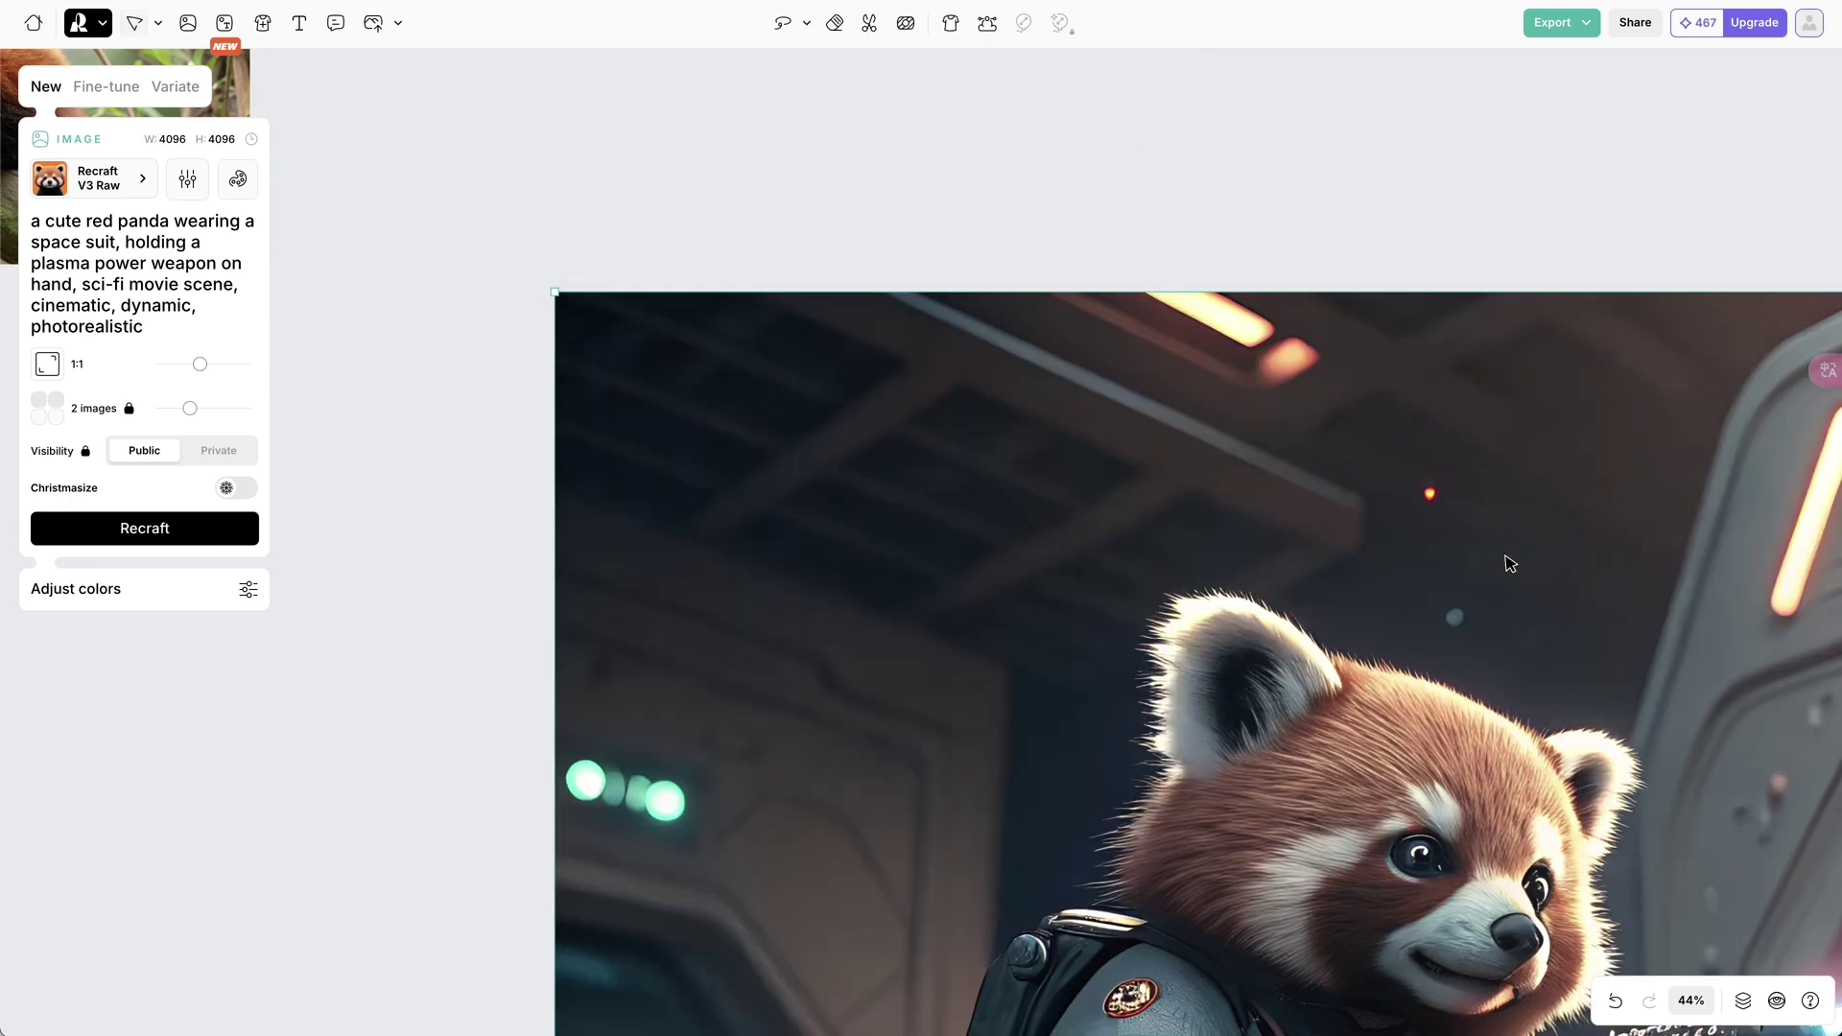
drag(1509, 564, 932, 93)
scroll(929, 404, left, 2)
scroll(929, 404, down, 1)
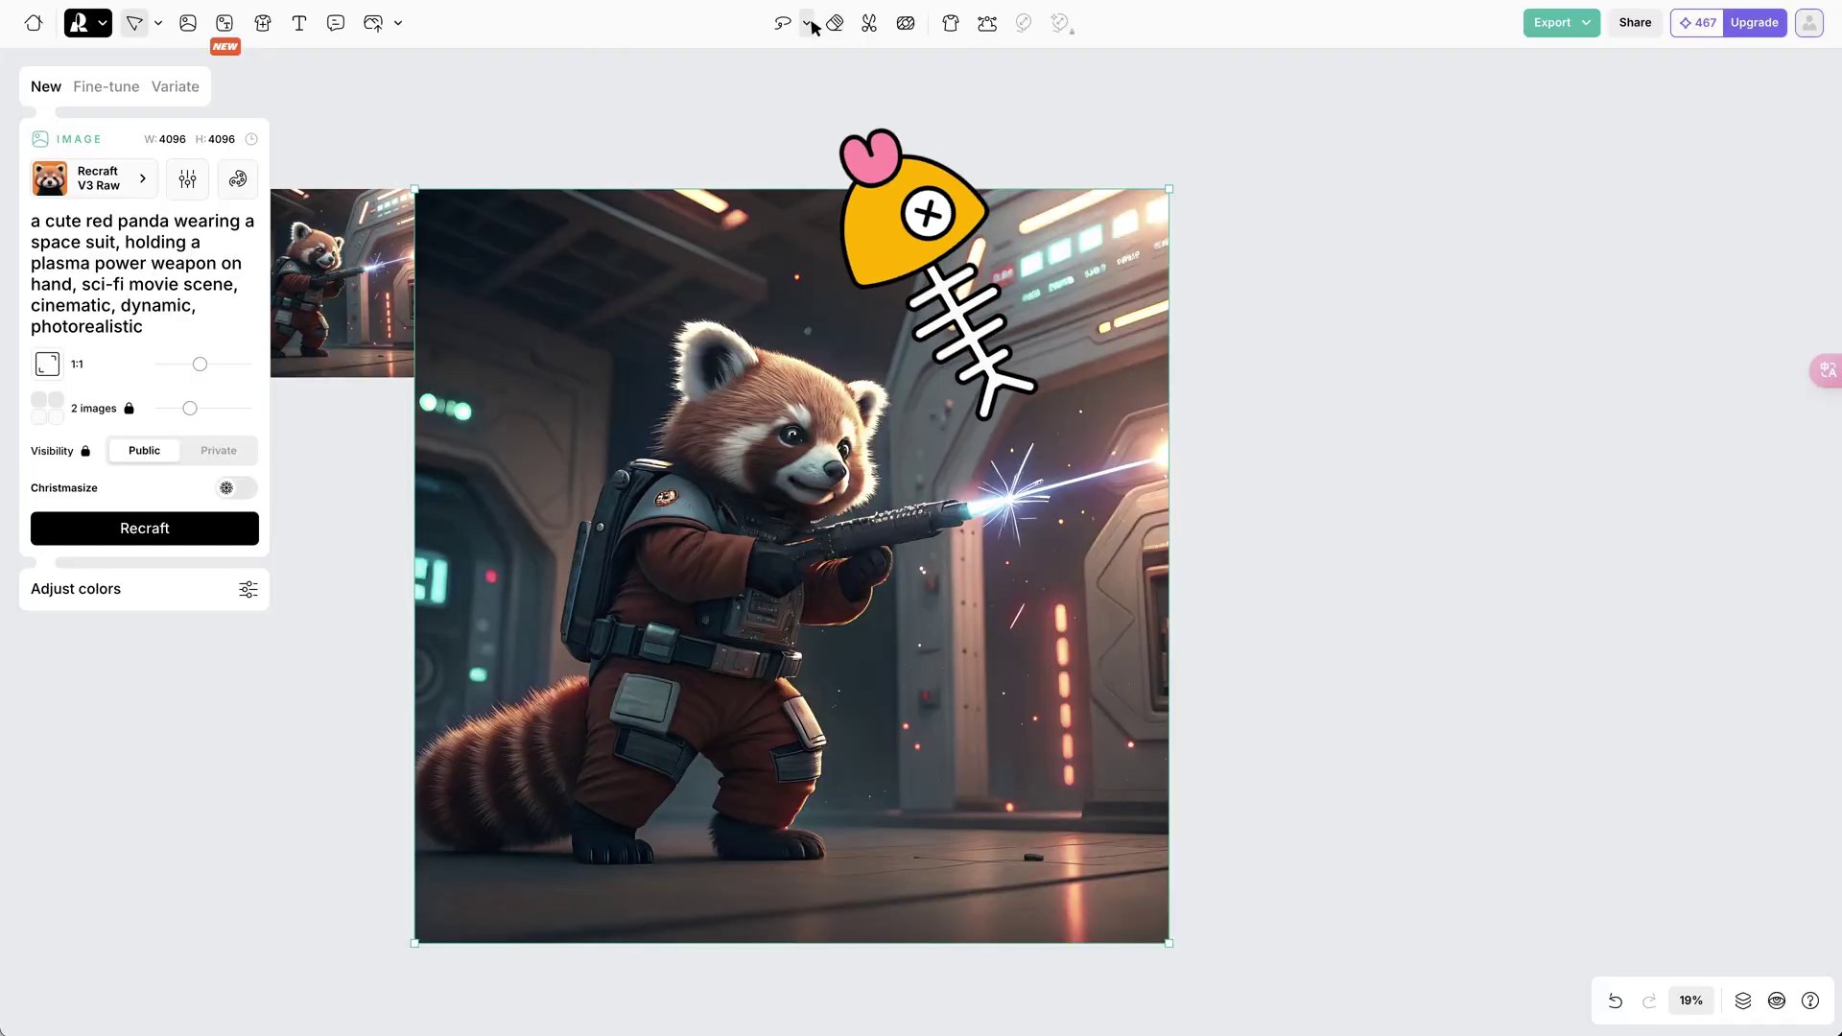
- Select the plasma blast in front of the weapon with Modify area, regenerate that area and view a resulting version
click(807, 22)
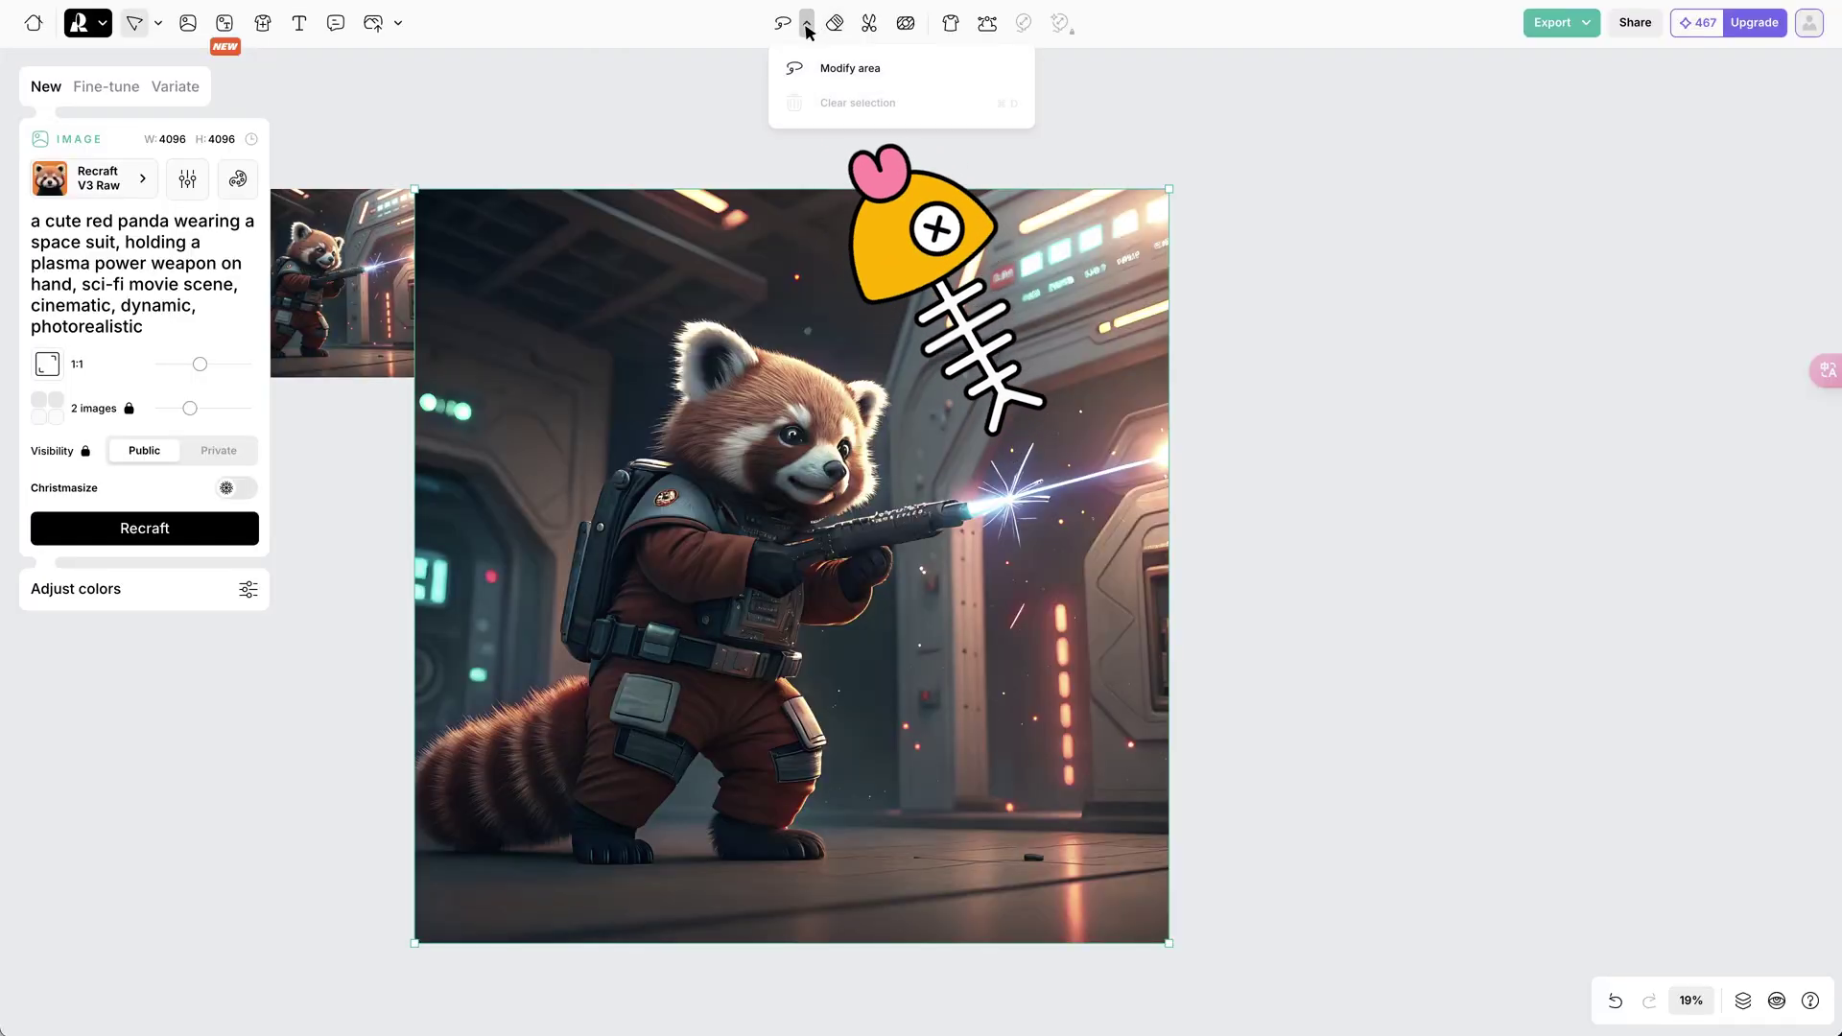
click(849, 69)
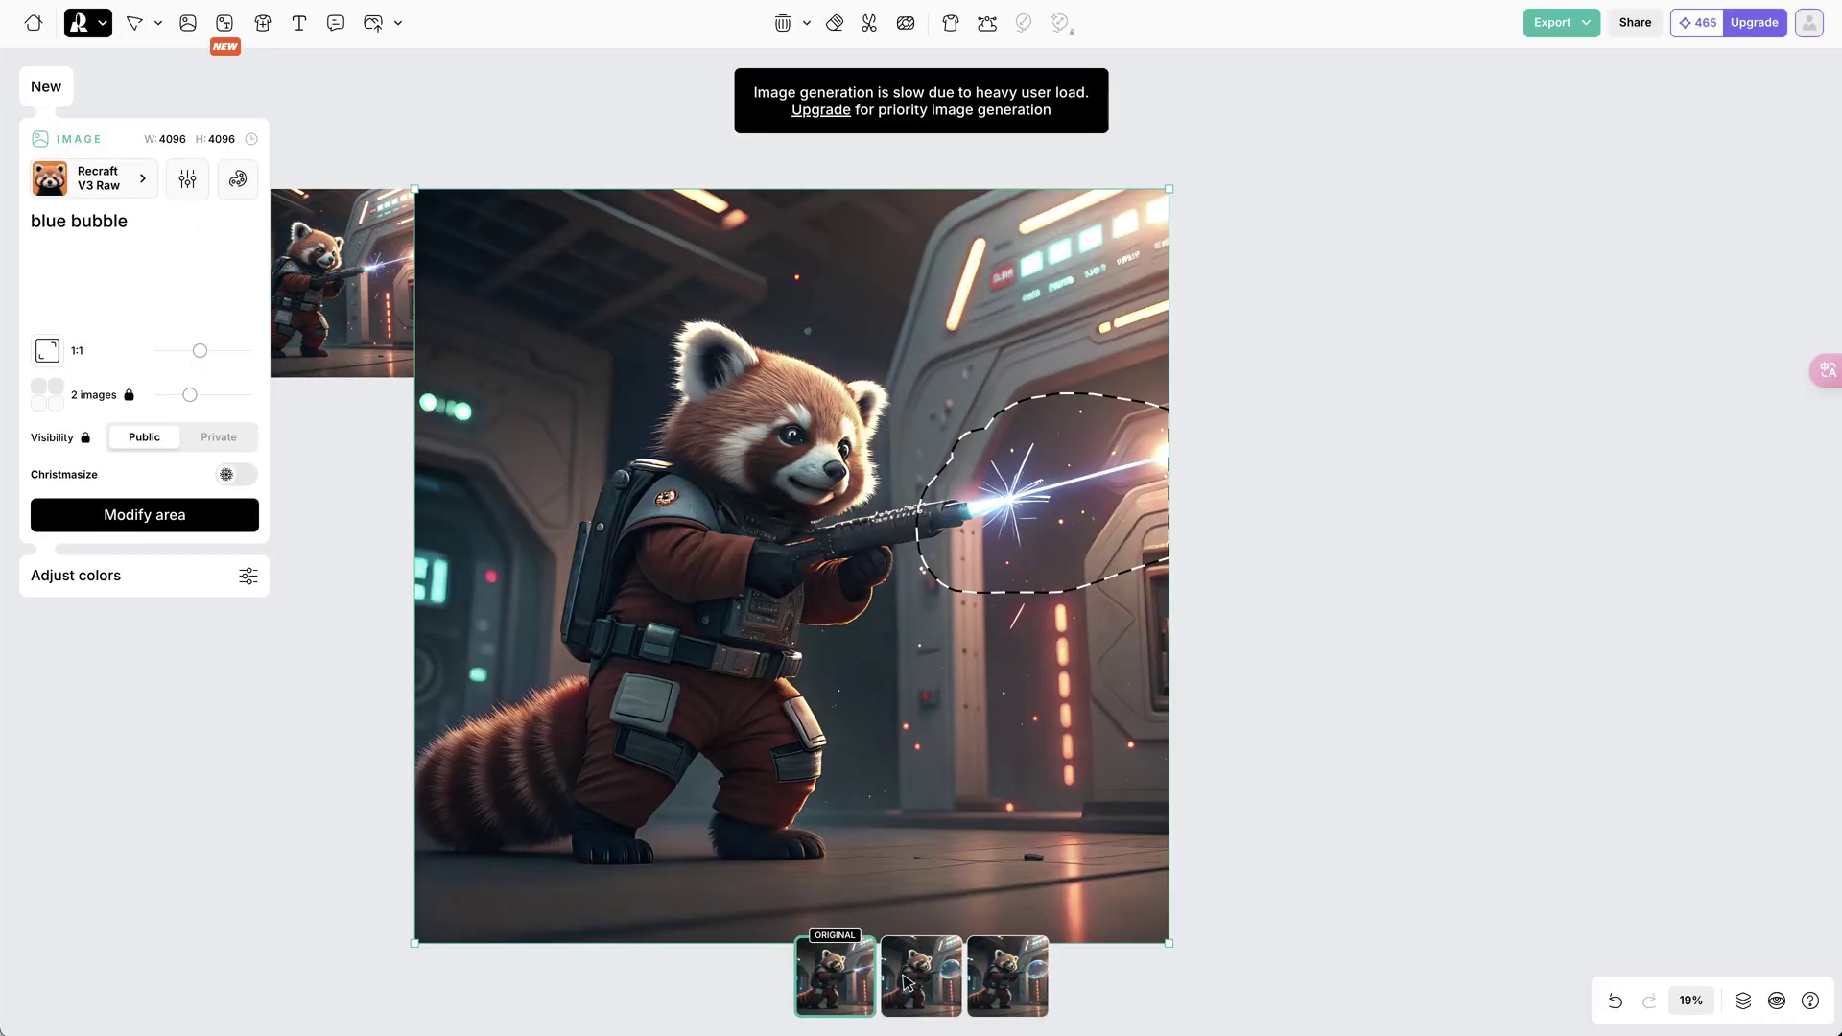
click(912, 983)
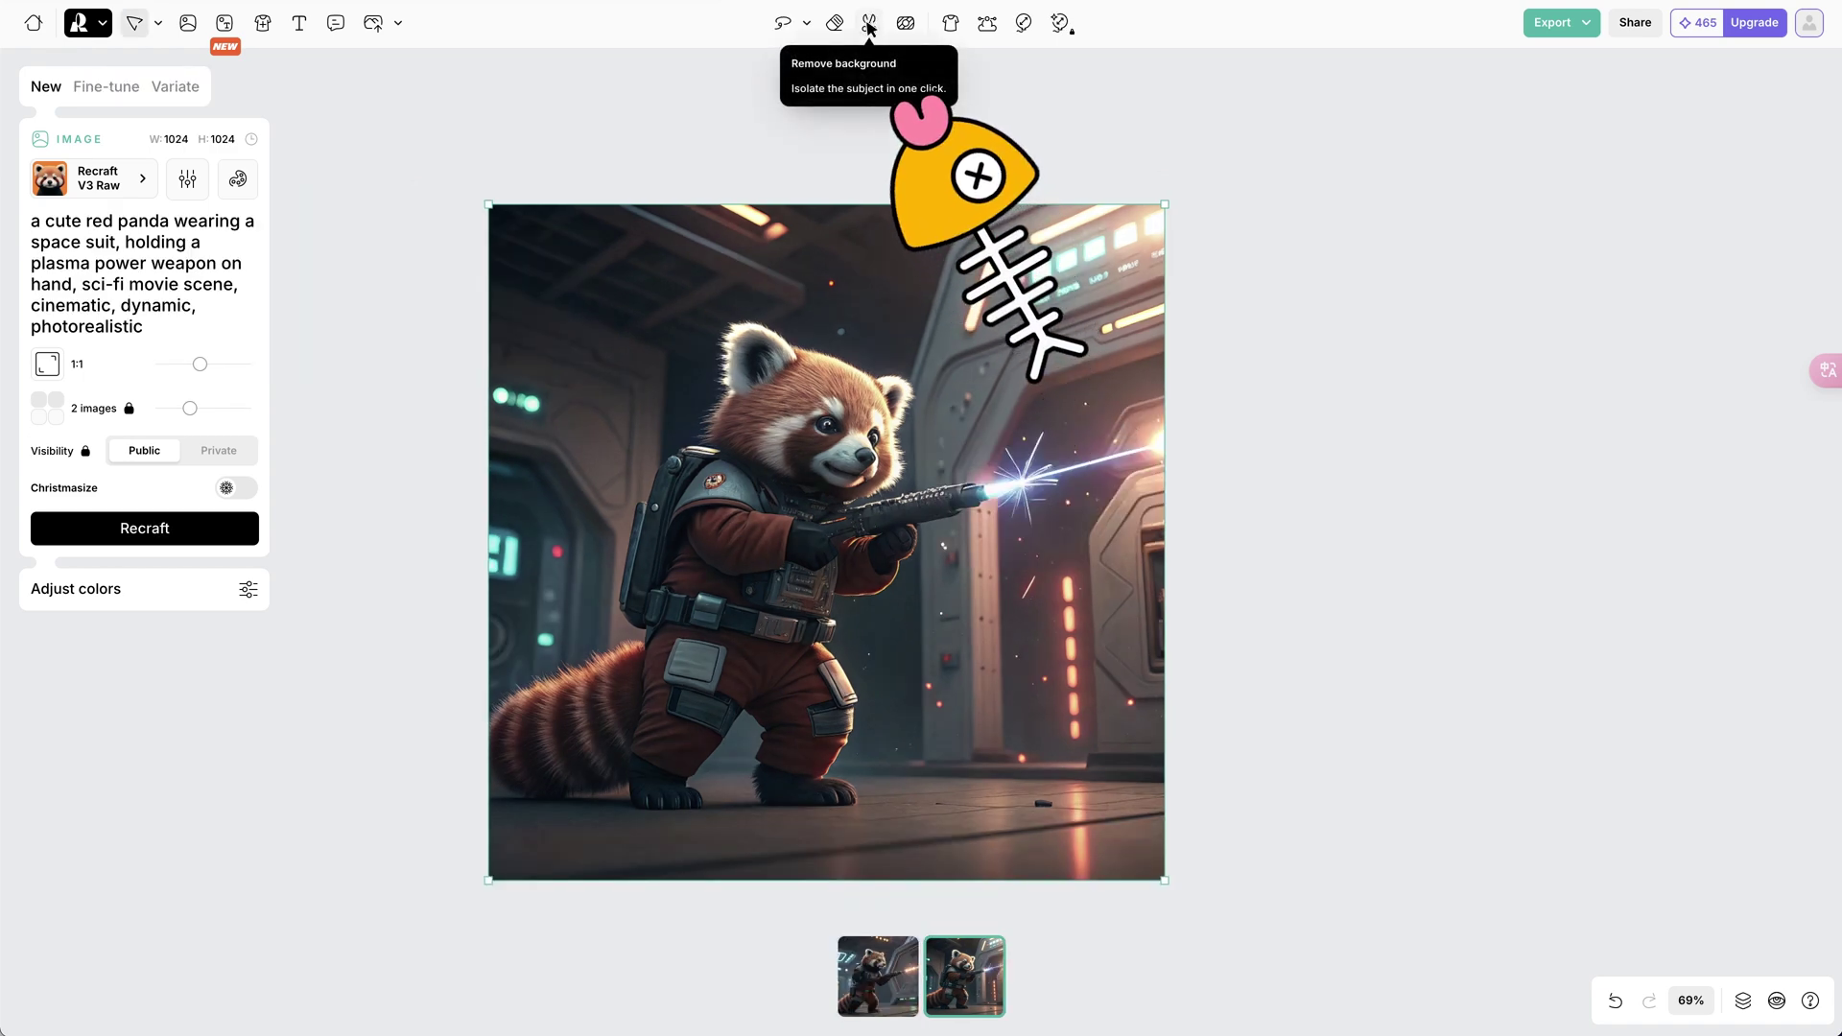
- Remove the background of the space-suit red panda image, generate "a vast space background" for it and choose the last version
click(869, 23)
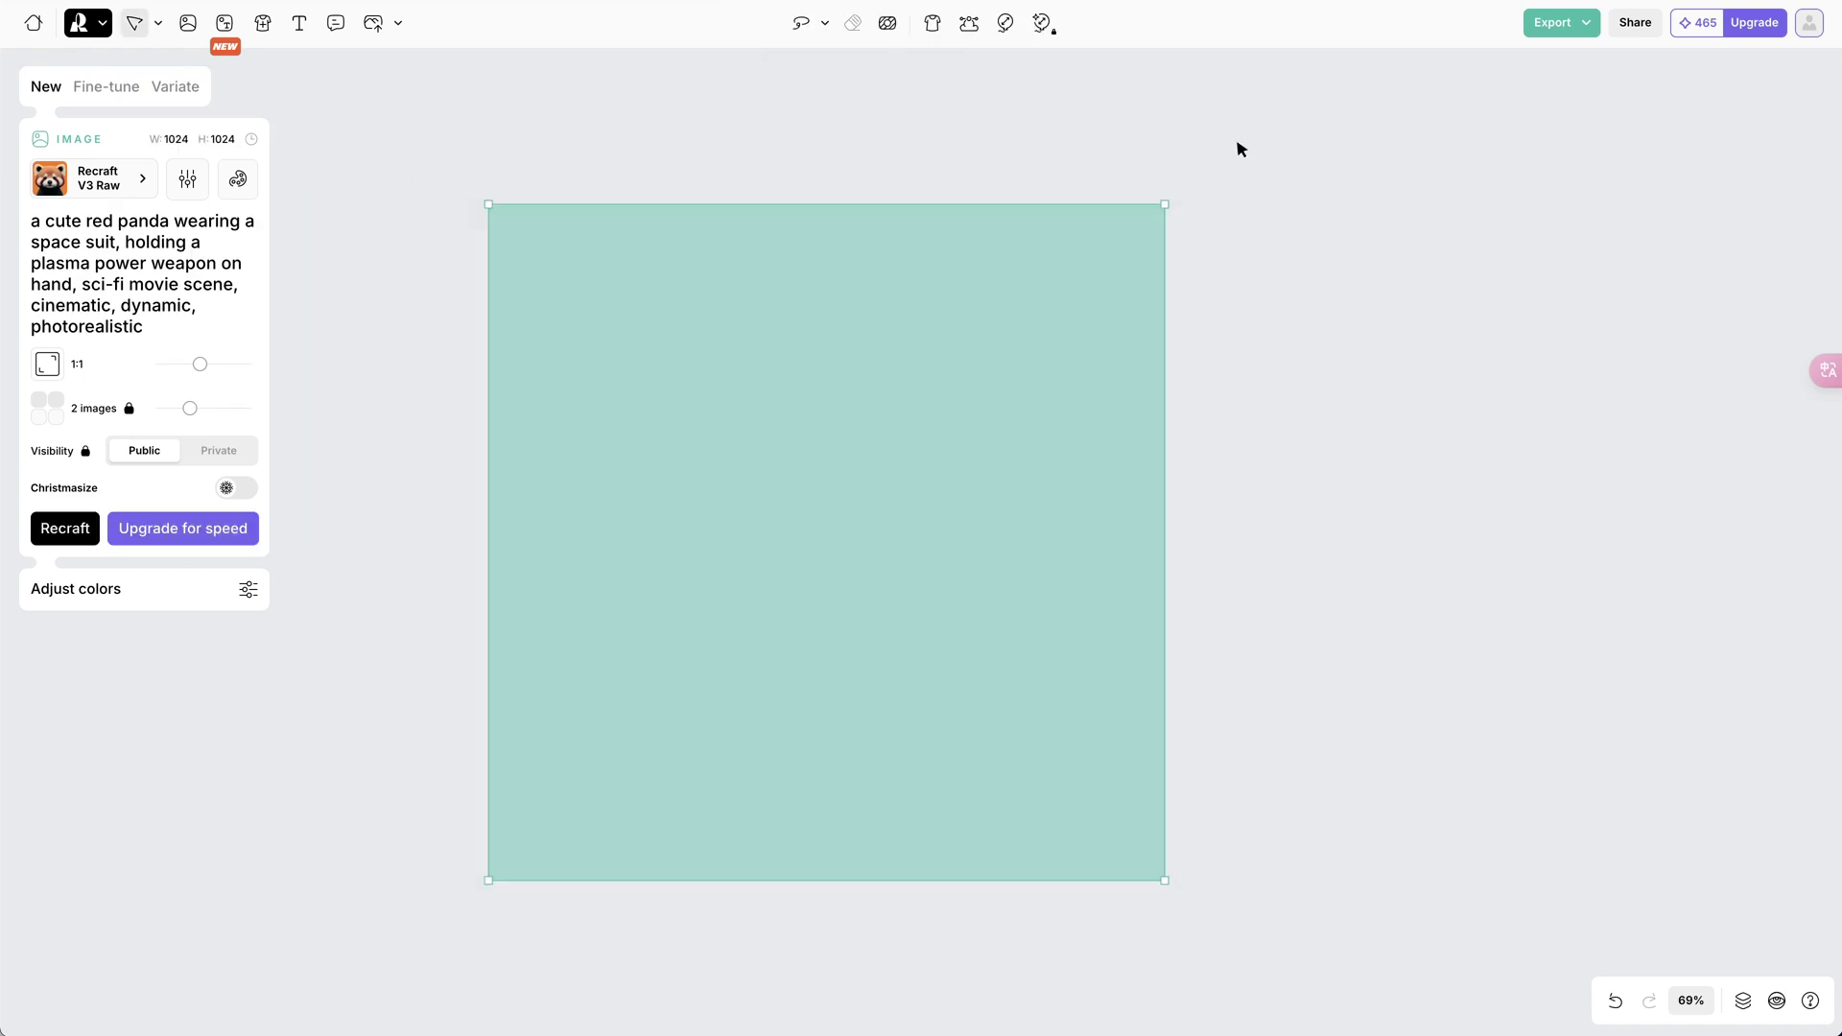
click(885, 22)
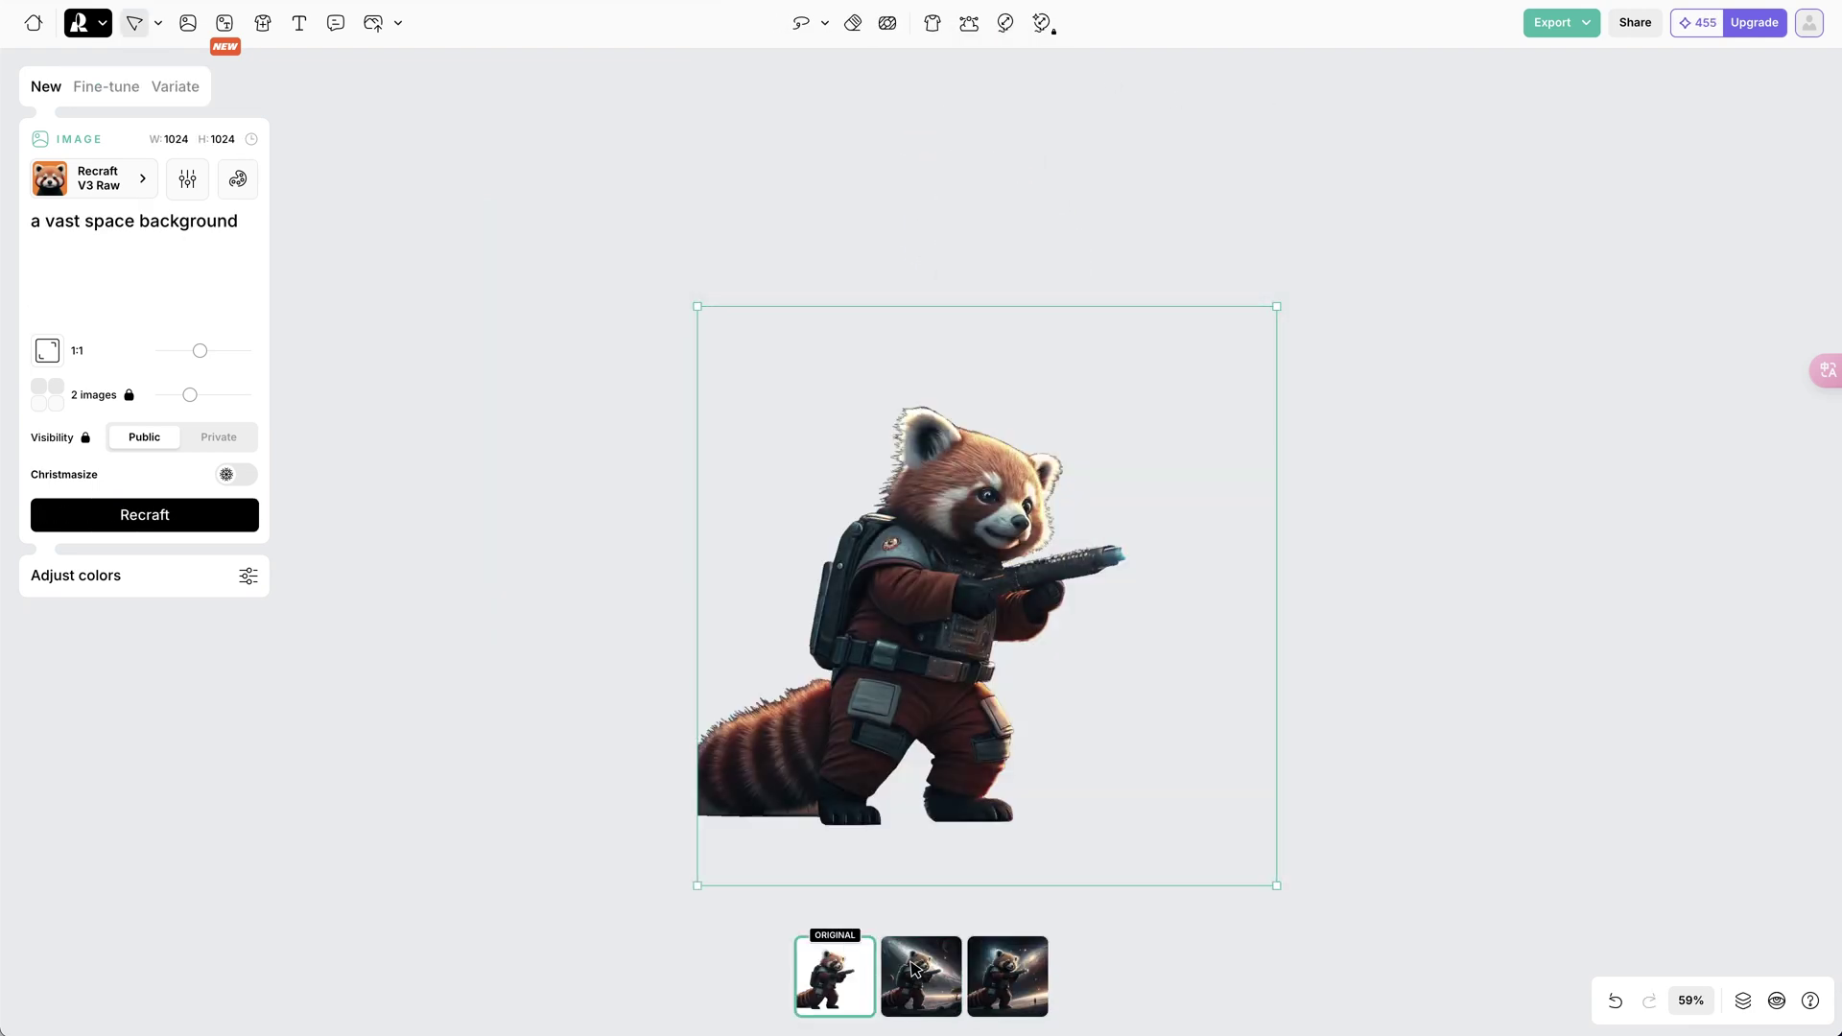
click(999, 979)
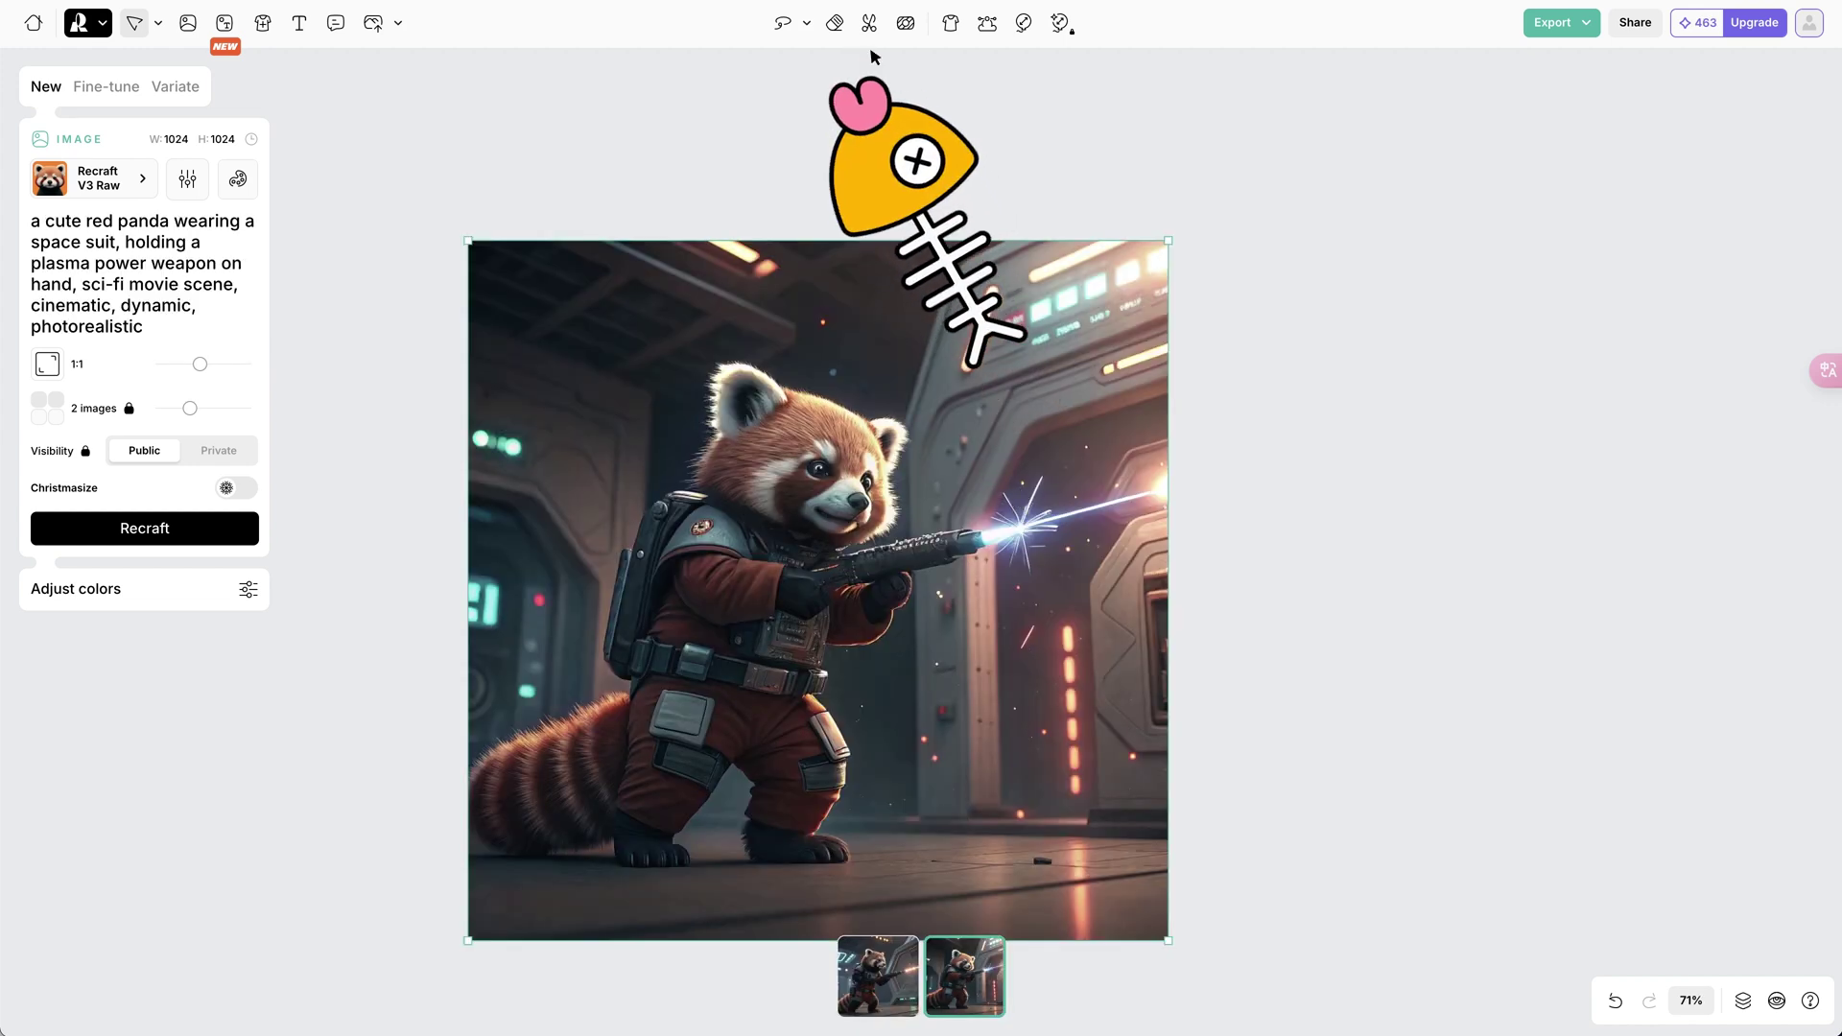
- Erase the plasma flare and beam at the weapon's muzzle in the space-suit red panda image
click(835, 22)
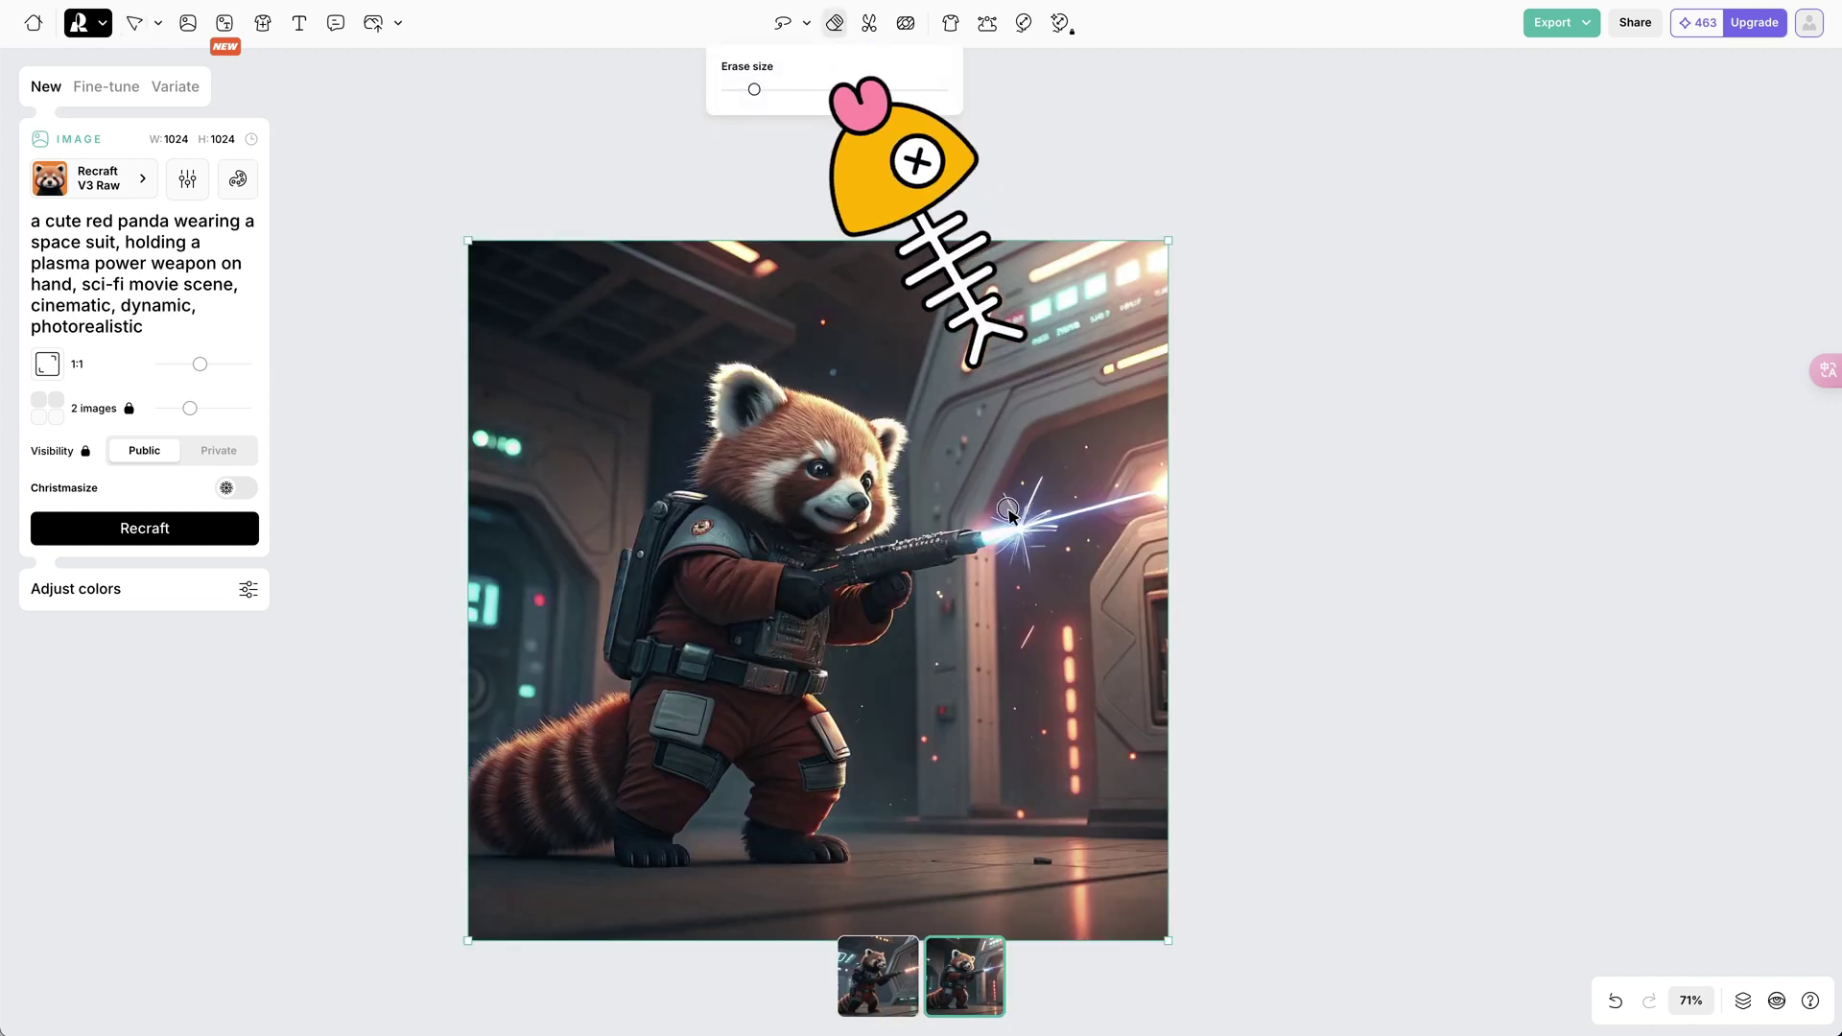
drag(1009, 515, 1018, 511)
drag(1135, 498, 1135, 498)
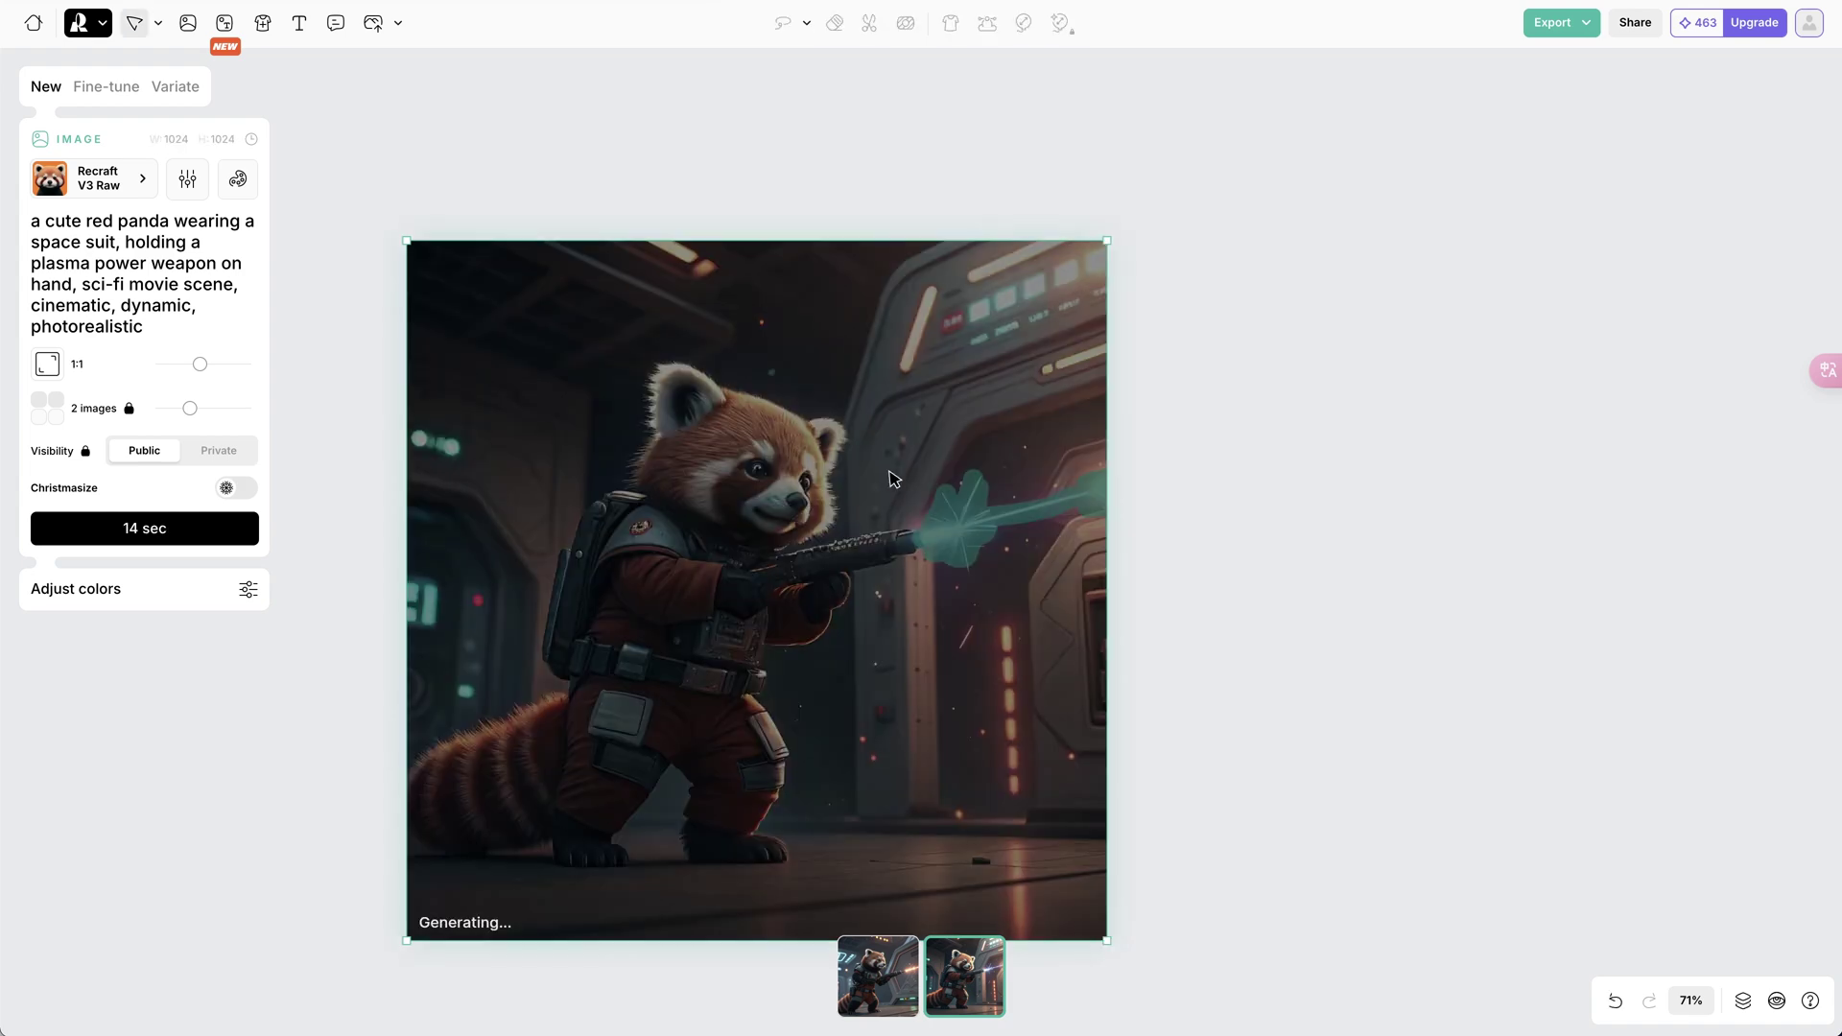
scroll(1046, 489, up, 5)
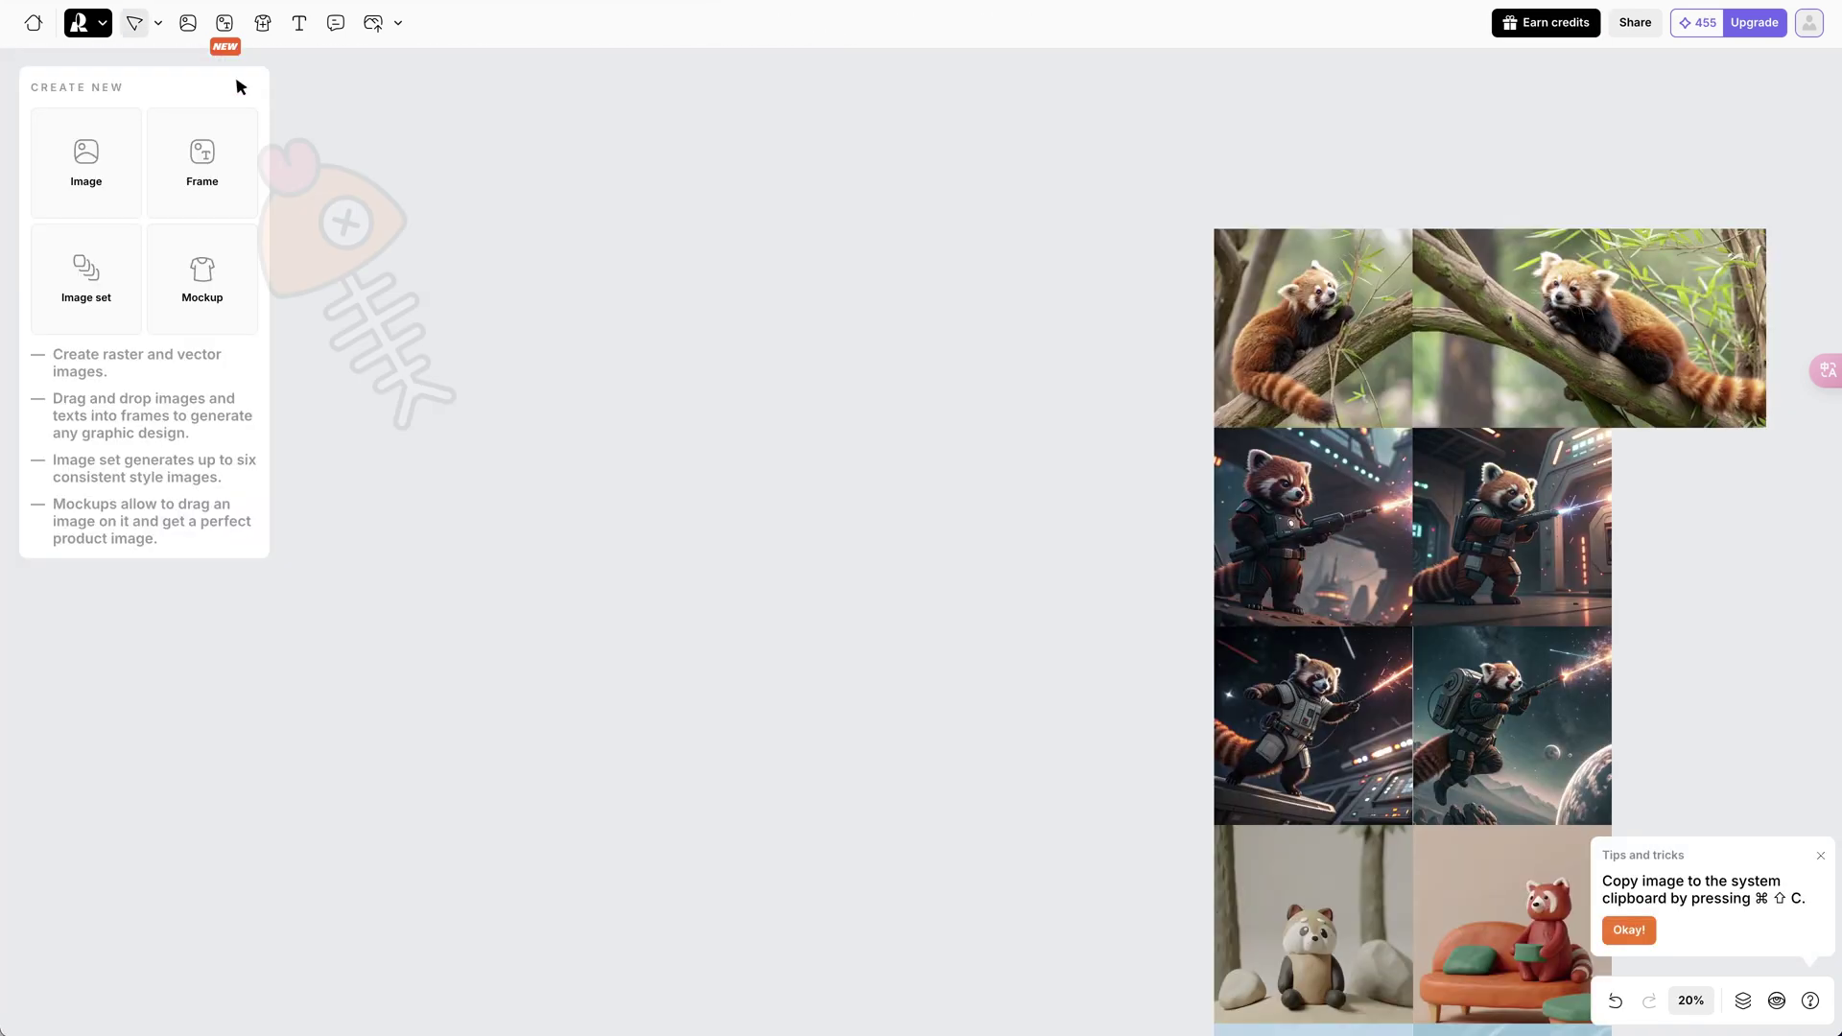
- Draw a frame of about 3647 × 2117 beside the images and fit the leaping space-suit red panda image into its left part
click(224, 22)
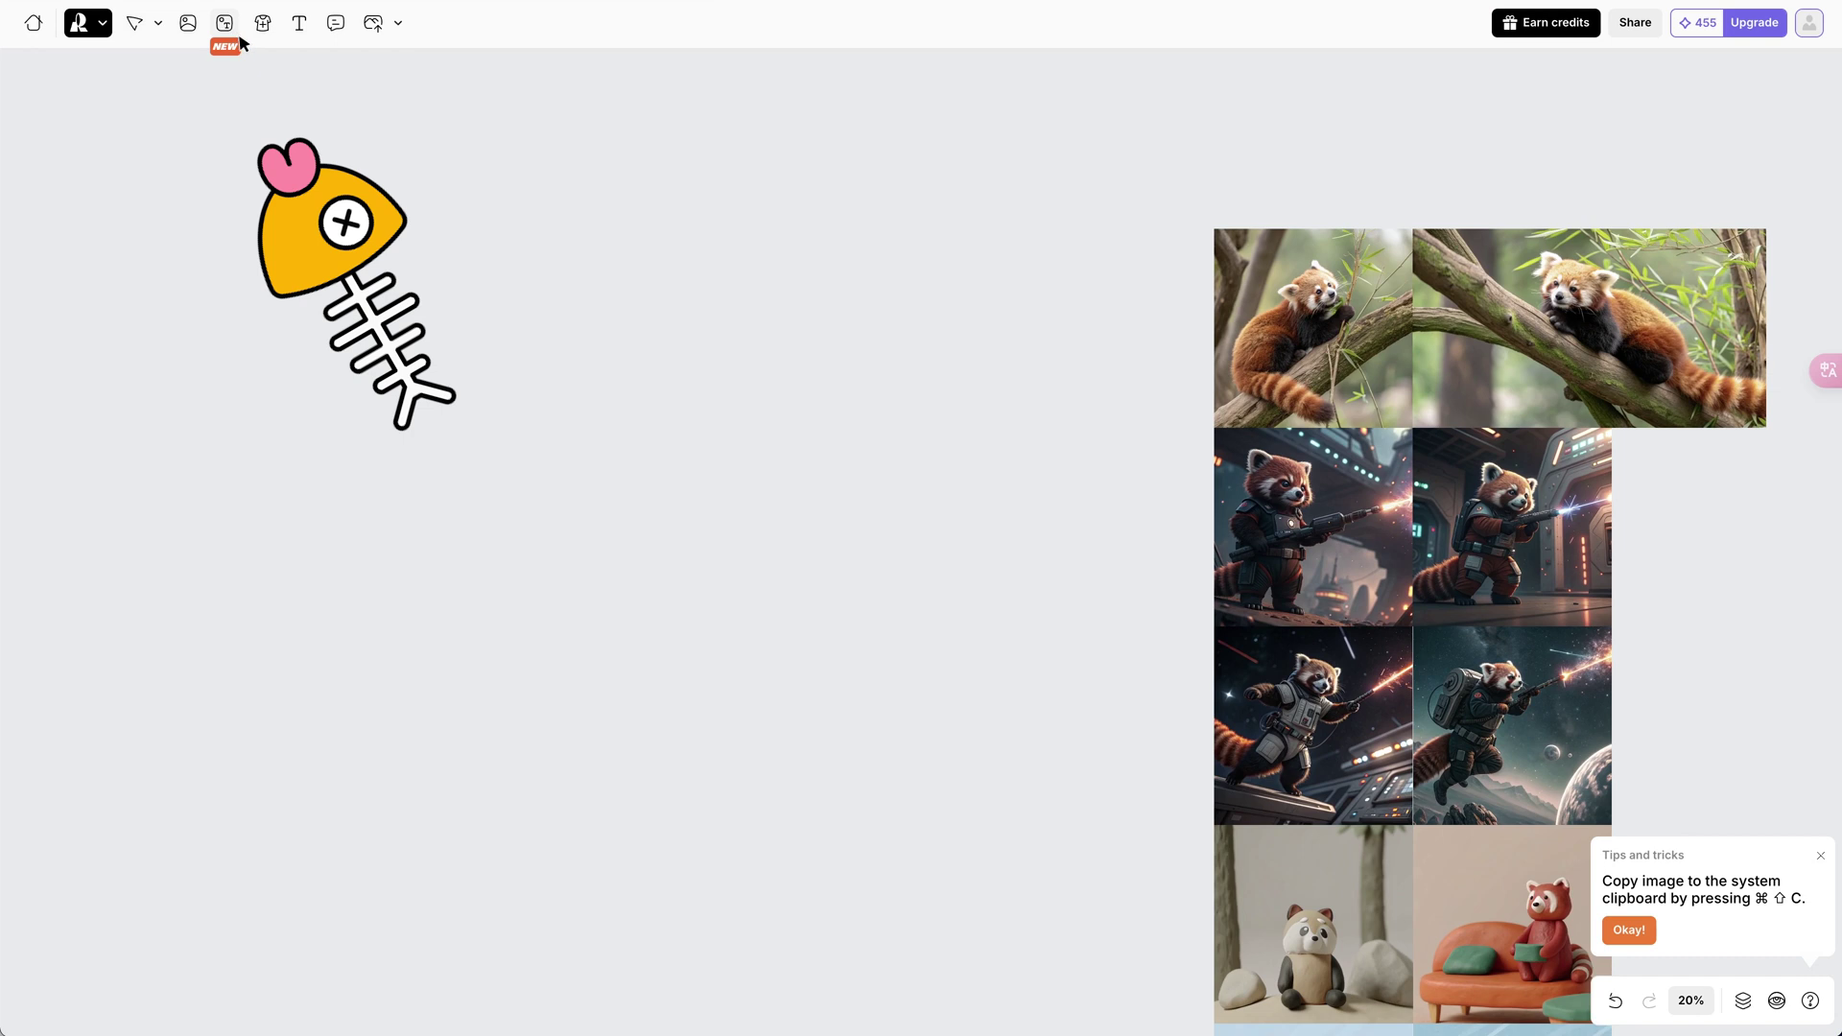
drag(358, 183, 1067, 597)
drag(1308, 698, 514, 466)
drag(620, 394, 574, 393)
drag(662, 289, 707, 183)
- Add the text "Power" to the frame, enlarge it to size 511 and place it across the image's right edge
key(t)
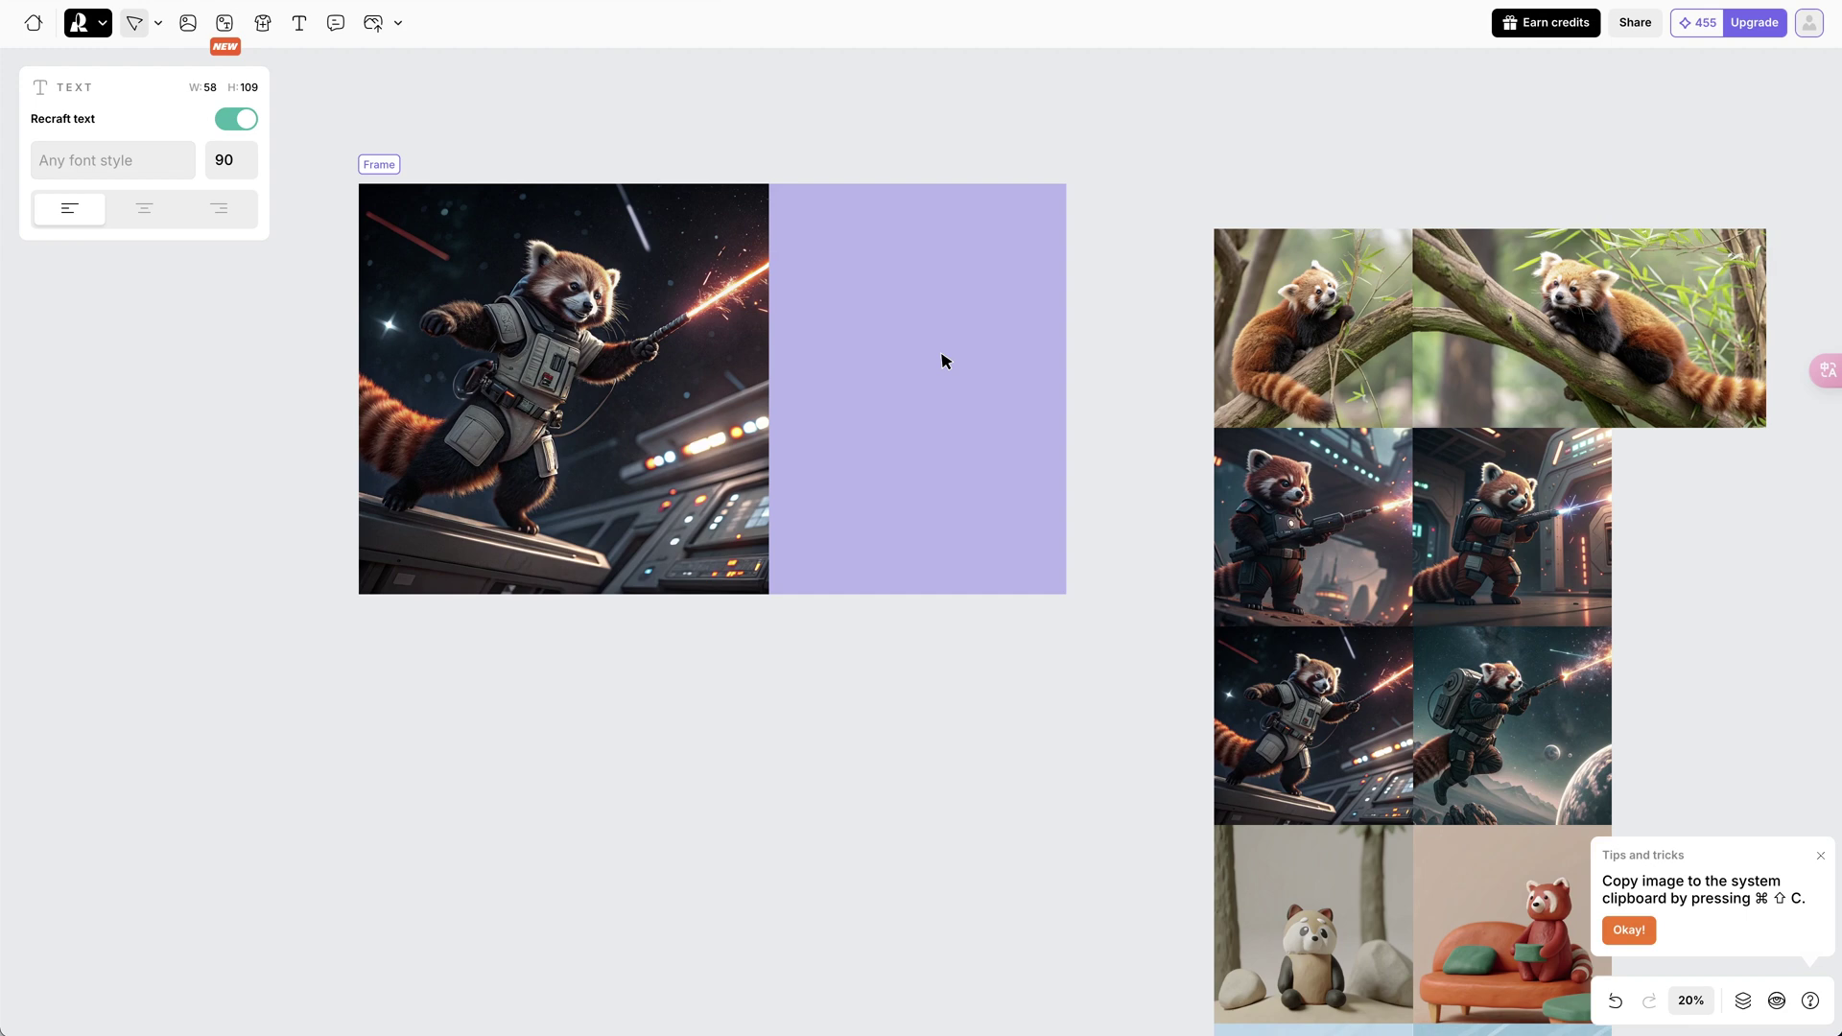
click(775, 381)
click(750, 374)
drag(776, 379, 1018, 478)
drag(864, 403, 851, 353)
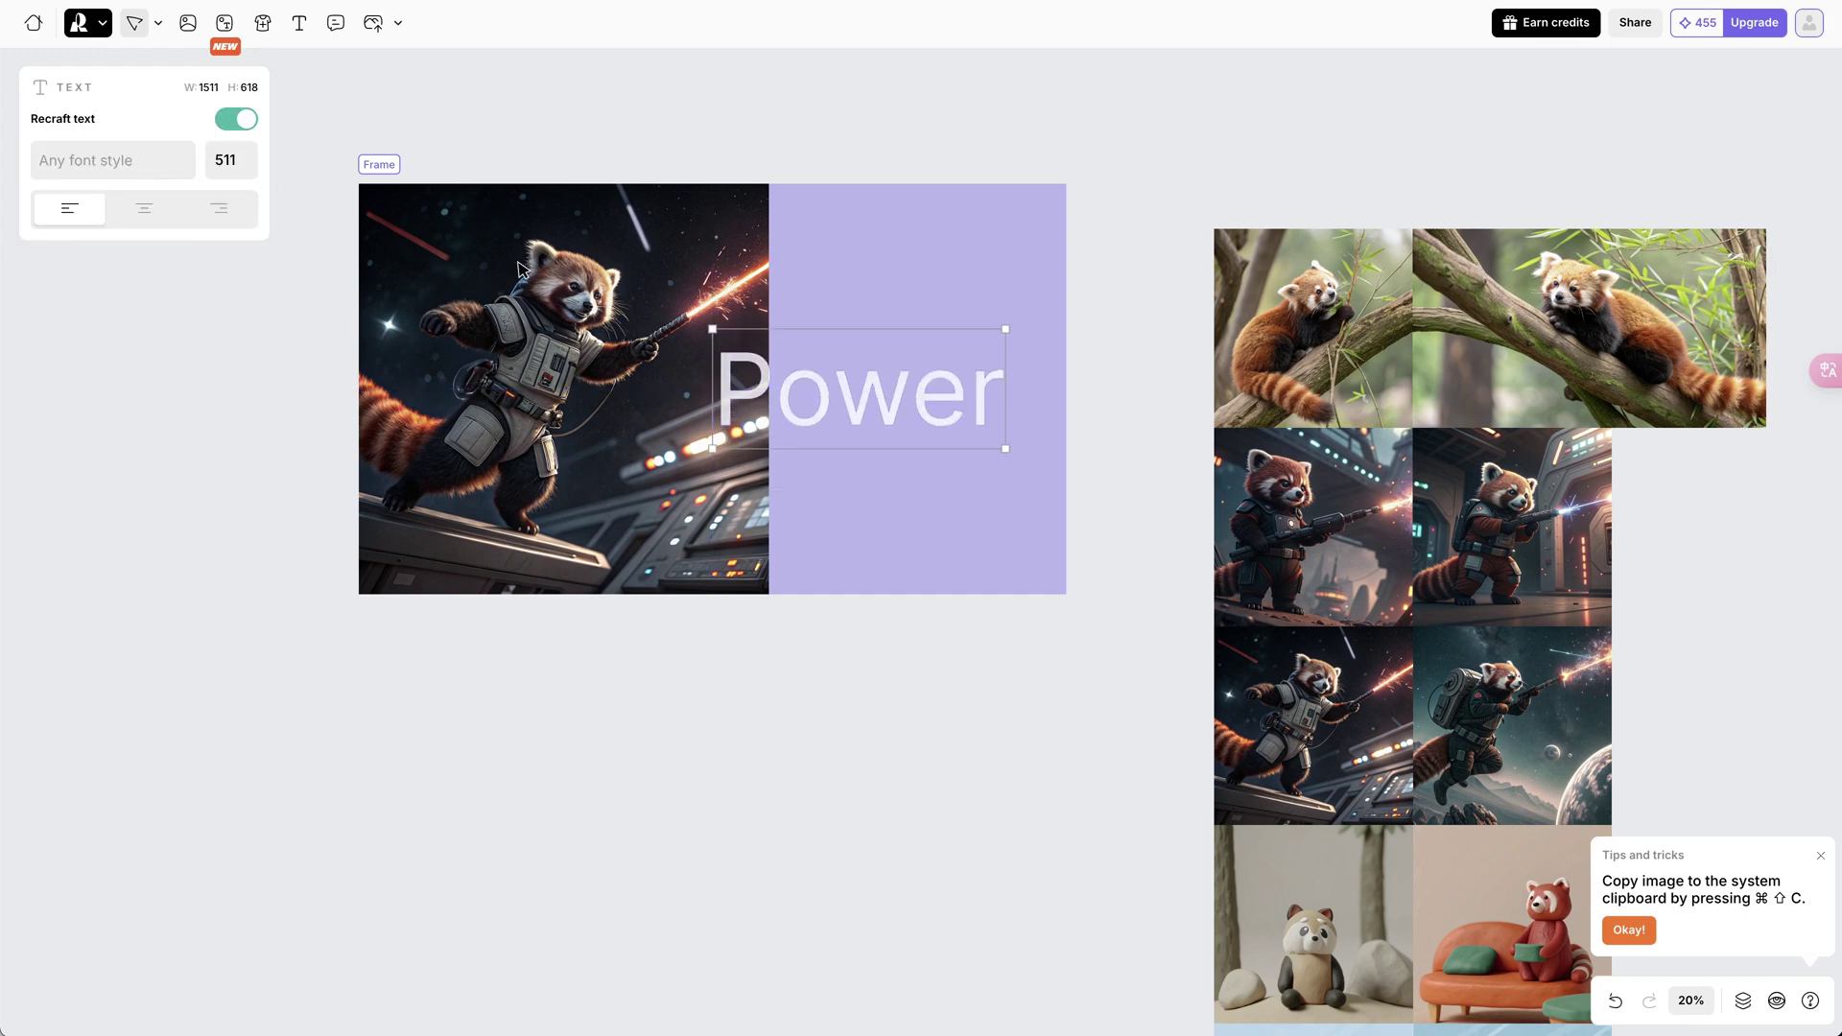
- Generate a 16:9 image from the frame with the prompt "a poster" and compare the result with the frame layout
click(379, 164)
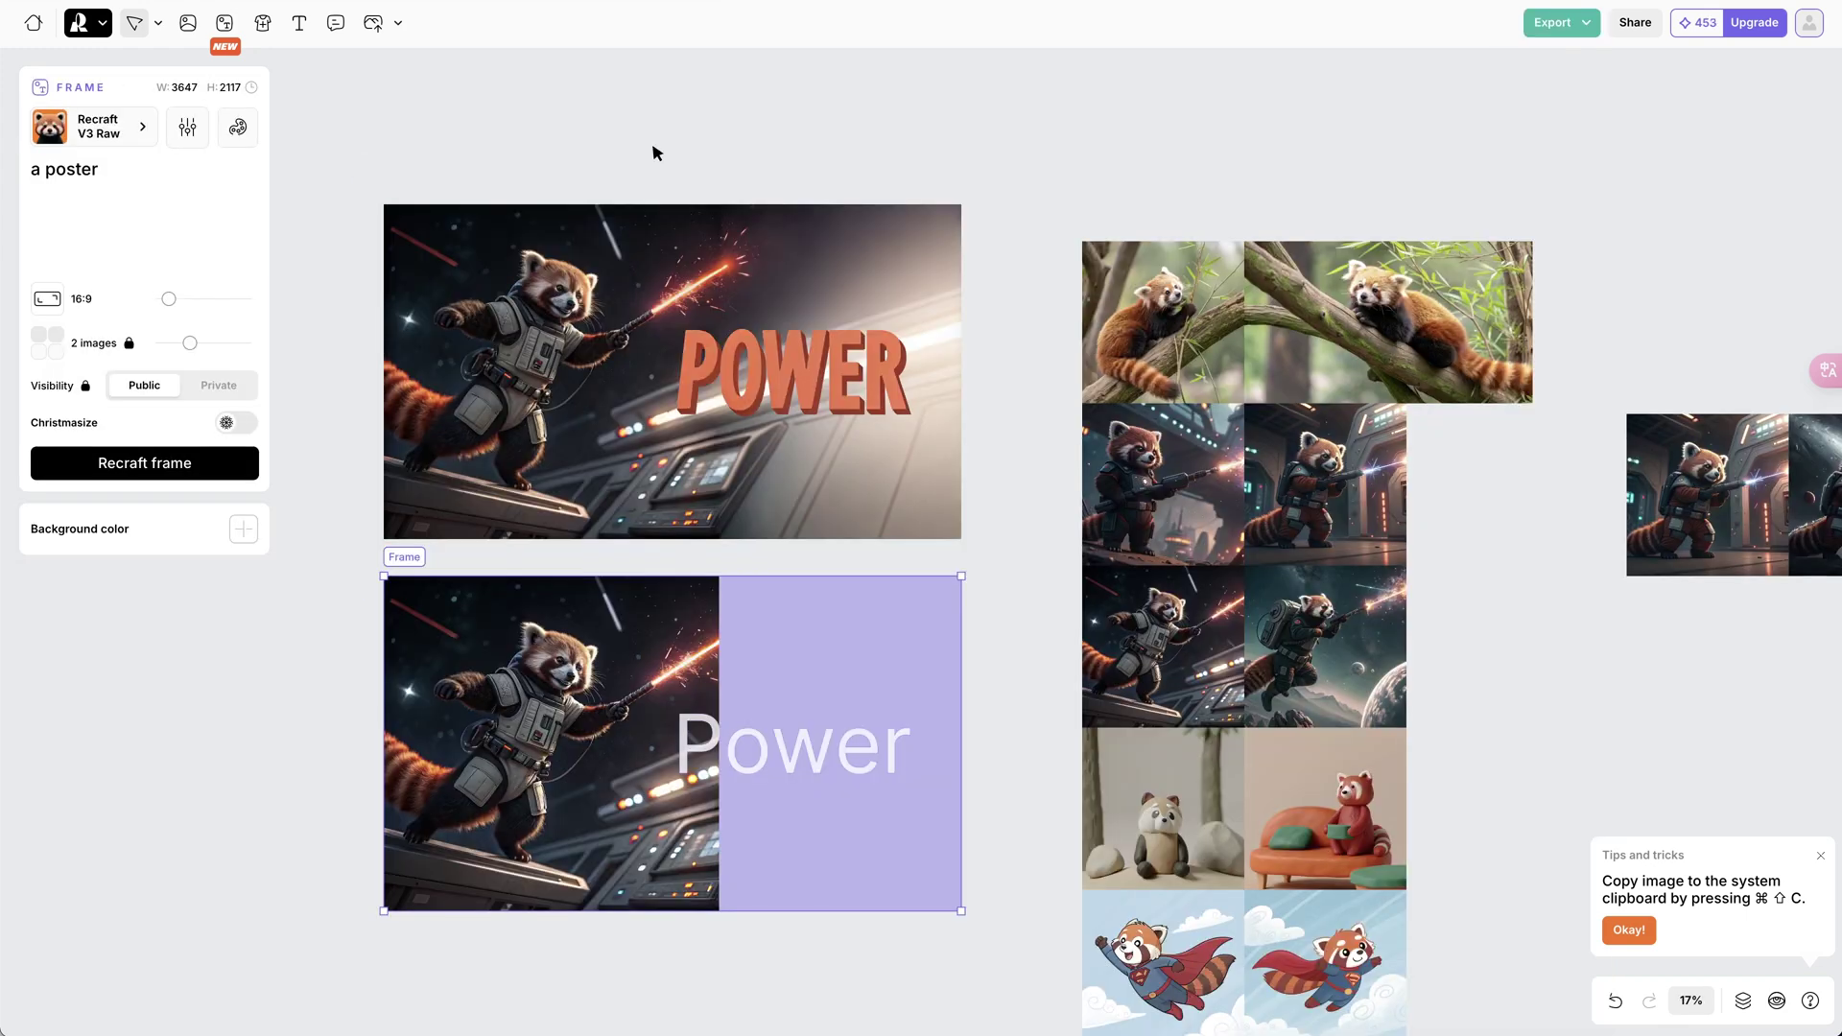
scroll(1047, 414, up, 2)
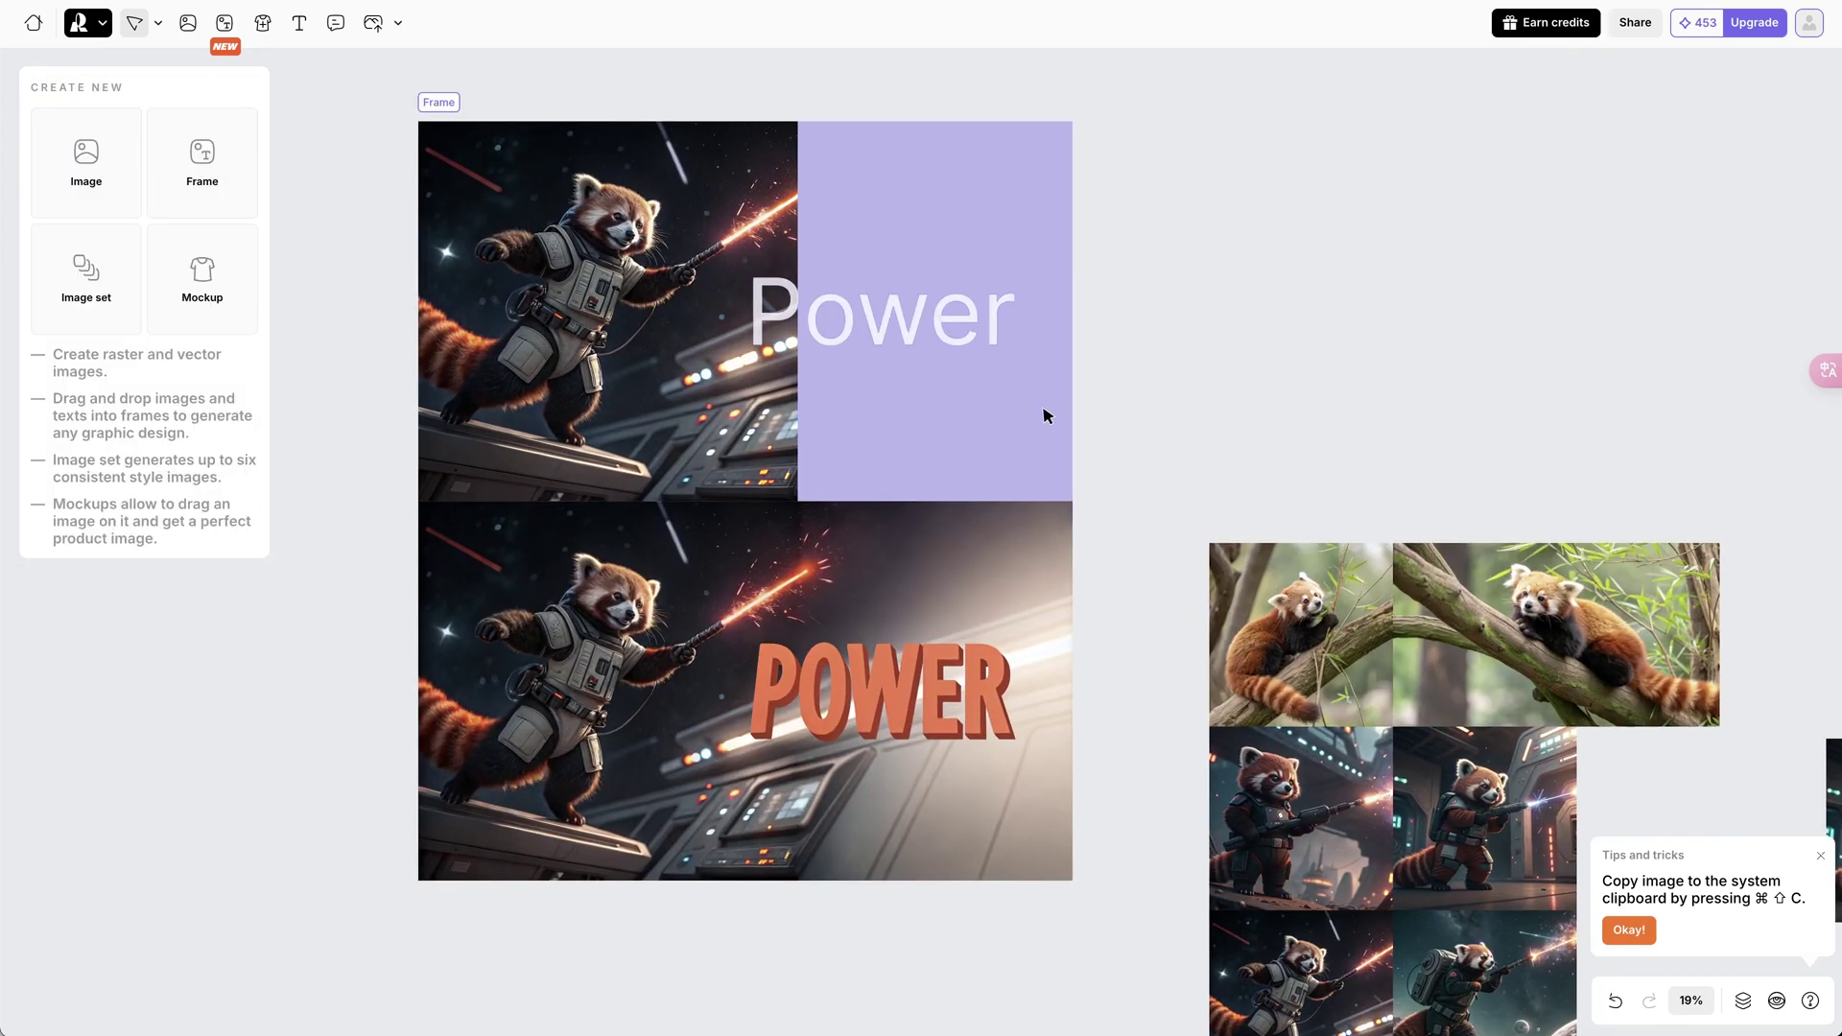
drag(1184, 391, 1299, 394)
scroll(1270, 389, up, 2)
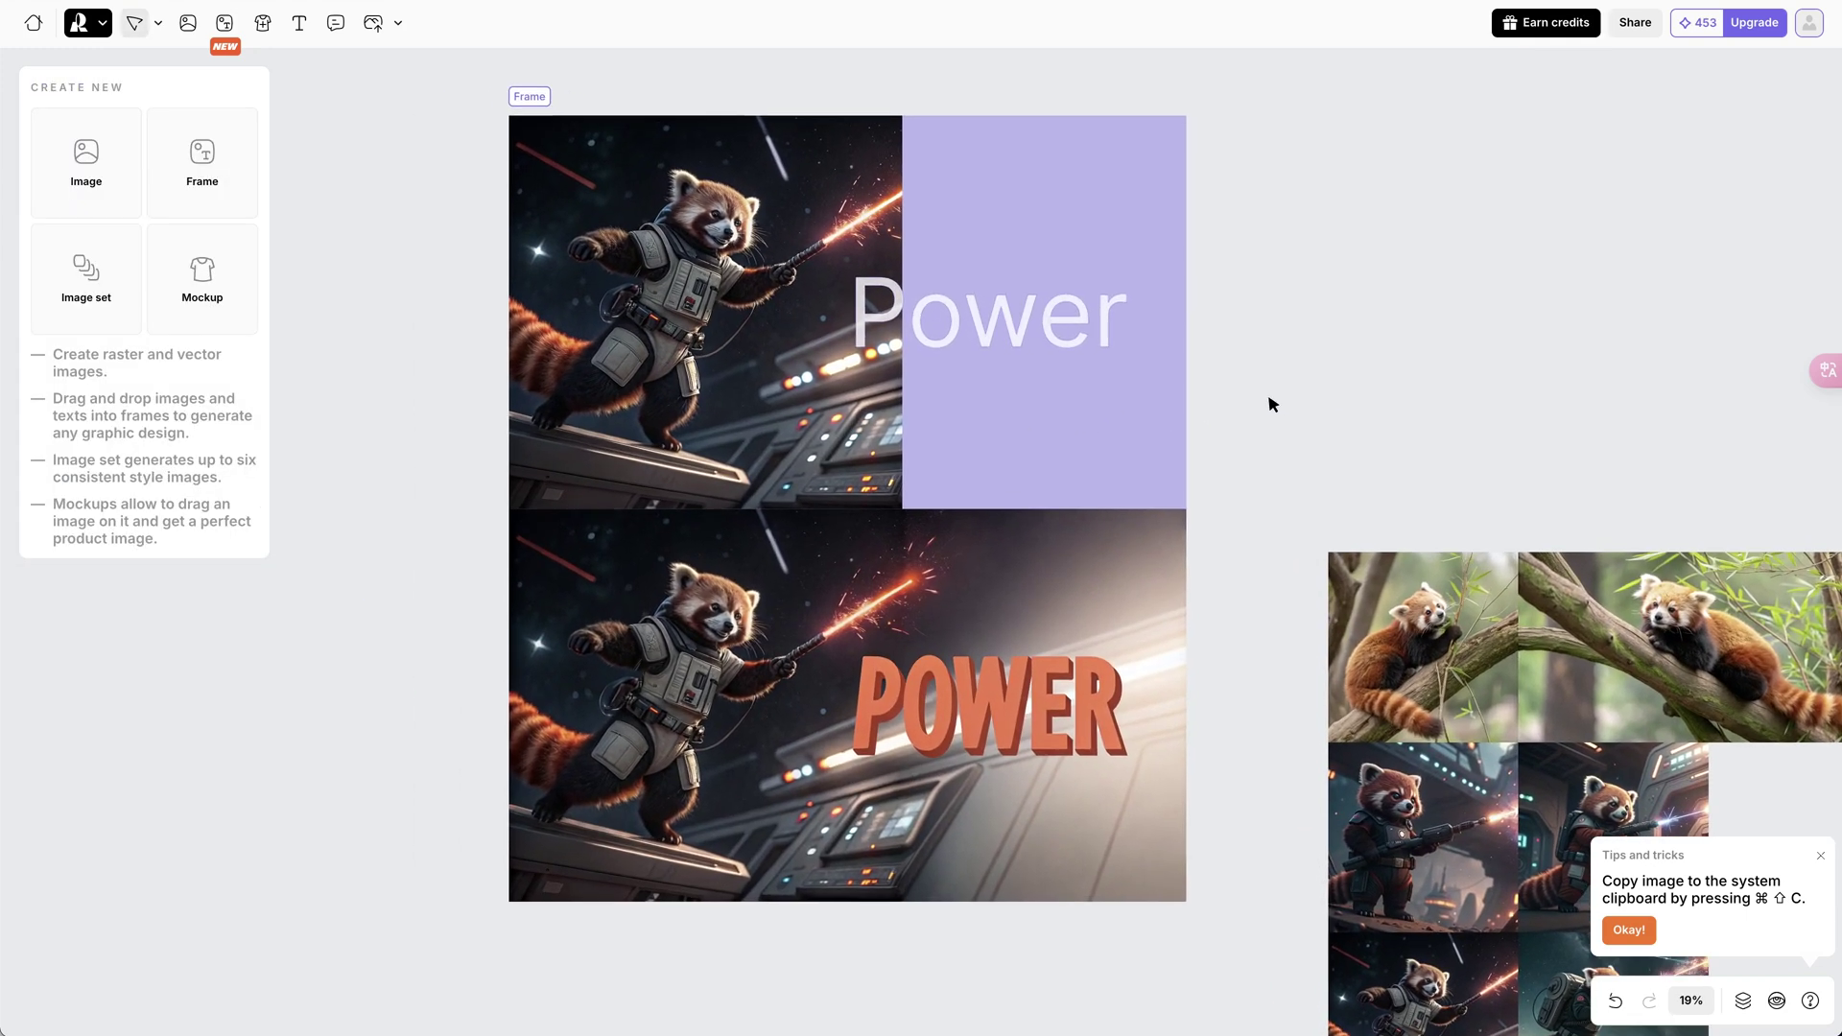
scroll(1266, 388, up, 1)
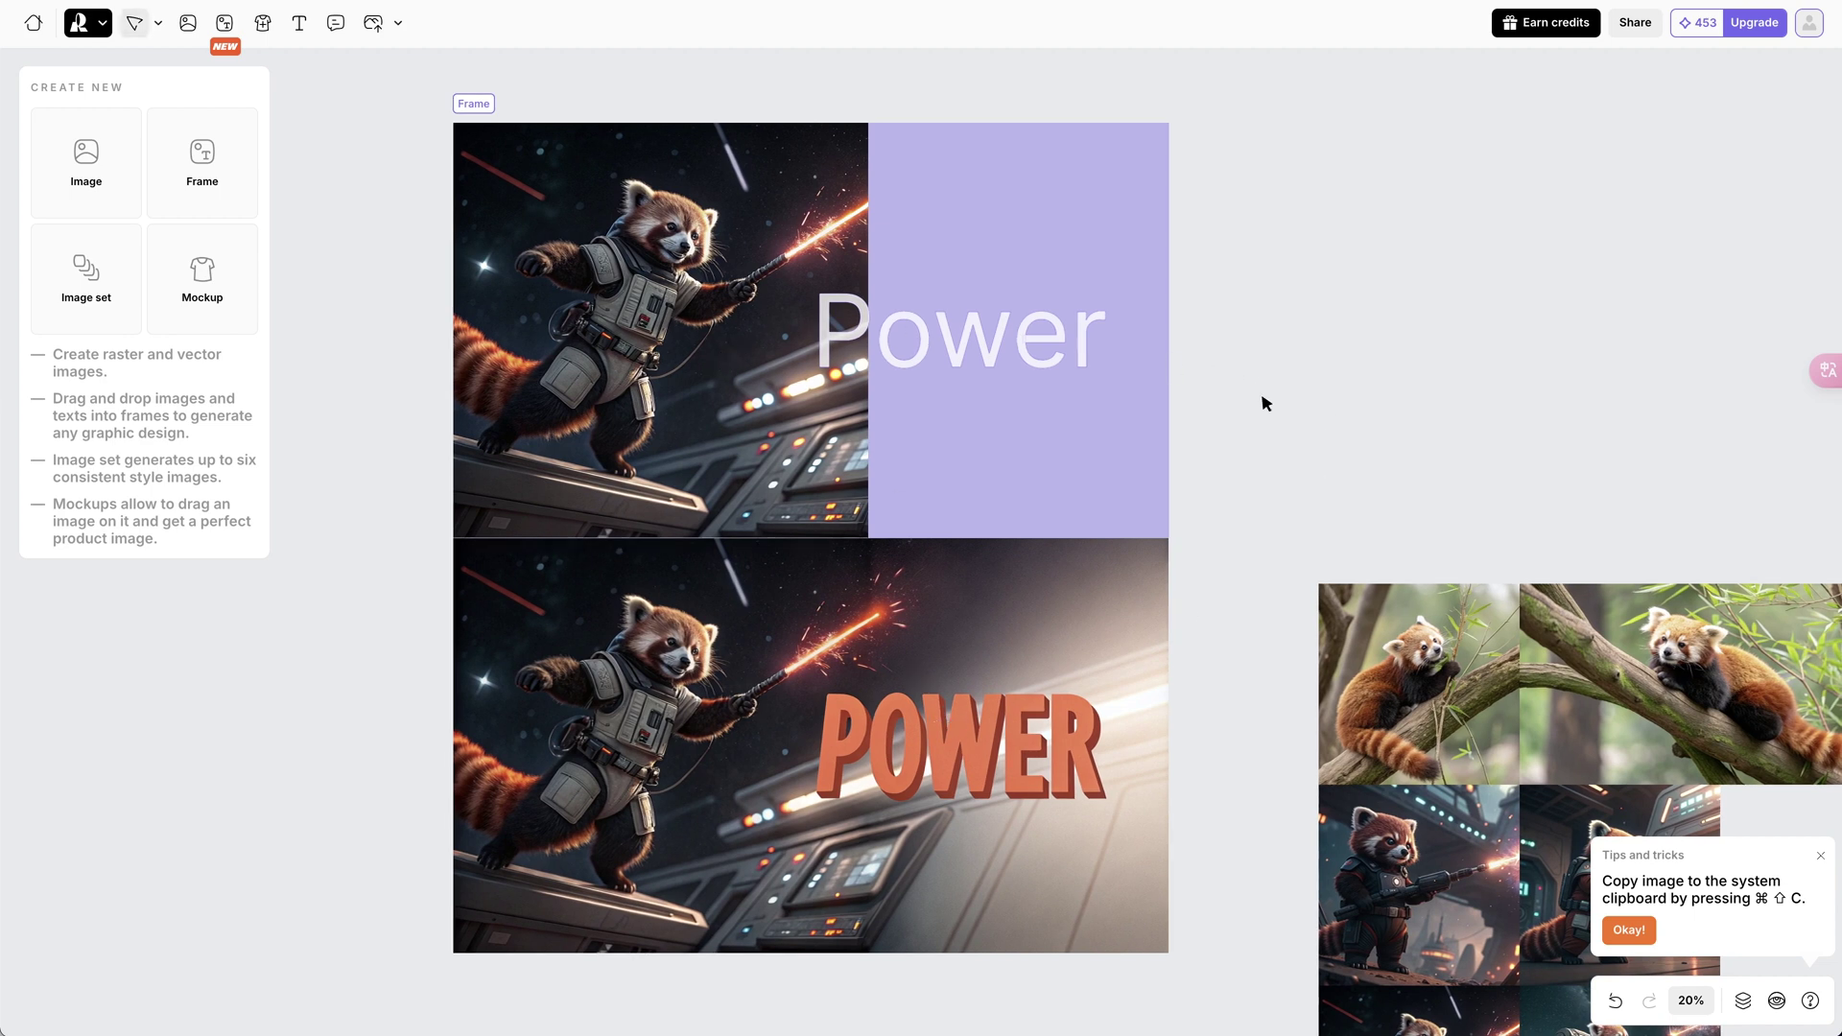
scroll(1266, 402, up, 2)
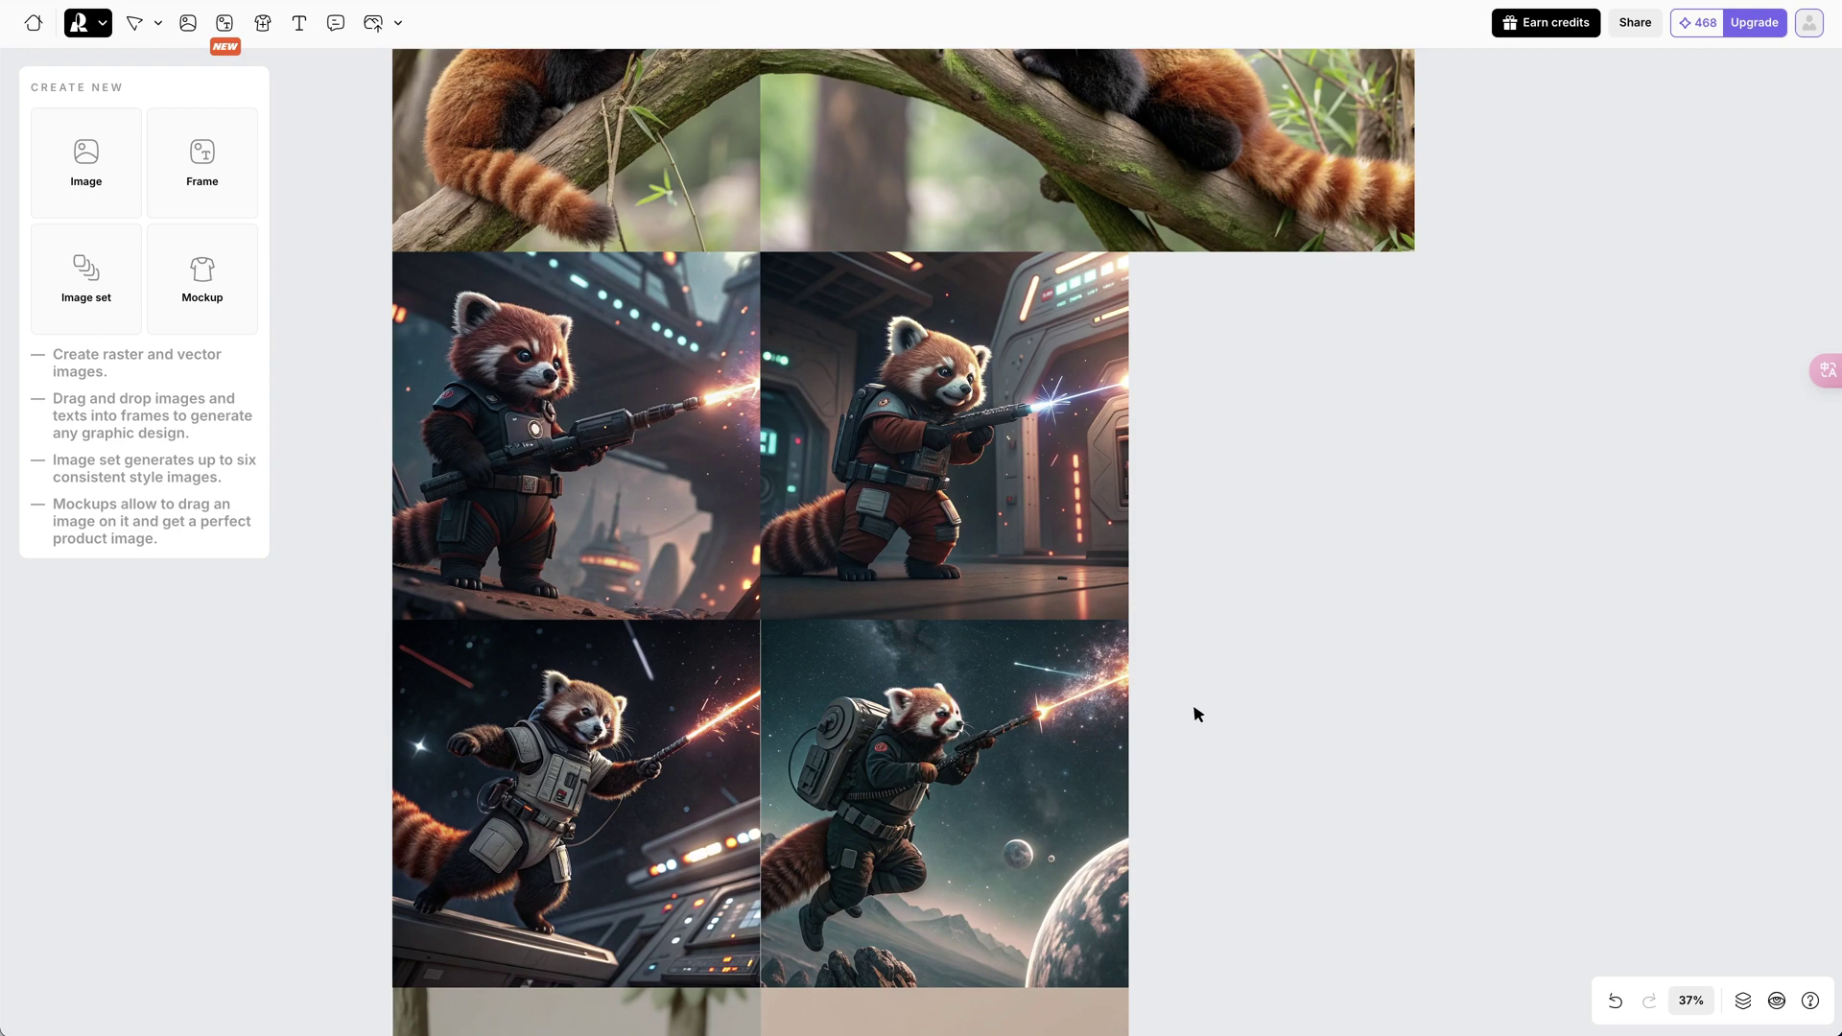
- Review the subscription plans, and look through the sci-fi and clay red panda images on the canvas
scroll(1197, 576, down, 3)
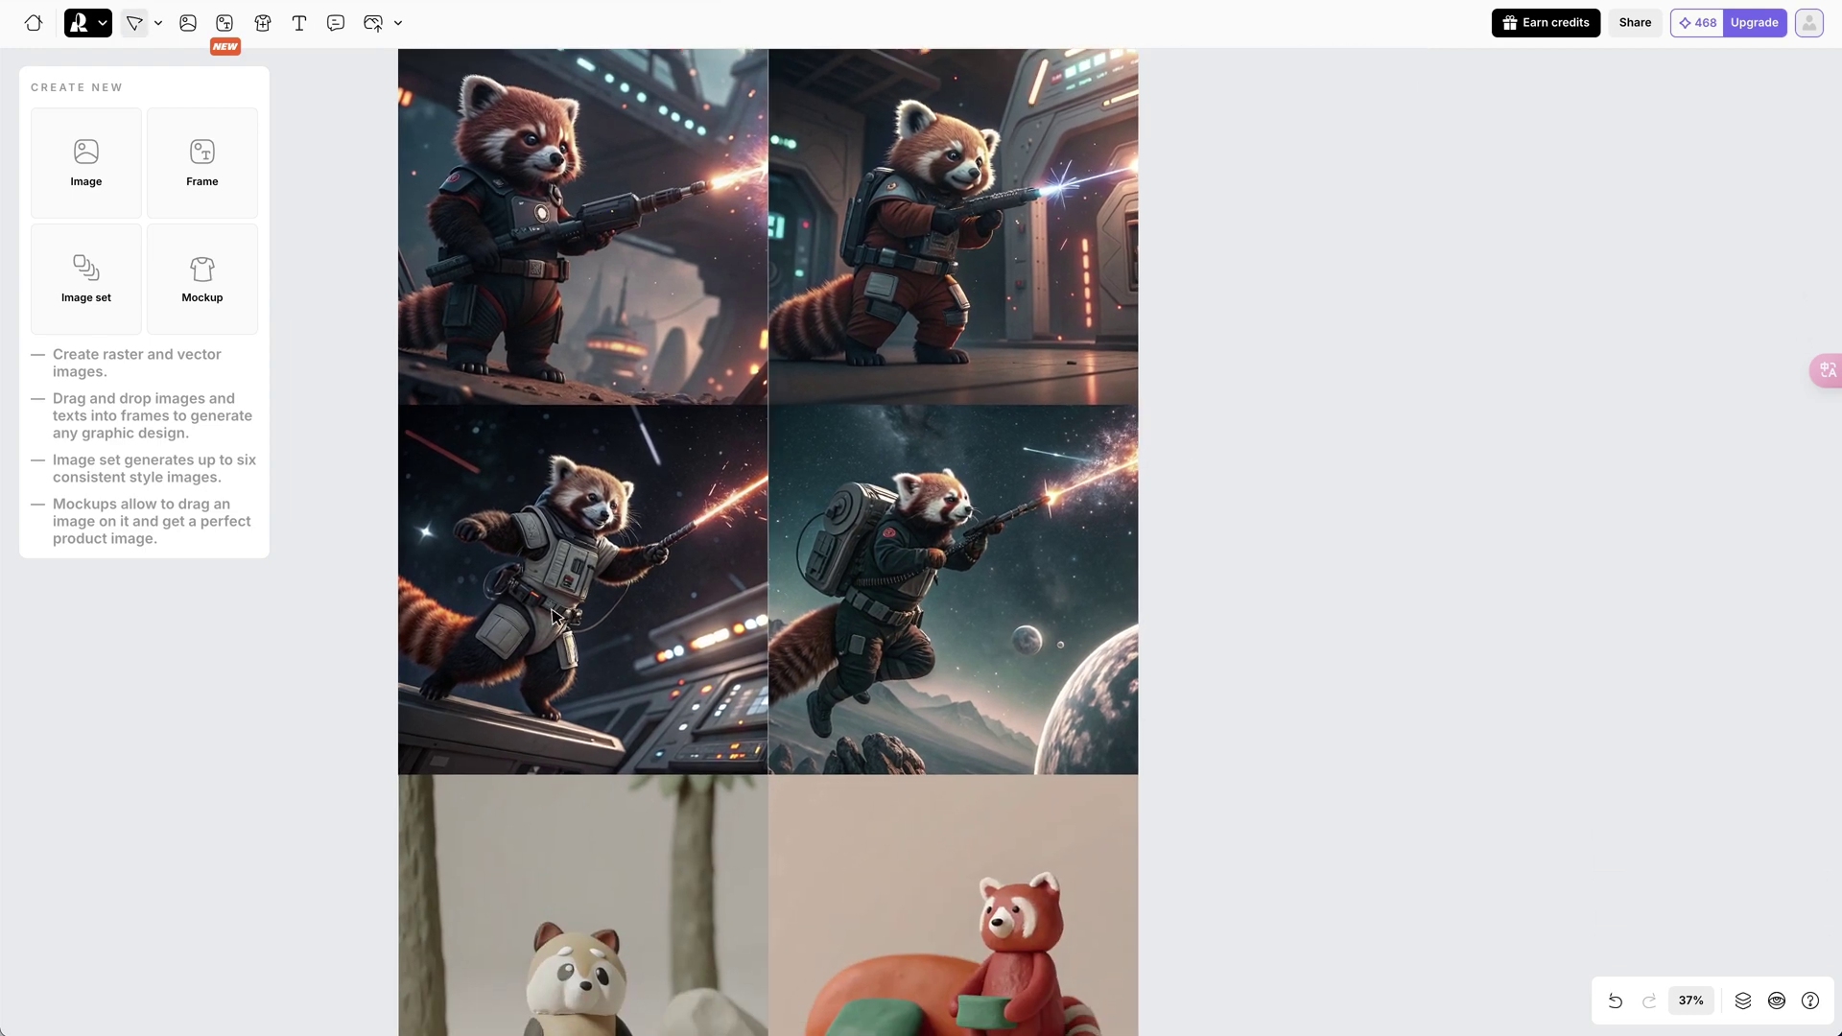
scroll(552, 611, up, 5)
drag(972, 281, 966, 744)
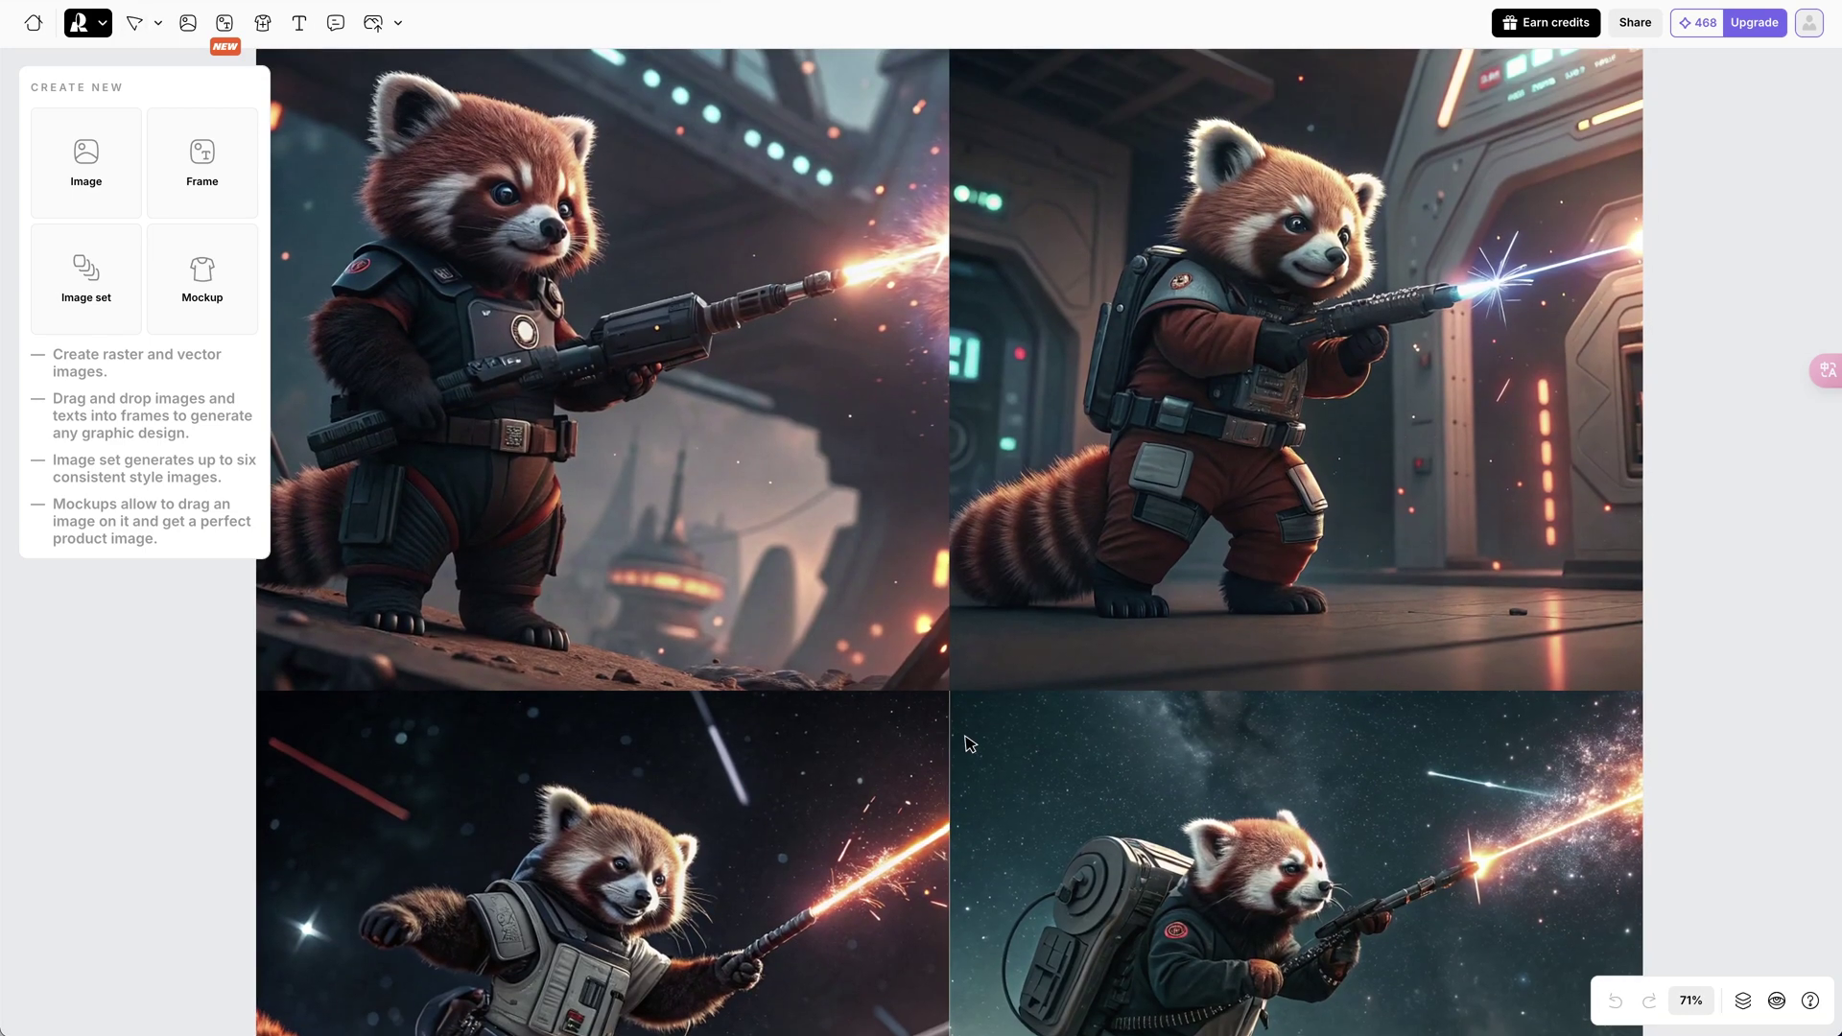
scroll(1327, 814, down, 2)
scroll(1305, 395, down, 5)
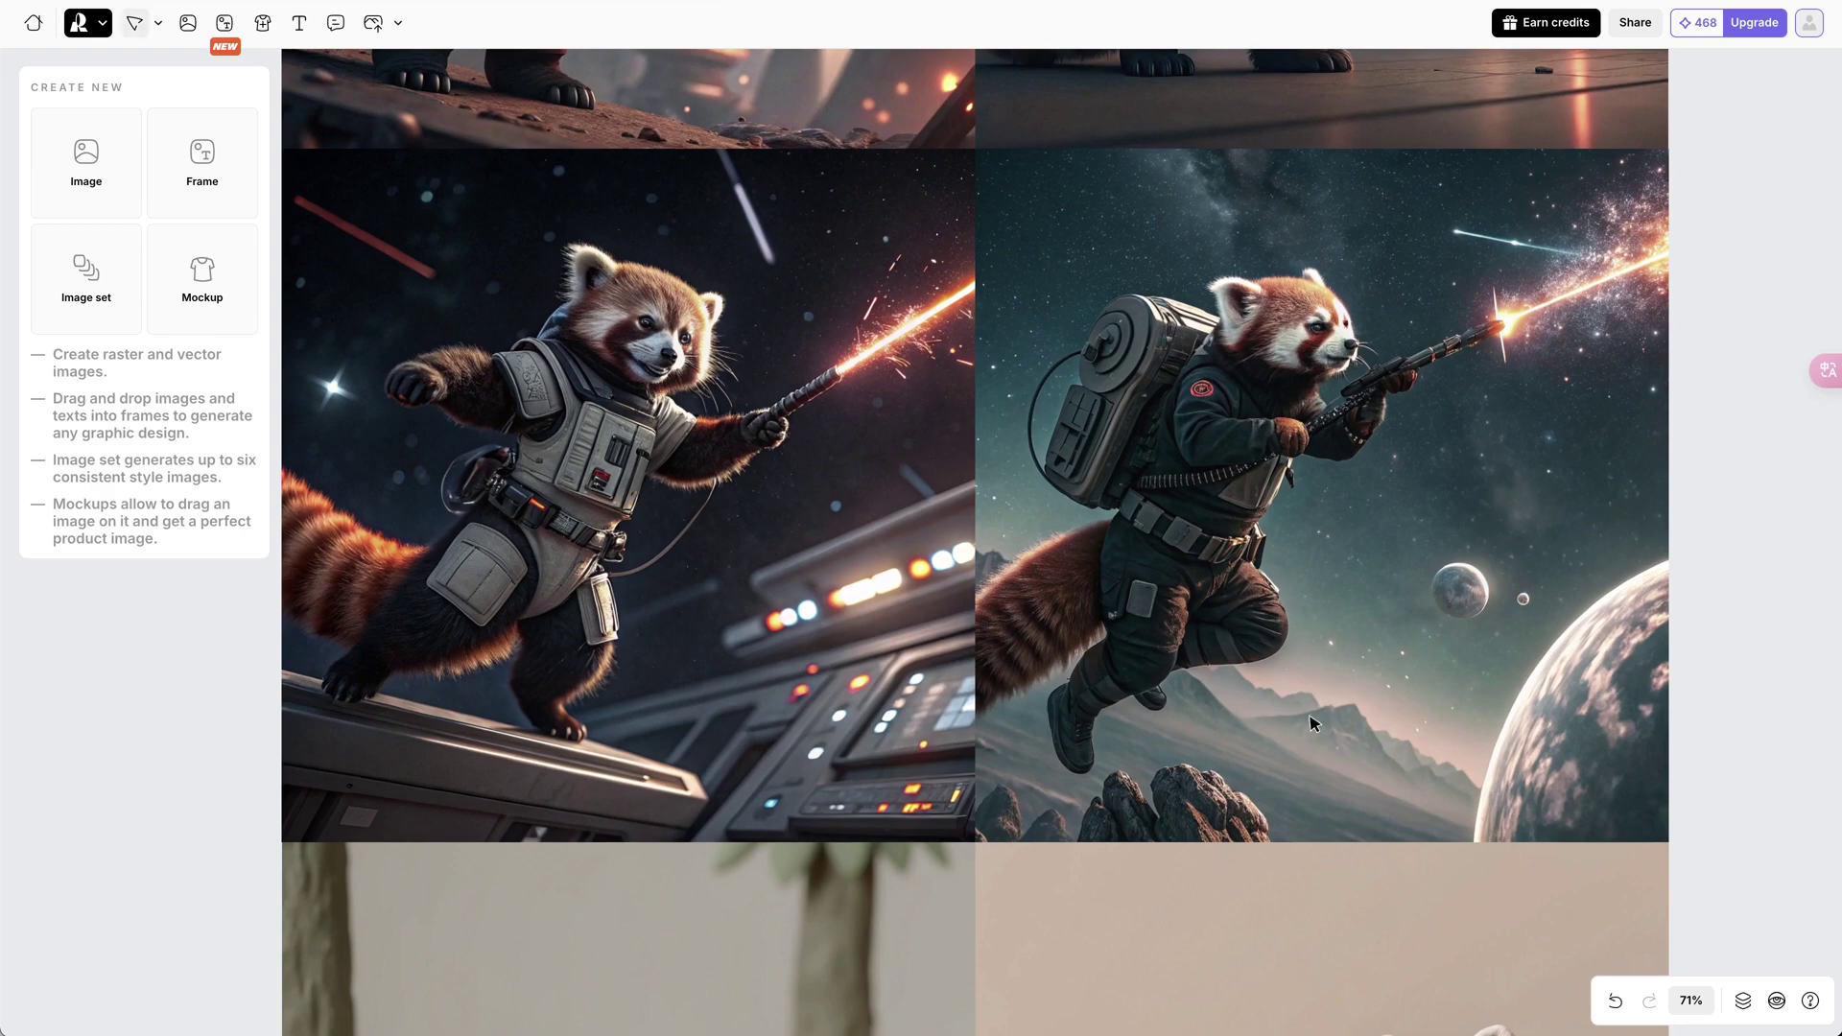
scroll(1313, 724, down, 6)
scroll(1362, 566, down, 3)
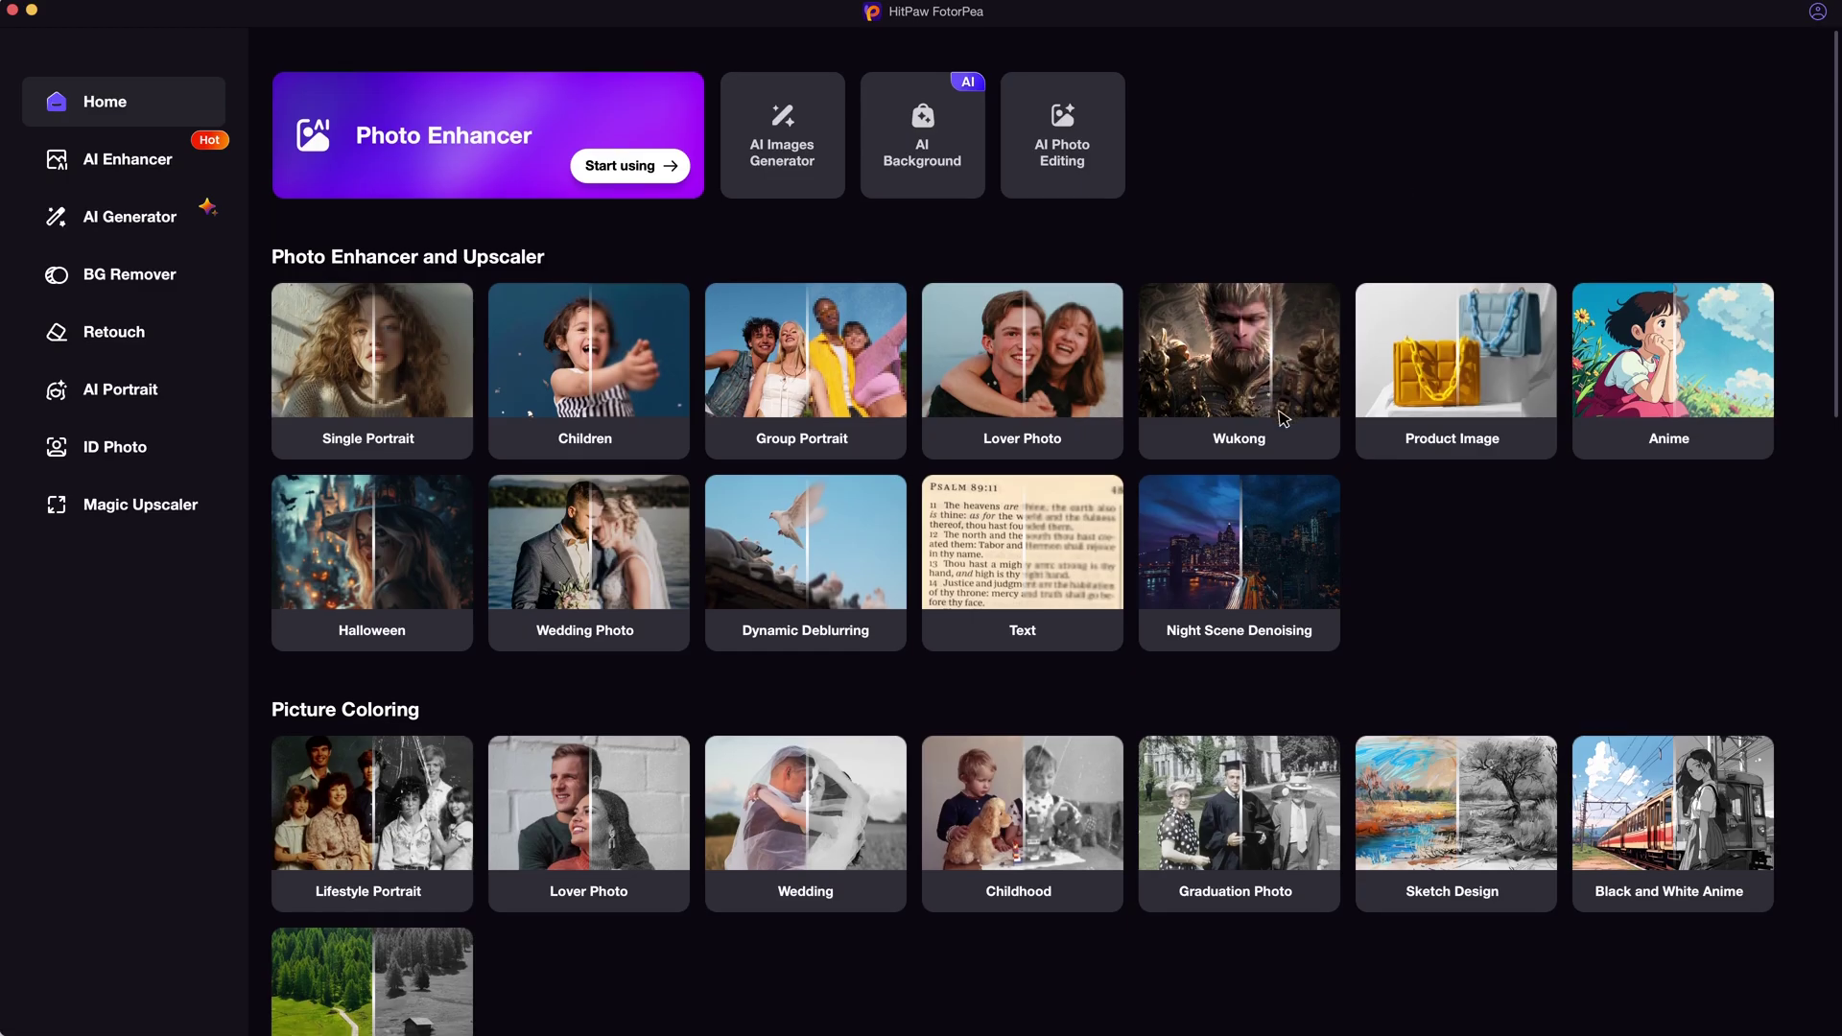
- Switch to HitPaw FotorPea and browse its home page from the photo enhancer templates to the passport maker
scroll(1308, 364, down, 5)
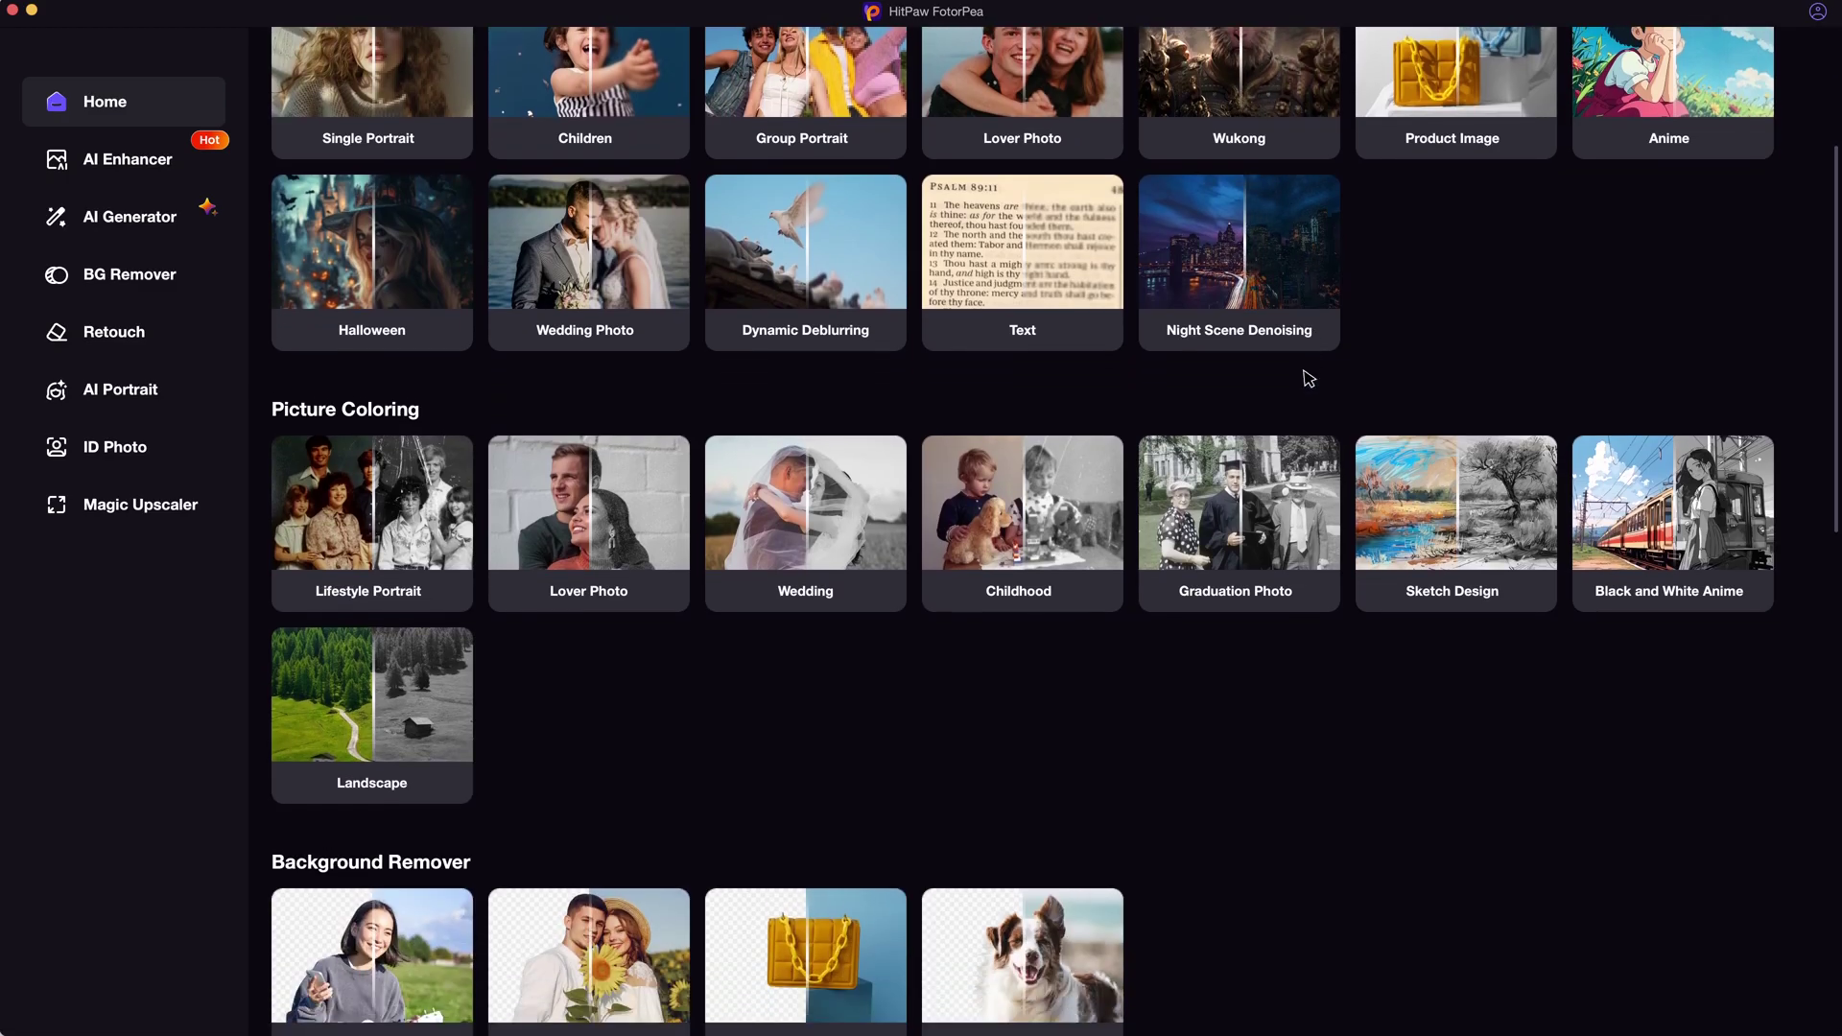
scroll(1306, 354, down, 9)
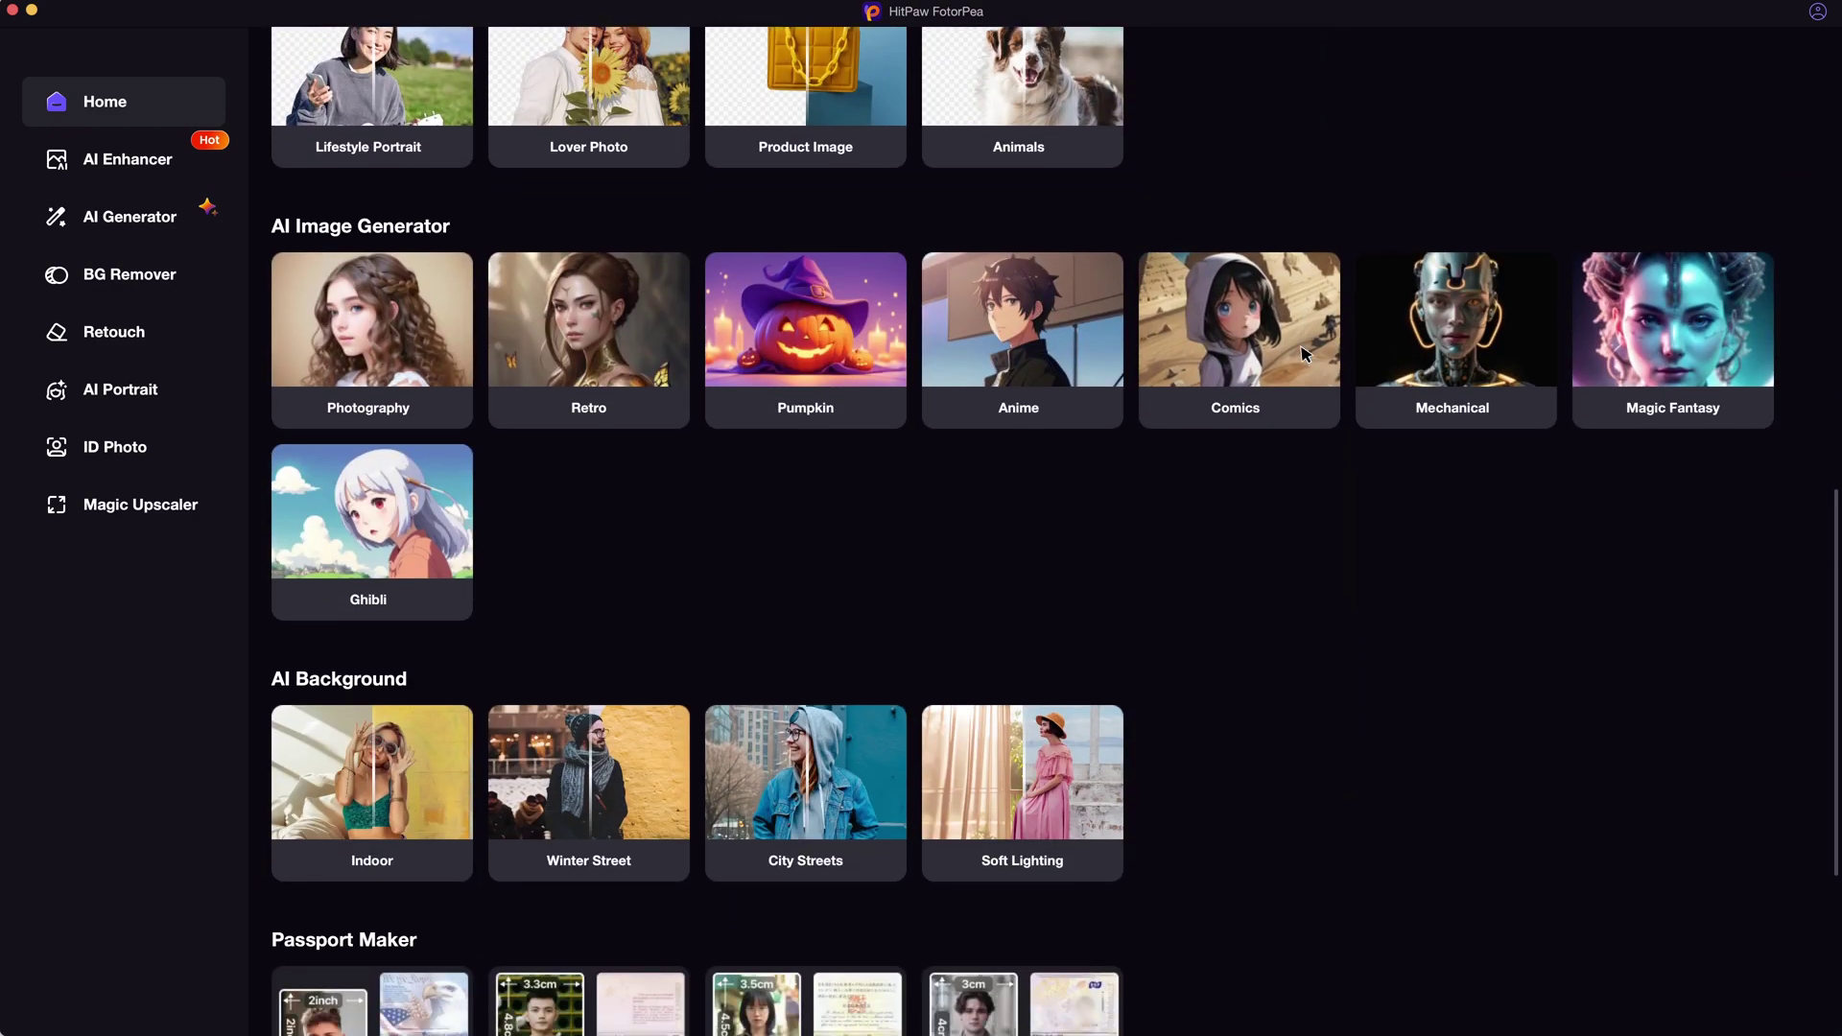
scroll(1306, 354, up, 13)
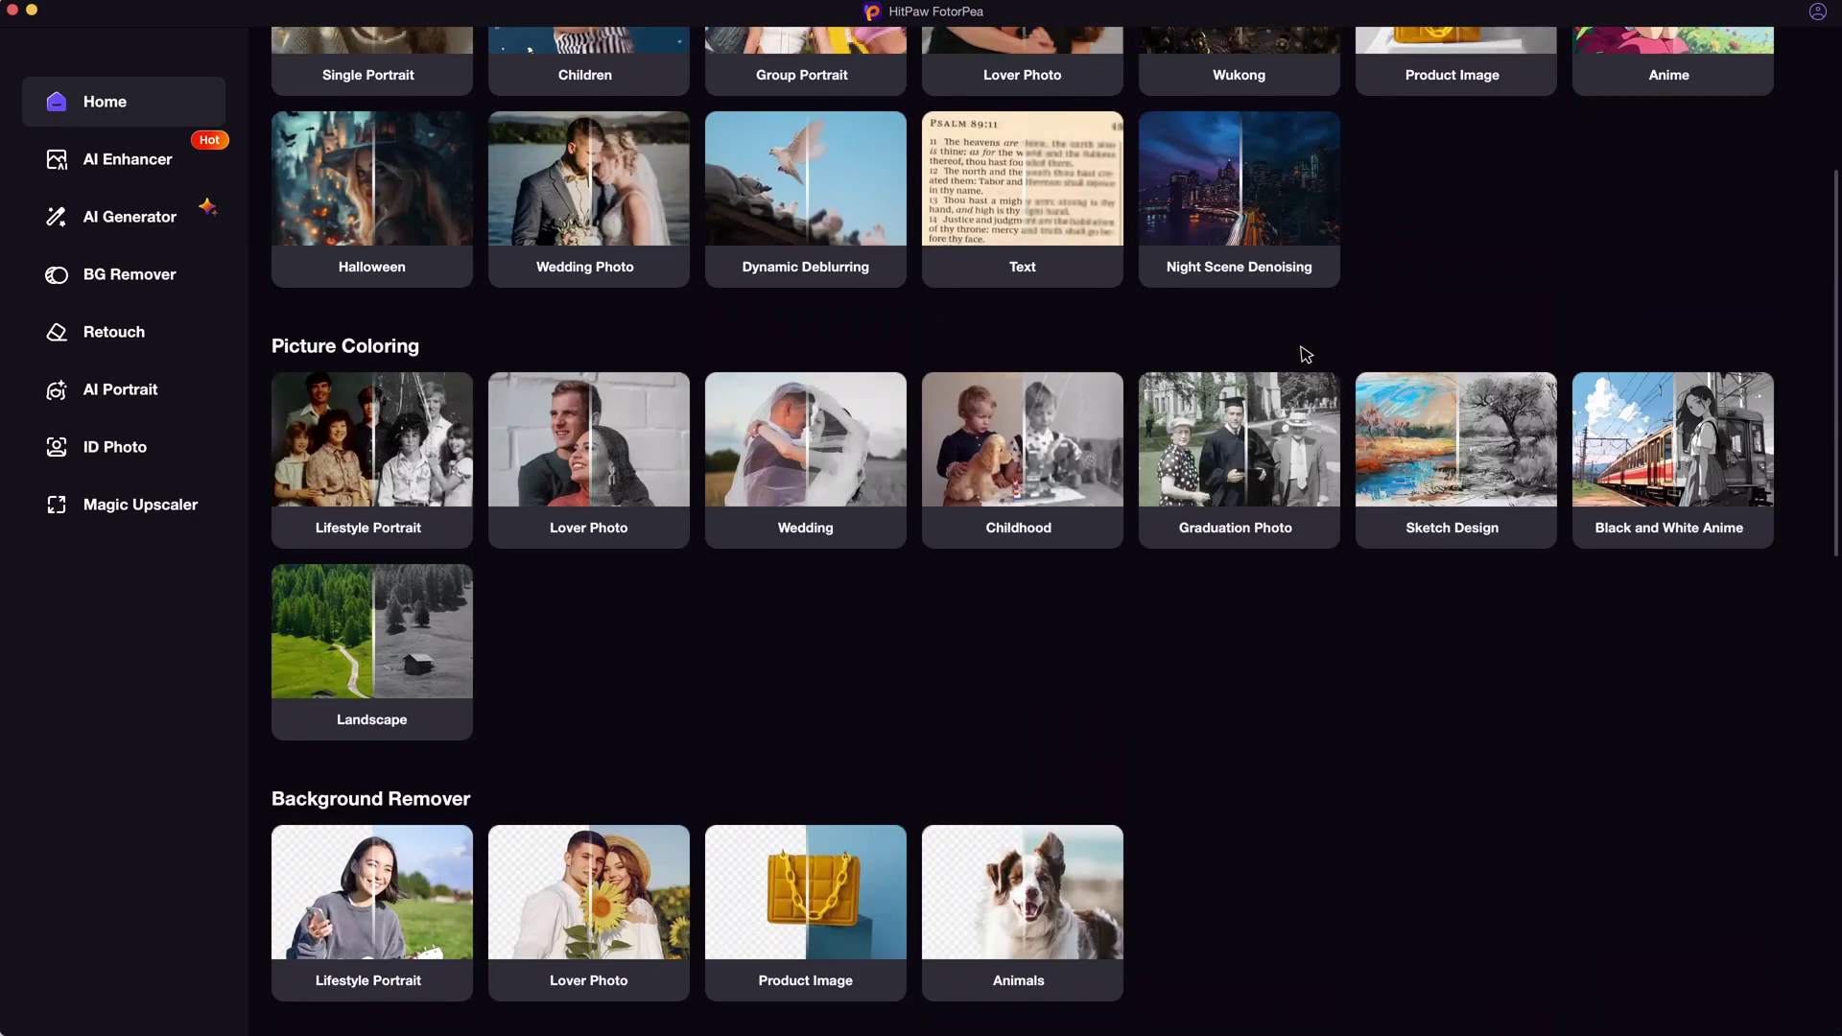
scroll(1307, 353, up, 1)
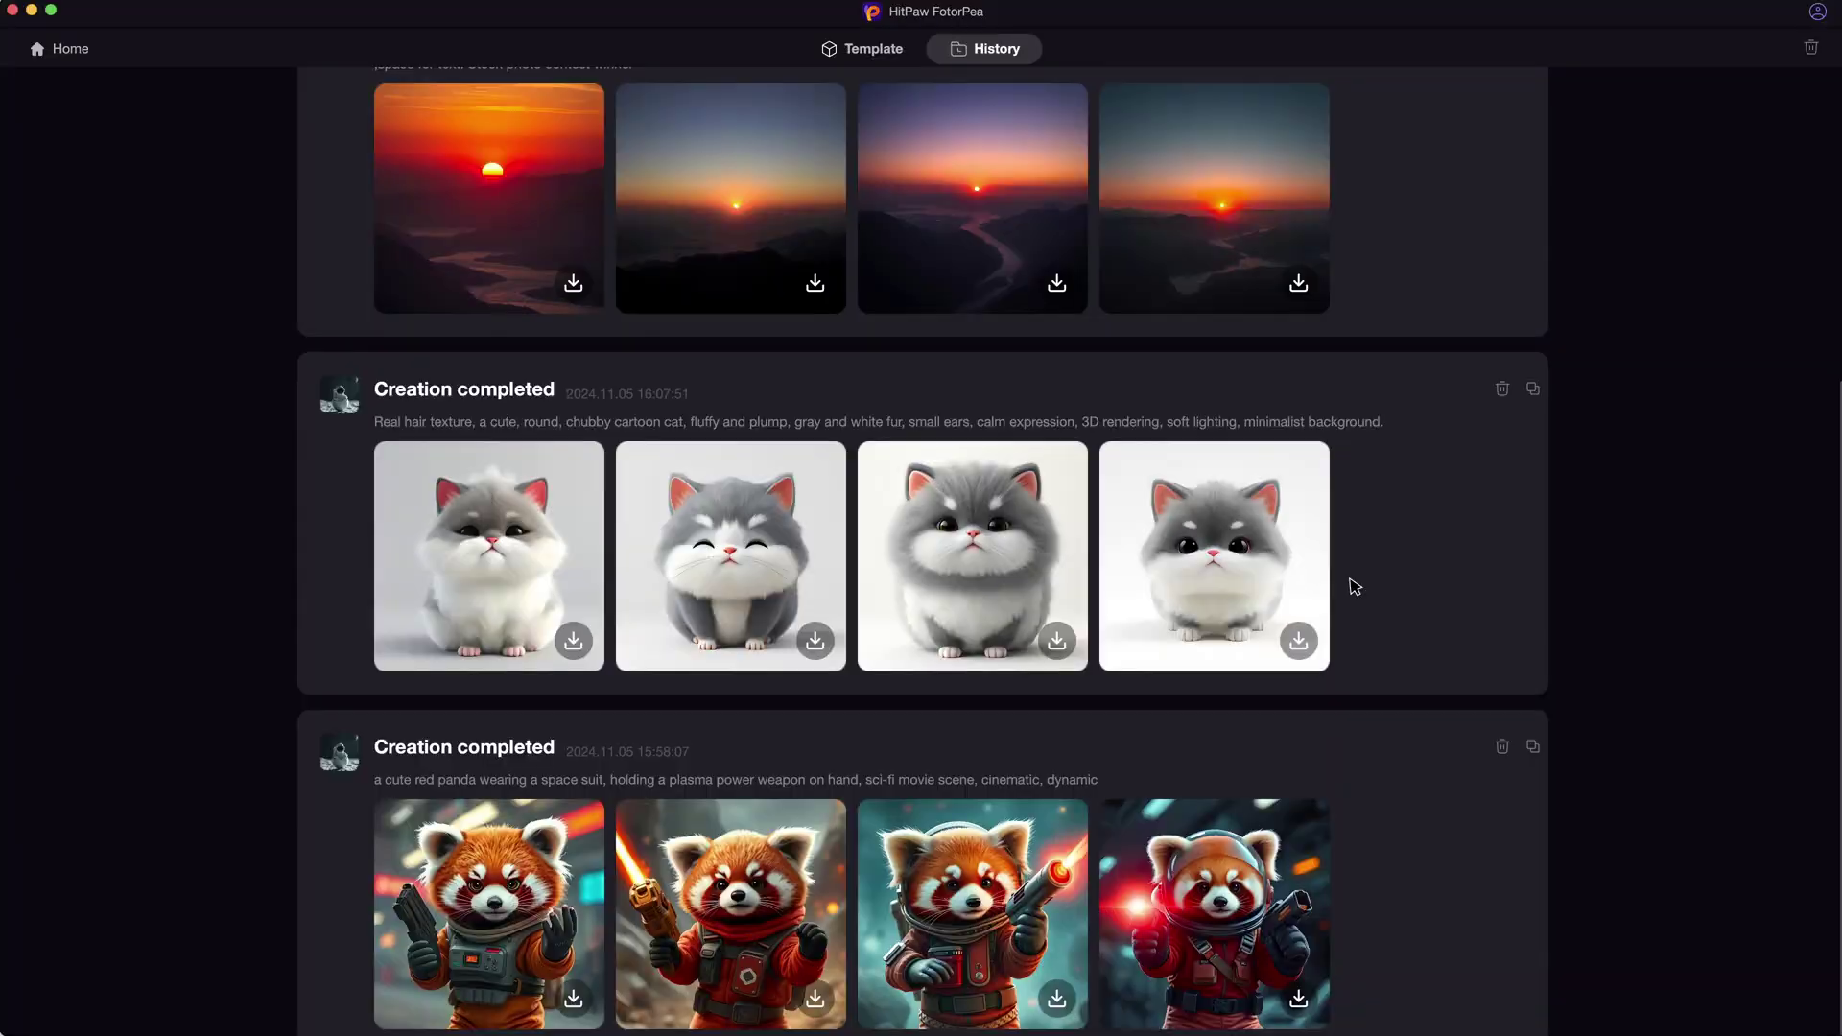
- View the generated red panda surrounded by lightning at full size, followed by the next image in the set
click(1228, 902)
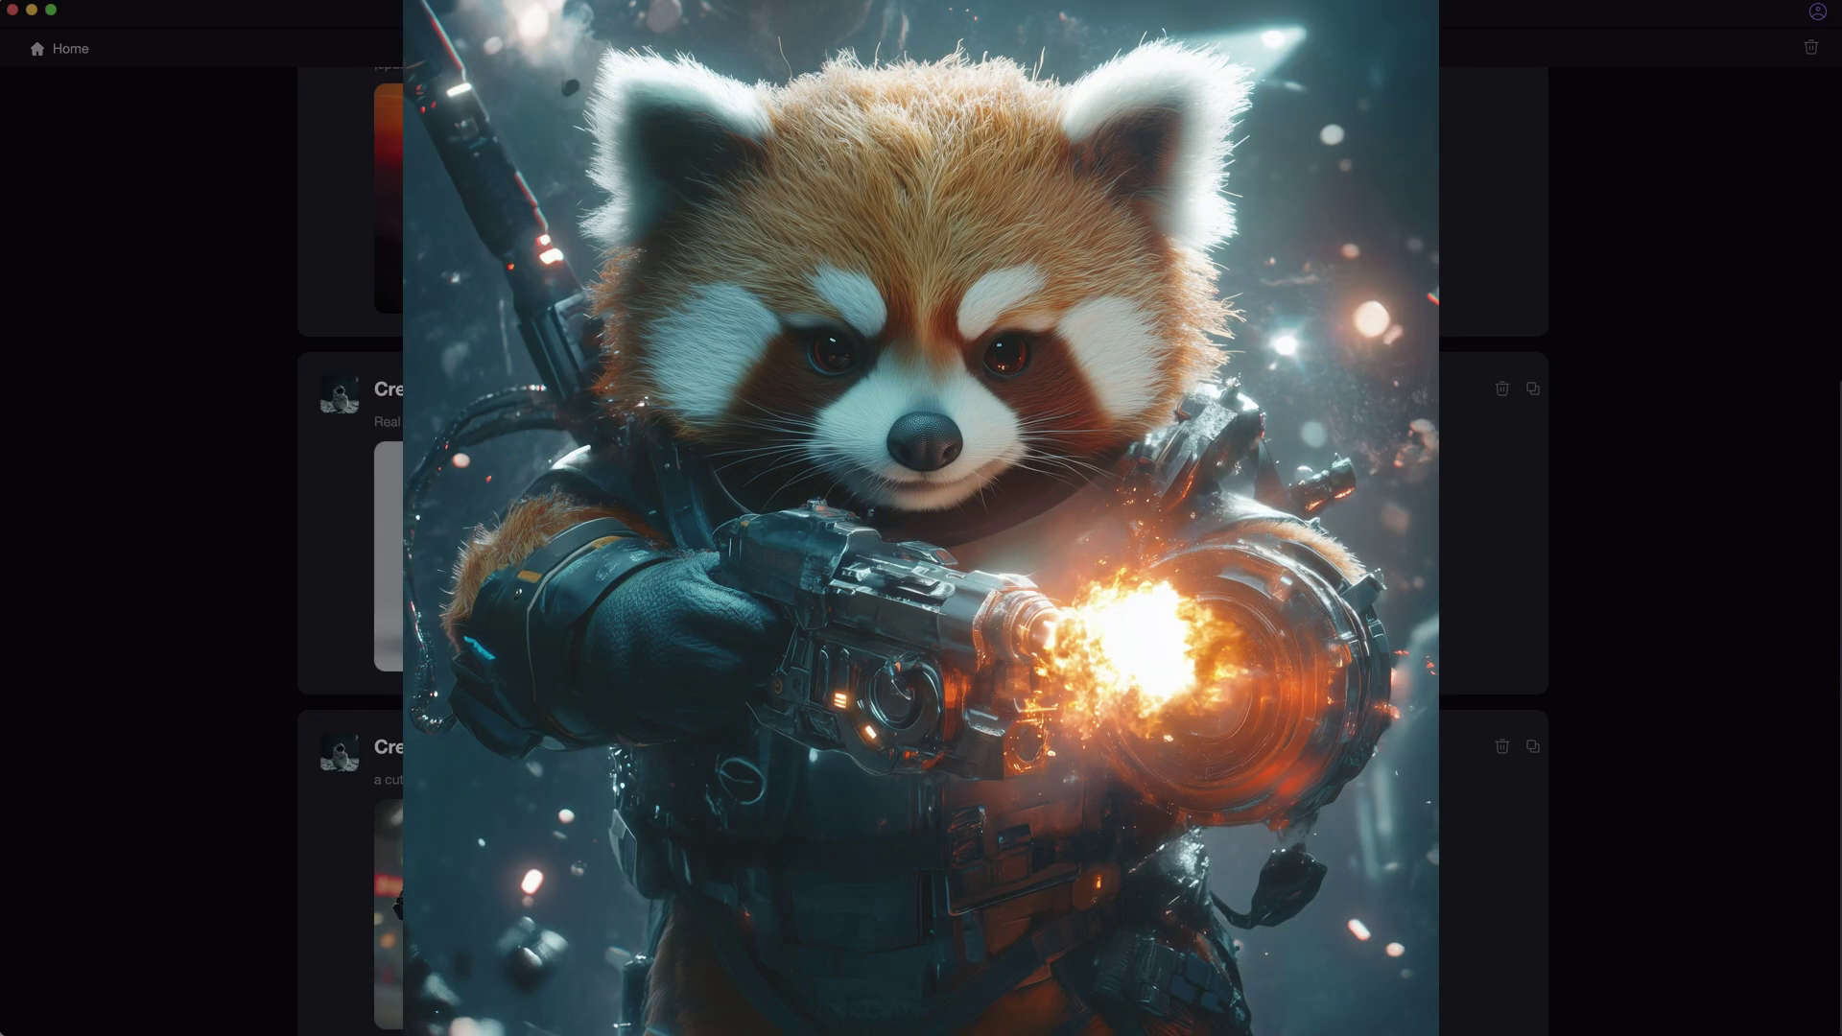
key(Right)
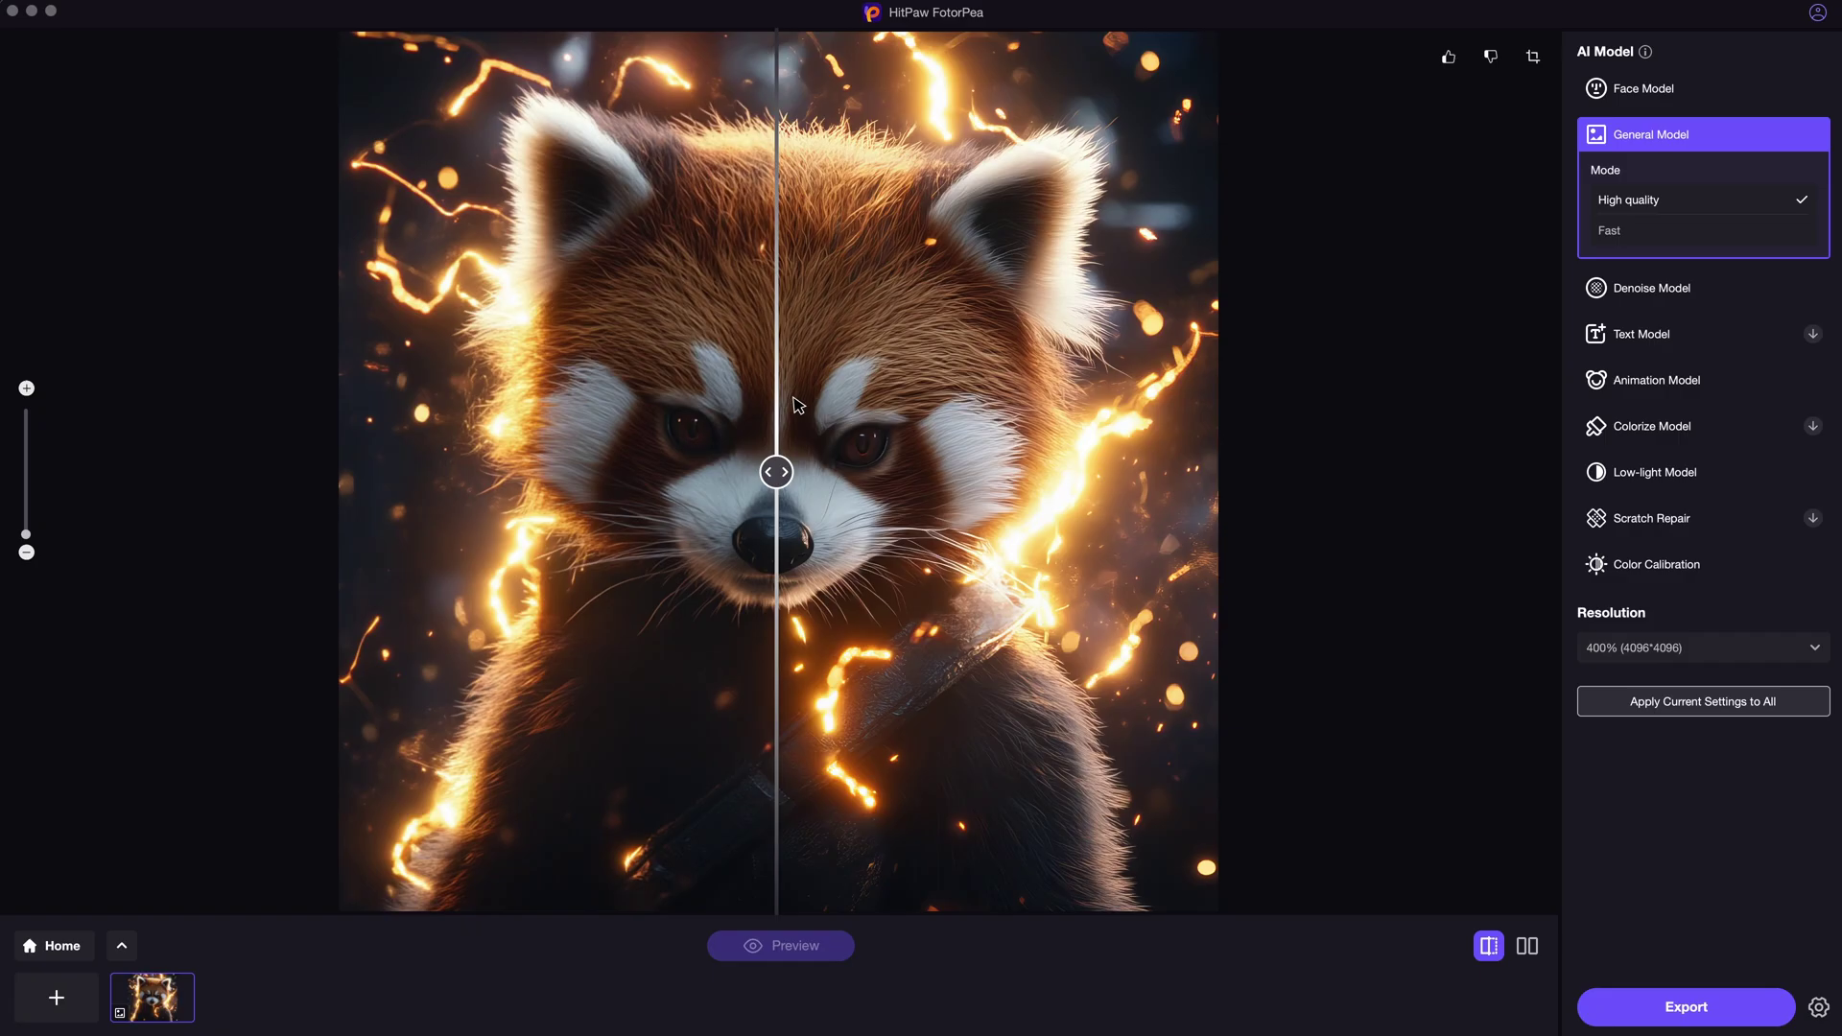
- Compare the red panda before and after the 400% General Model enhancement, first on the head fur and then across the whole image
scroll(991, 263, up, 5)
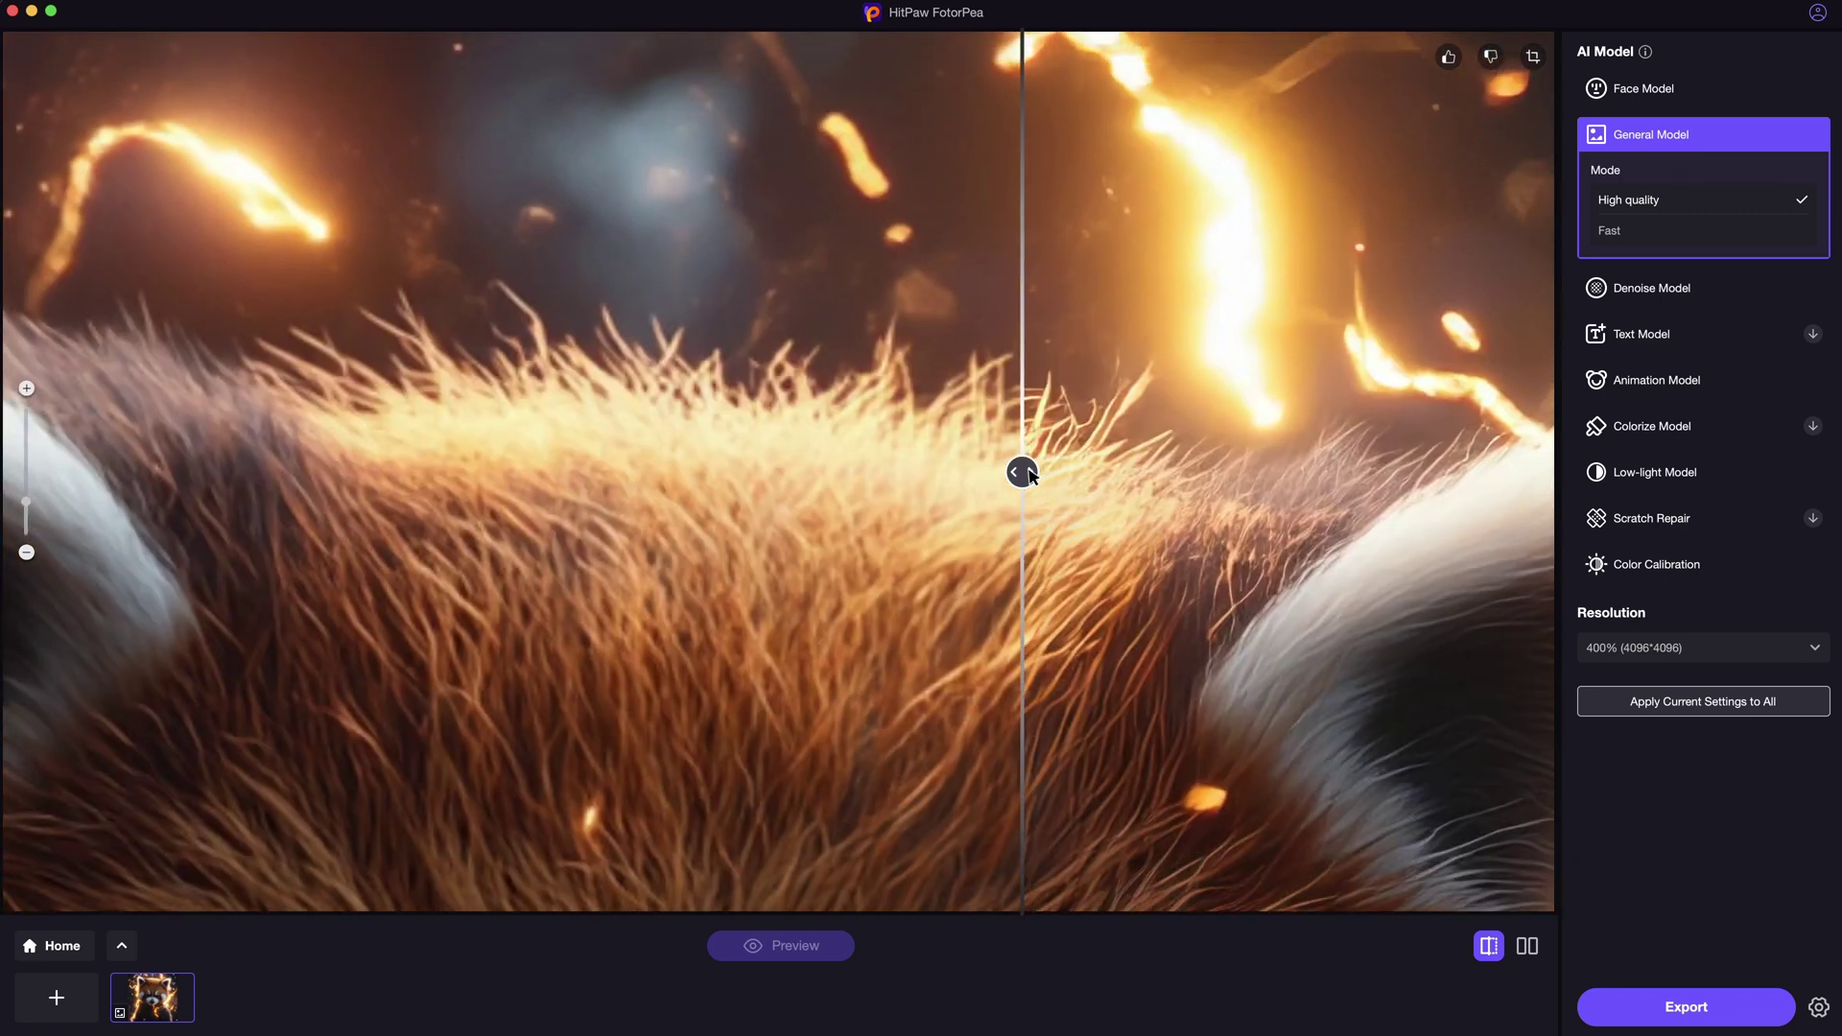
drag(1020, 471, 731, 477)
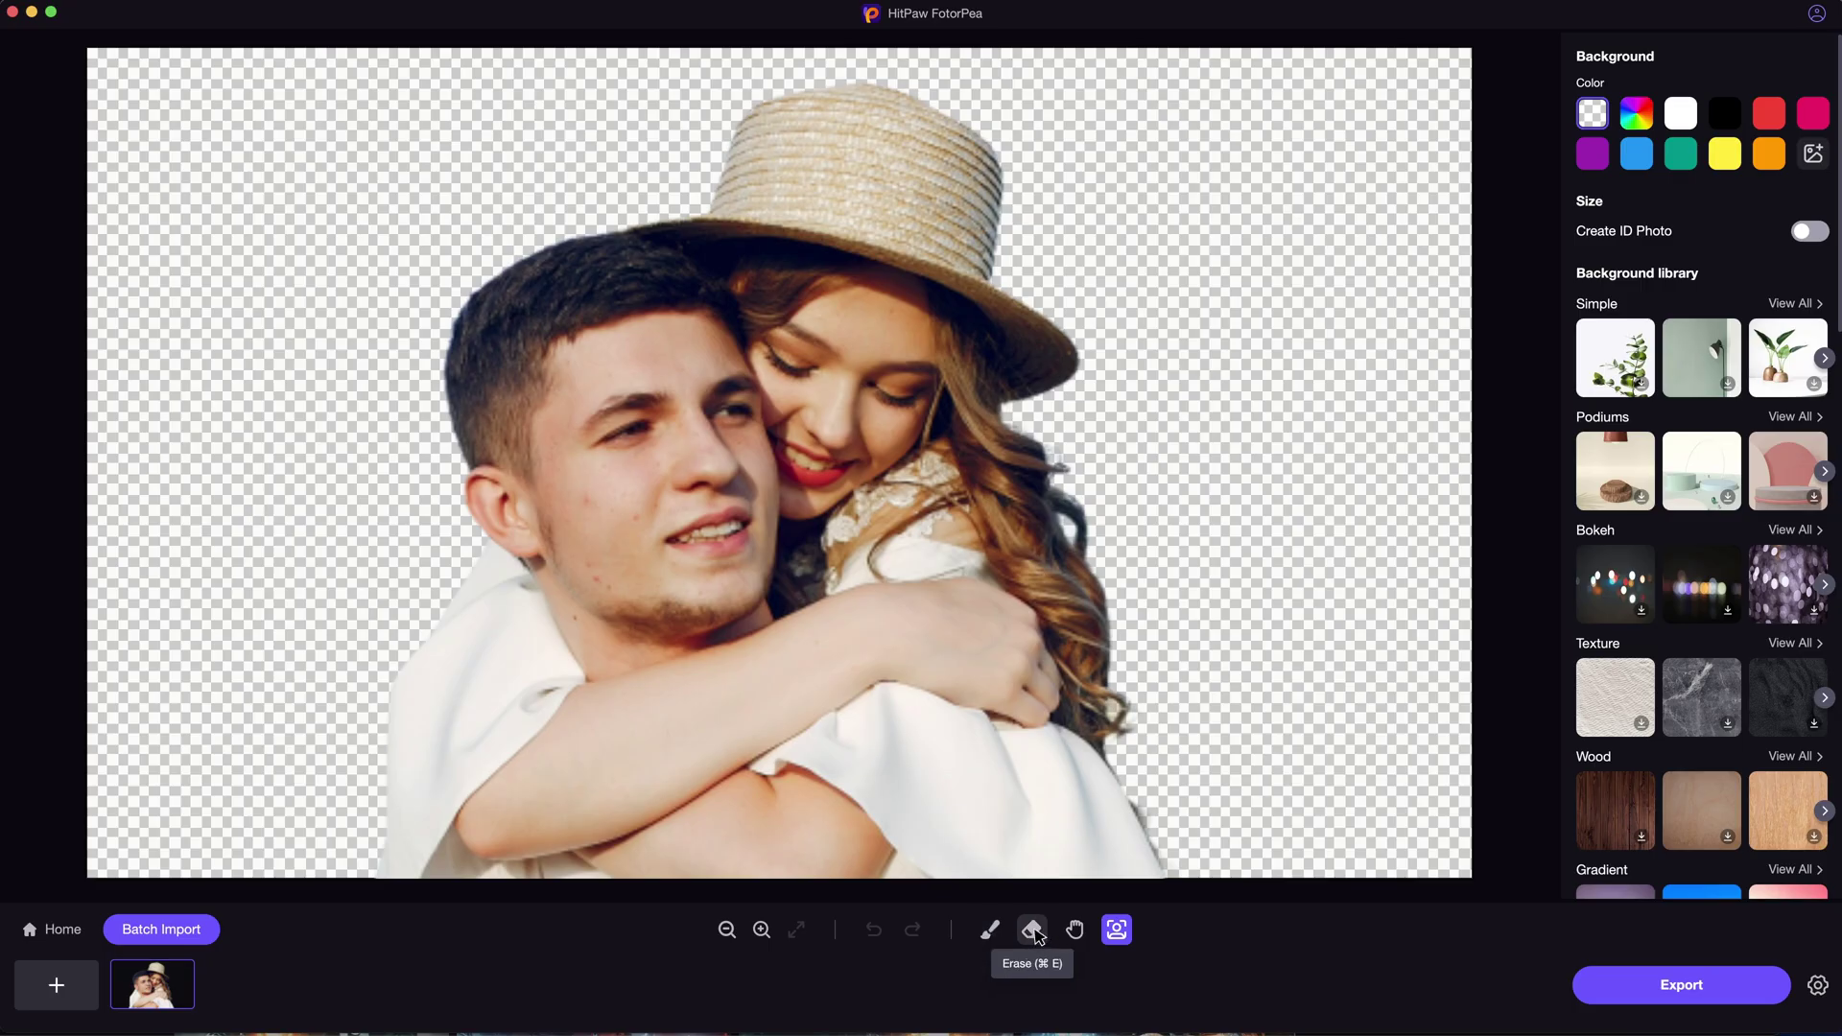
click(1032, 930)
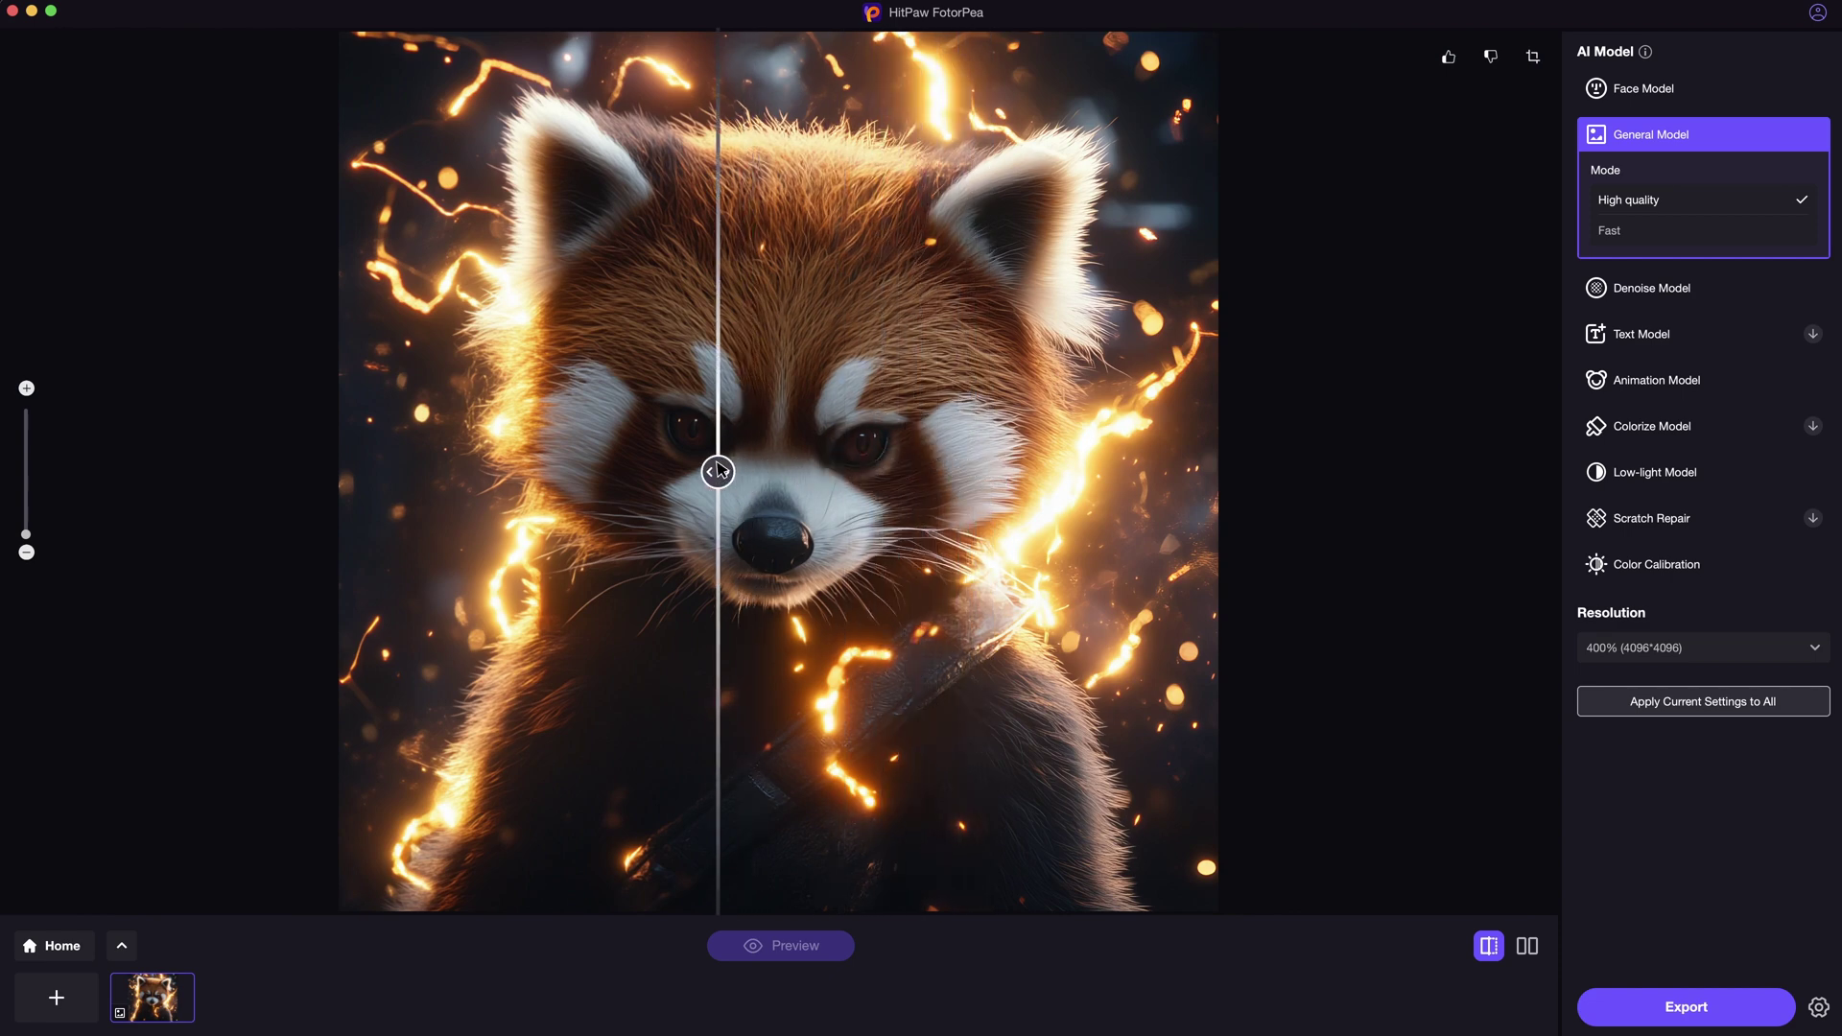
drag(443, 455, 209, 469)
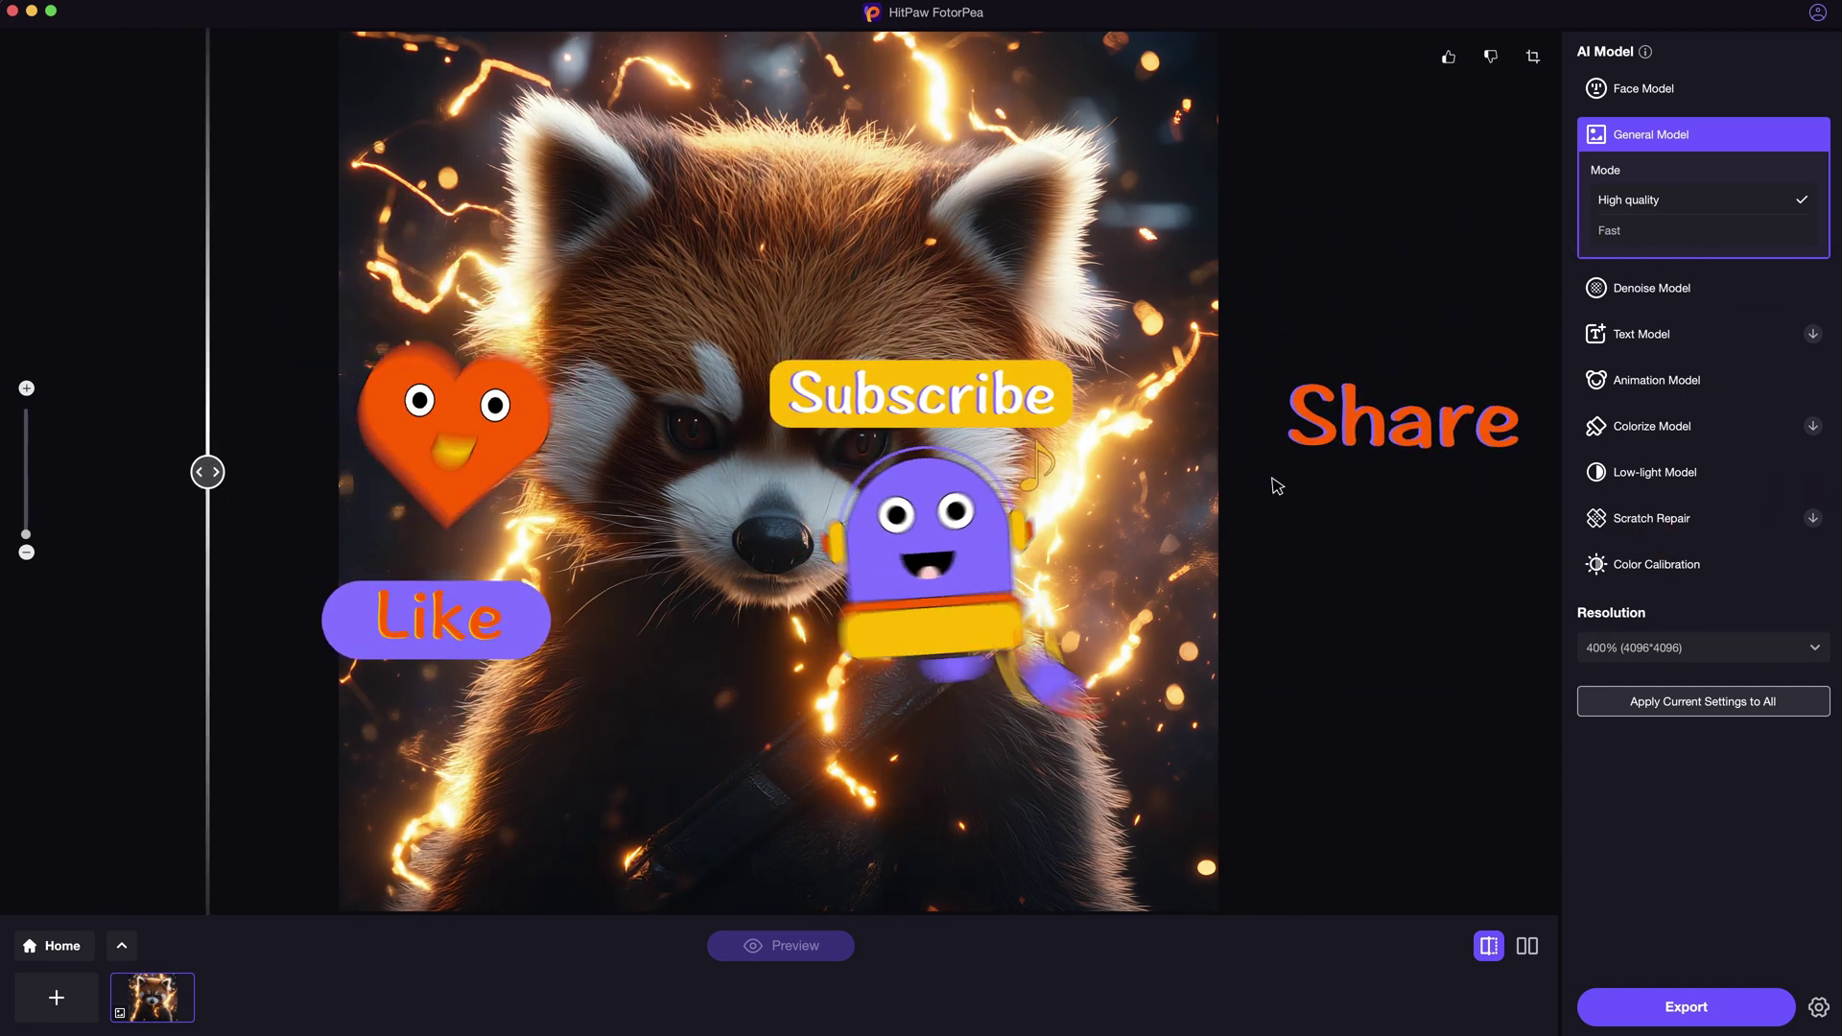